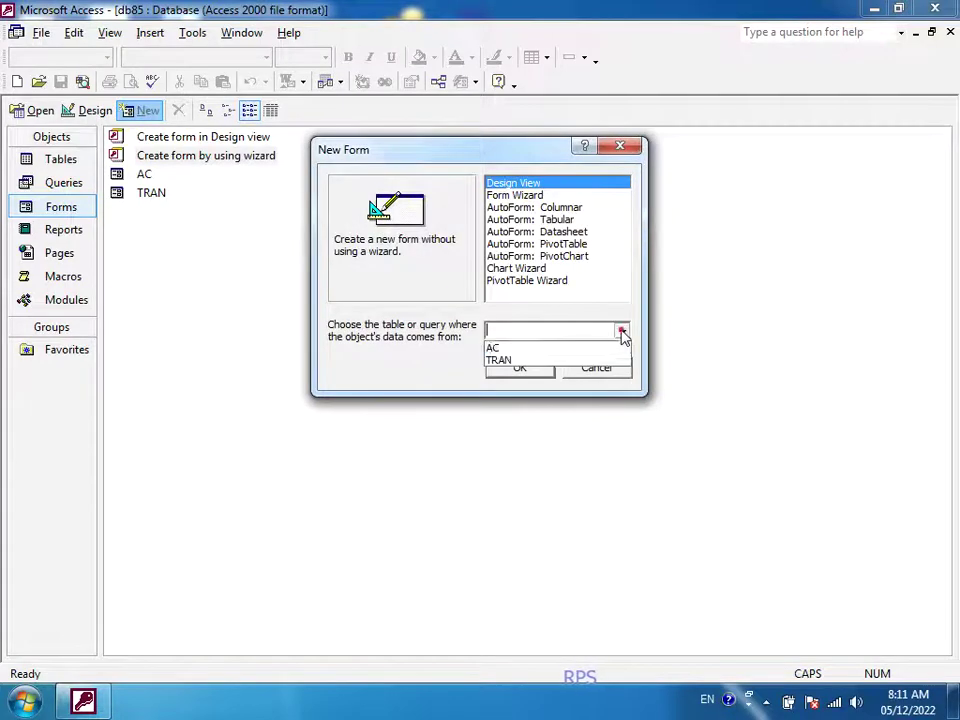
# Step: Create a Design View form based on the AC table and place its AC, NAME and ADDRESS fields in the Detail section
pyautogui.click(544, 349)
pyautogui.click(522, 368)
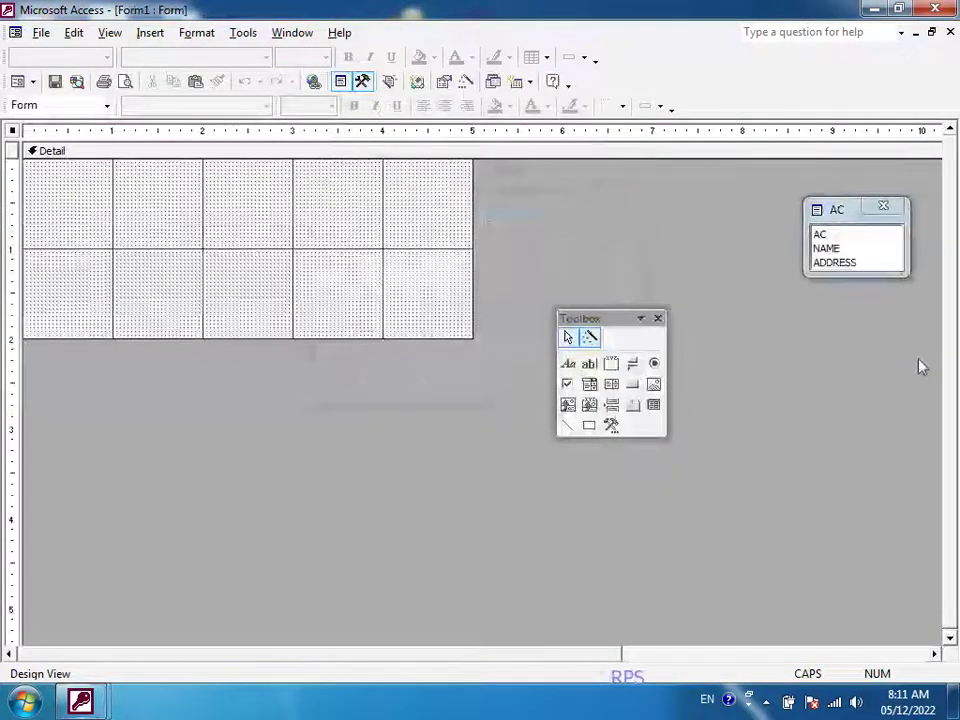
pyautogui.moveTo(830, 234); pyautogui.dragTo(370, 222)
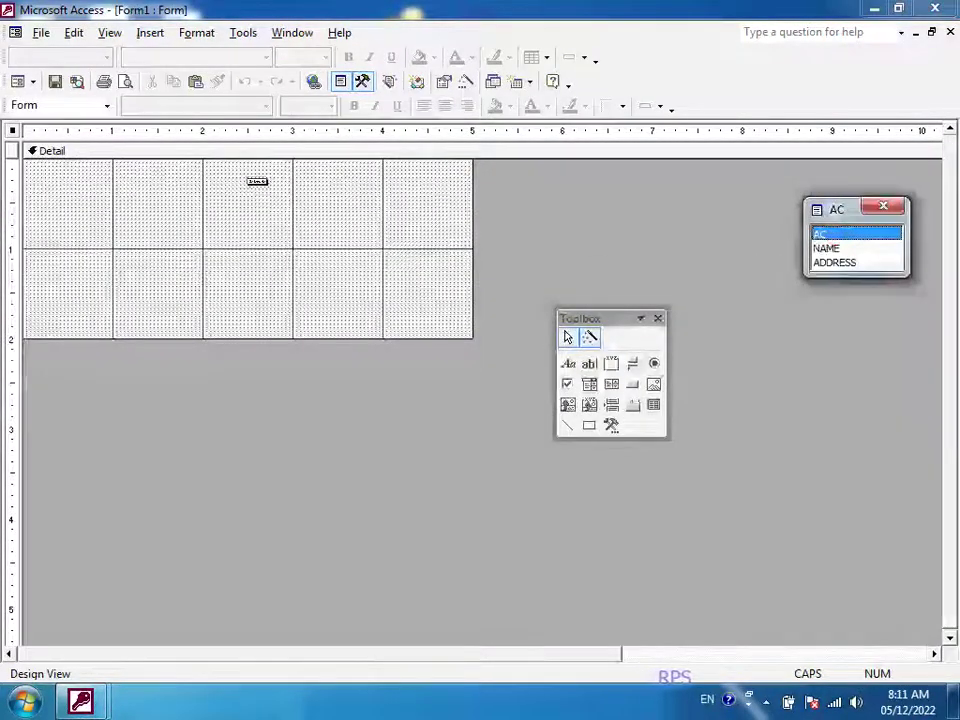
pyautogui.moveTo(257, 181); pyautogui.dragTo(252, 182)
pyautogui.moveTo(826, 248); pyautogui.dragTo(251, 205)
pyautogui.moveTo(838, 262); pyautogui.dragTo(252, 228)
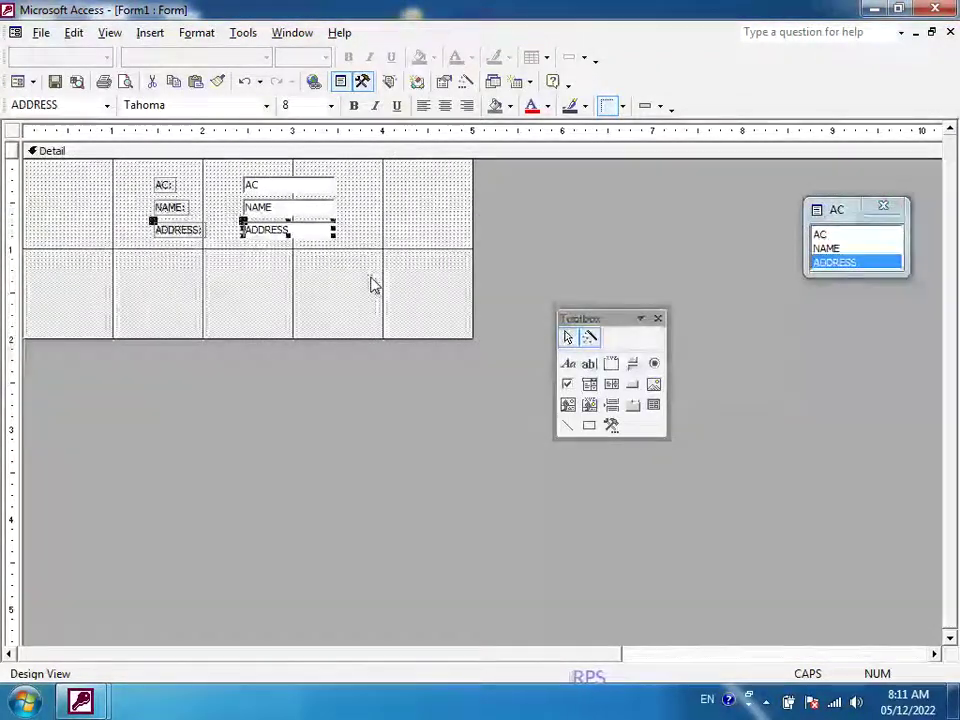
# Step: Insert a subform below the ADDRESS field with the SubForm Wizard, using all fields of table TRAN and the name TRAN subform
pyautogui.click(653, 405)
pyautogui.moveTo(163, 264); pyautogui.dragTo(253, 356)
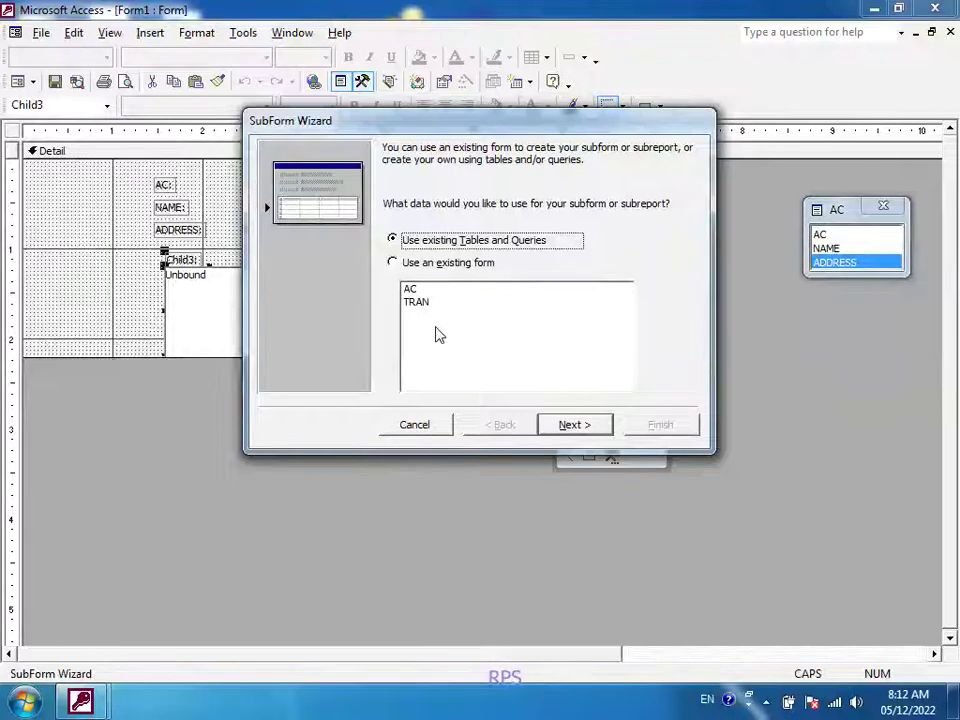
pyautogui.click(562, 421)
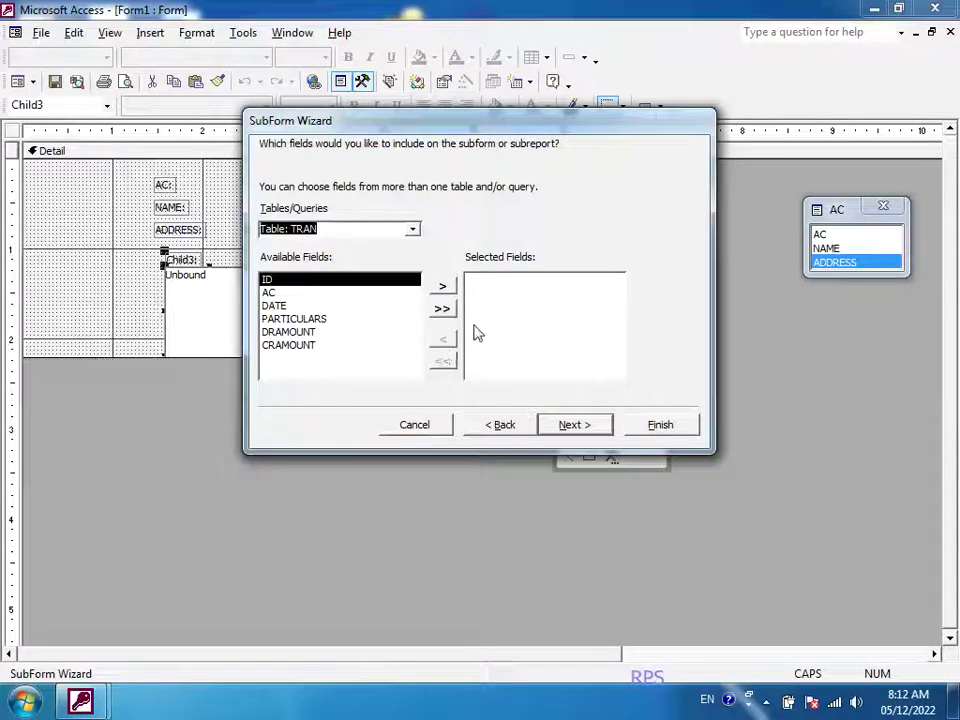
pyautogui.click(443, 308)
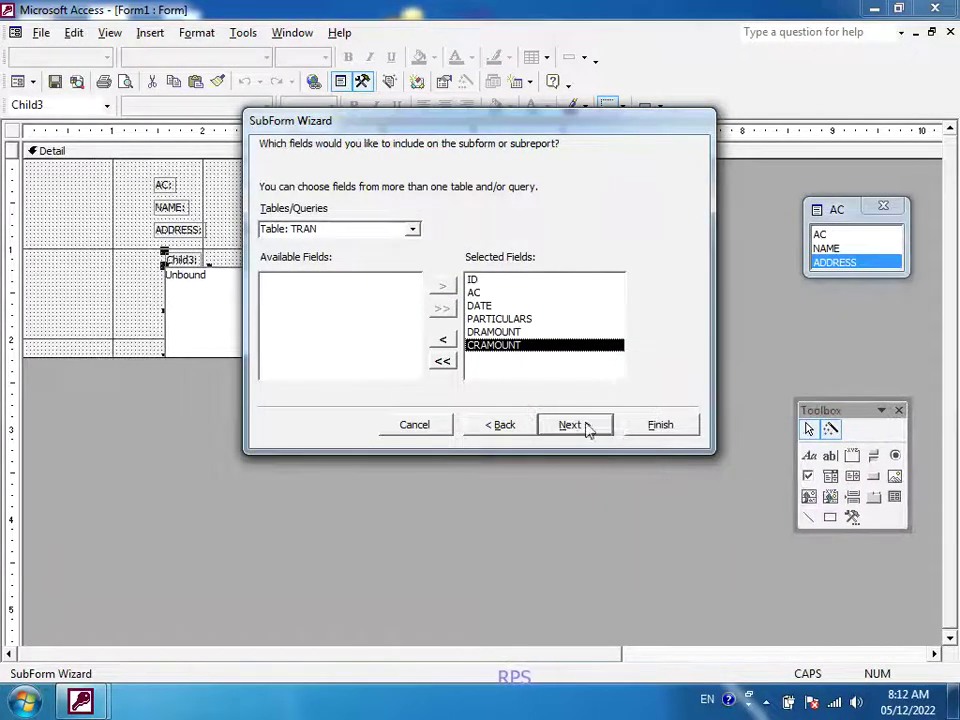
pyautogui.click(568, 425)
pyautogui.click(568, 425)
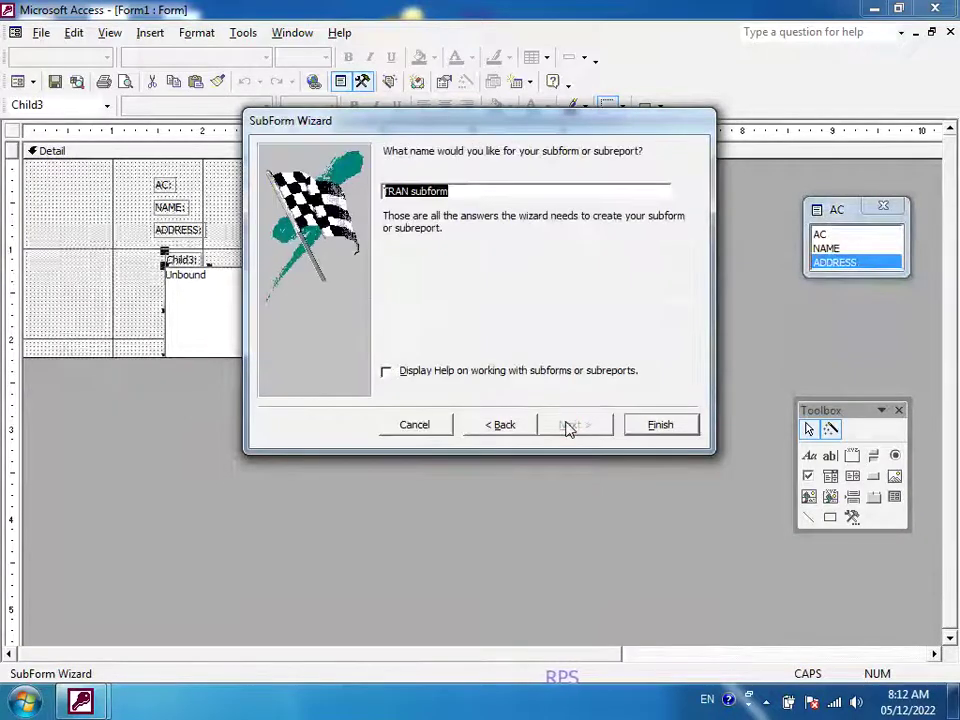
pyautogui.click(658, 425)
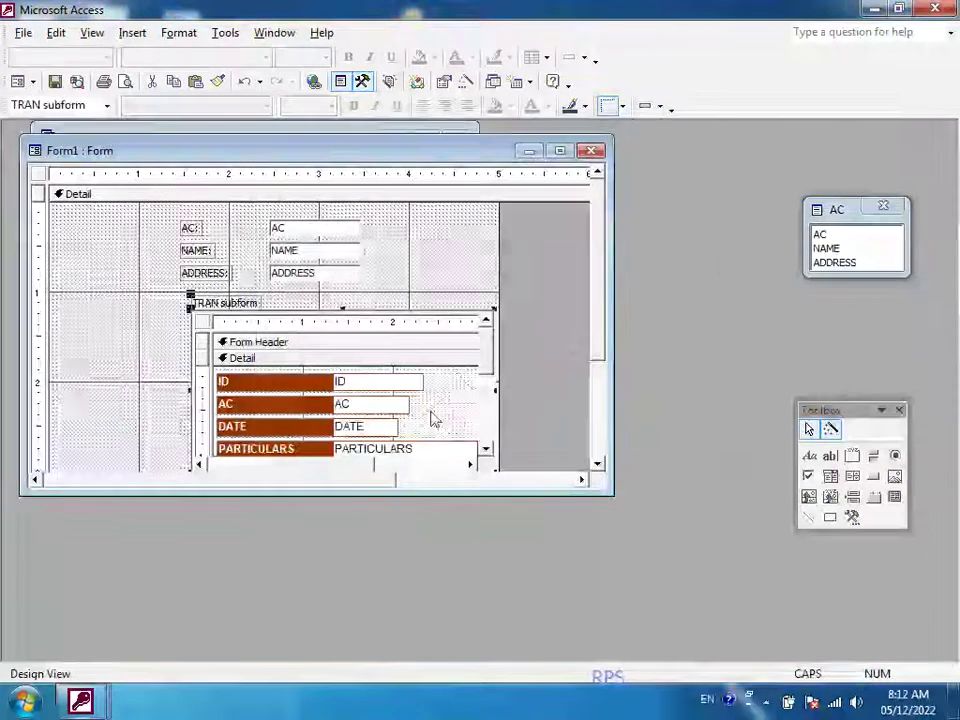
# Step: Maximize the form window and widen the TRAN subform in both directions to about 9 inches
pyautogui.moveTo(189, 391); pyautogui.dragTo(55, 405)
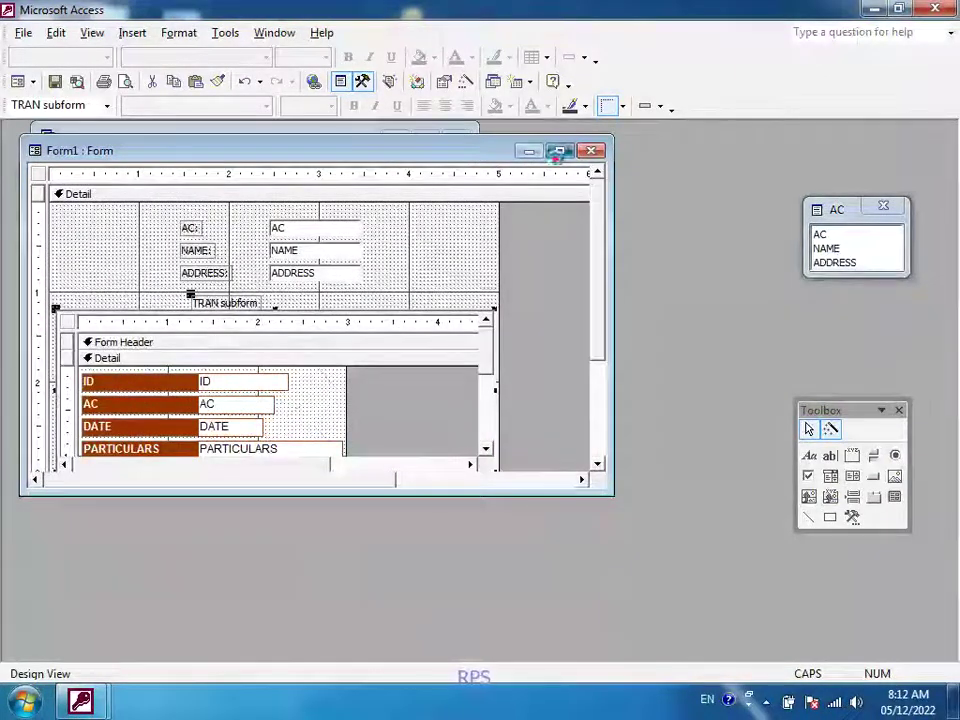
pyautogui.click(559, 150)
pyautogui.moveTo(466, 348); pyautogui.dragTo(826, 390)
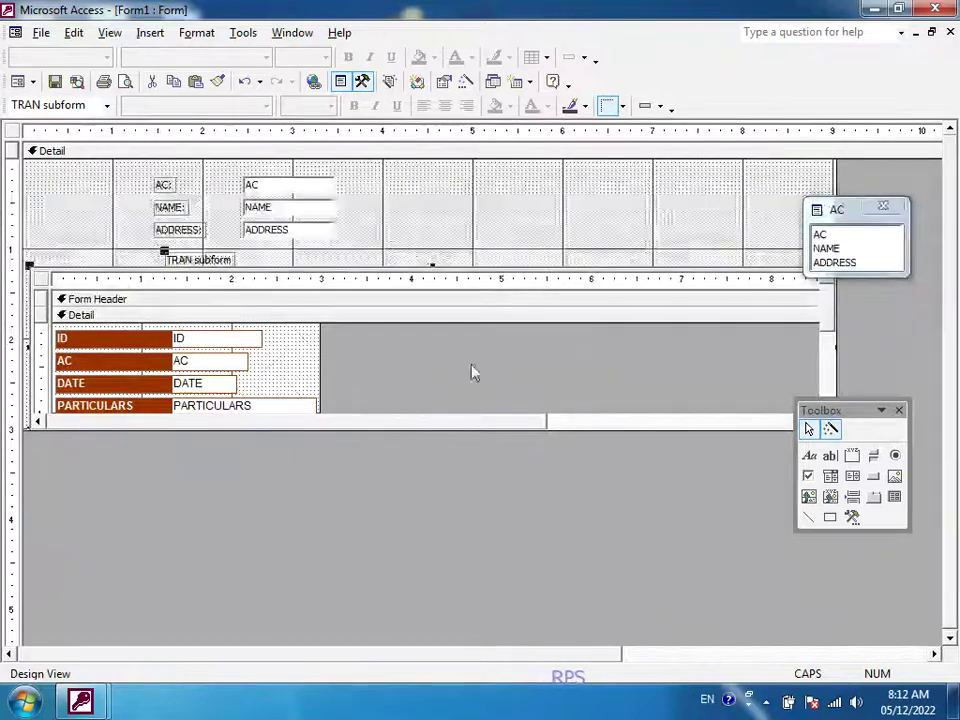
# Step: Show the form in Form View and browse the account records up to record 3 and back to record 2
pyautogui.click(18, 81)
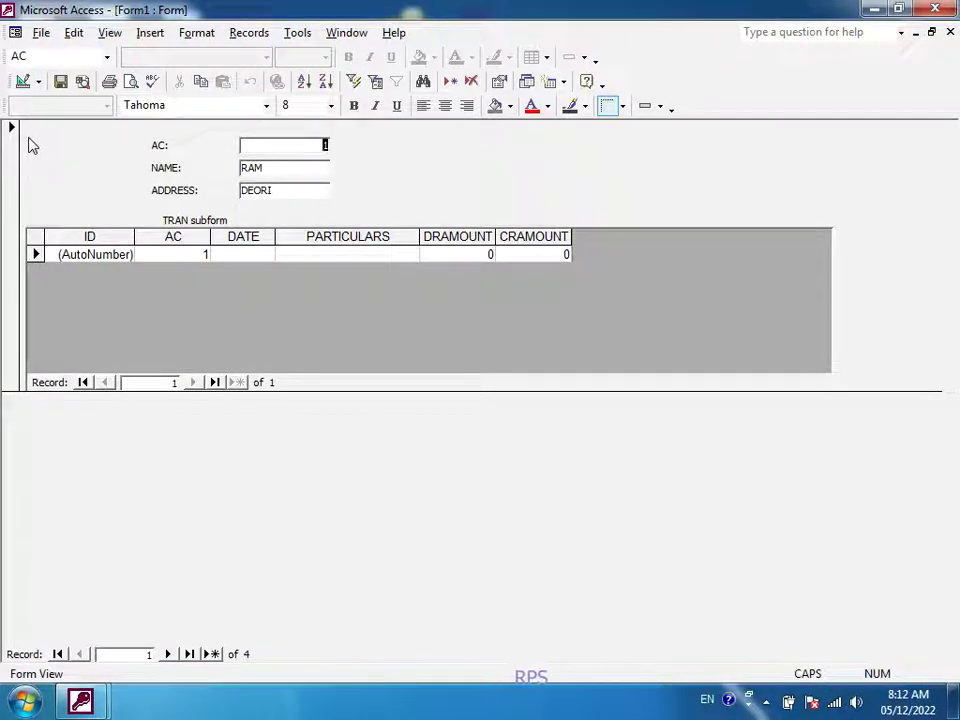
pyautogui.click(169, 654)
pyautogui.click(169, 654)
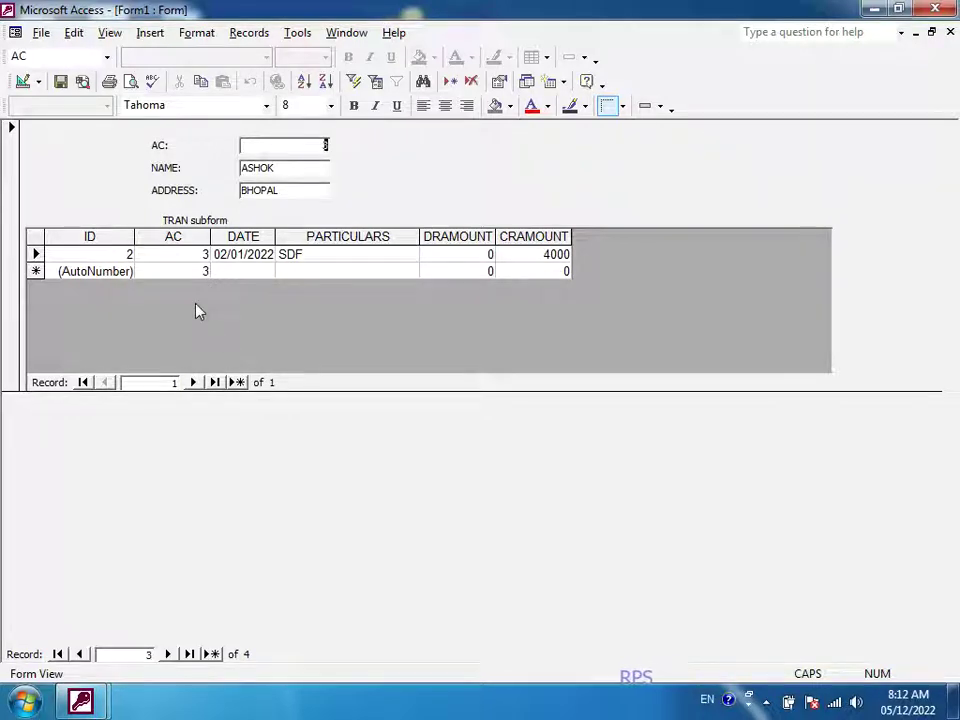
pyautogui.click(78, 653)
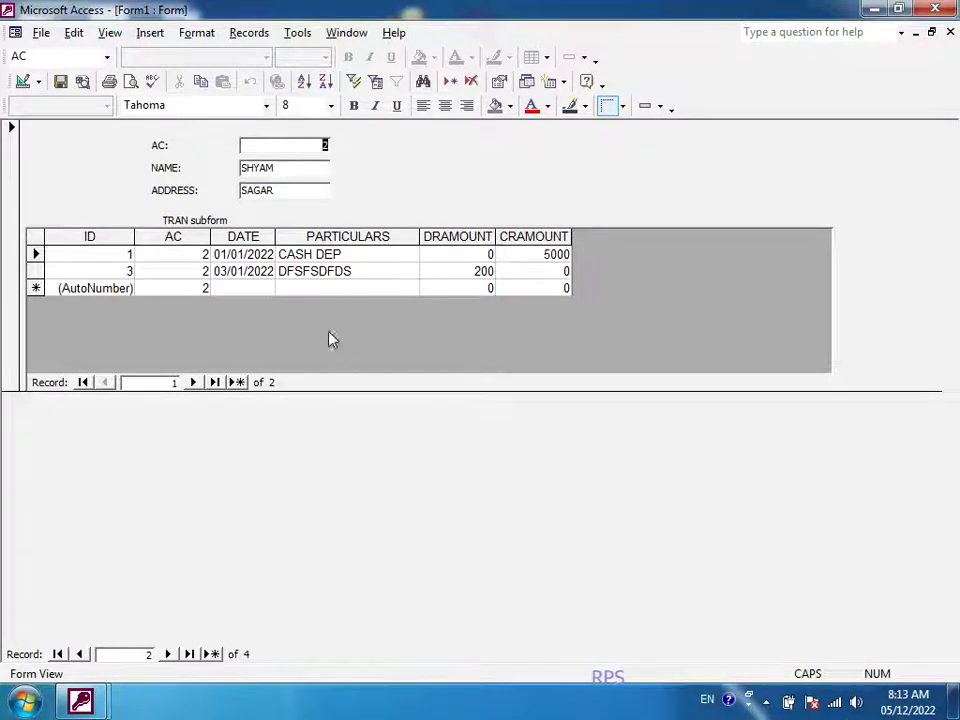
# Step: Open up the subform's Form Footer to about 0.6 inch high in Design View, add an unbound text box there, and preview the form
pyautogui.click(22, 82)
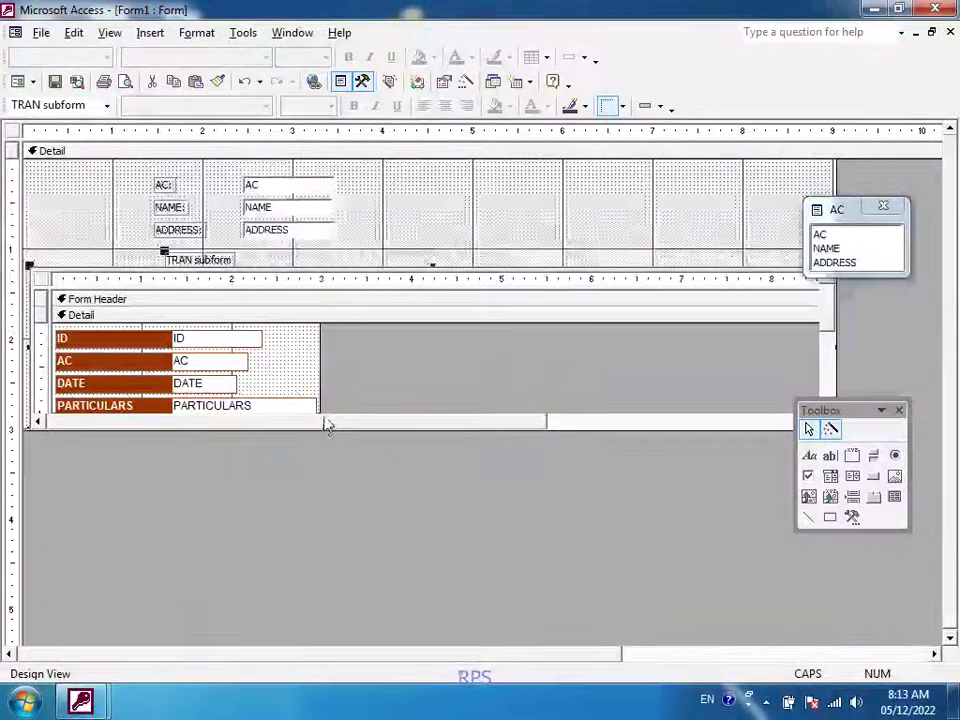
pyautogui.click(300, 358)
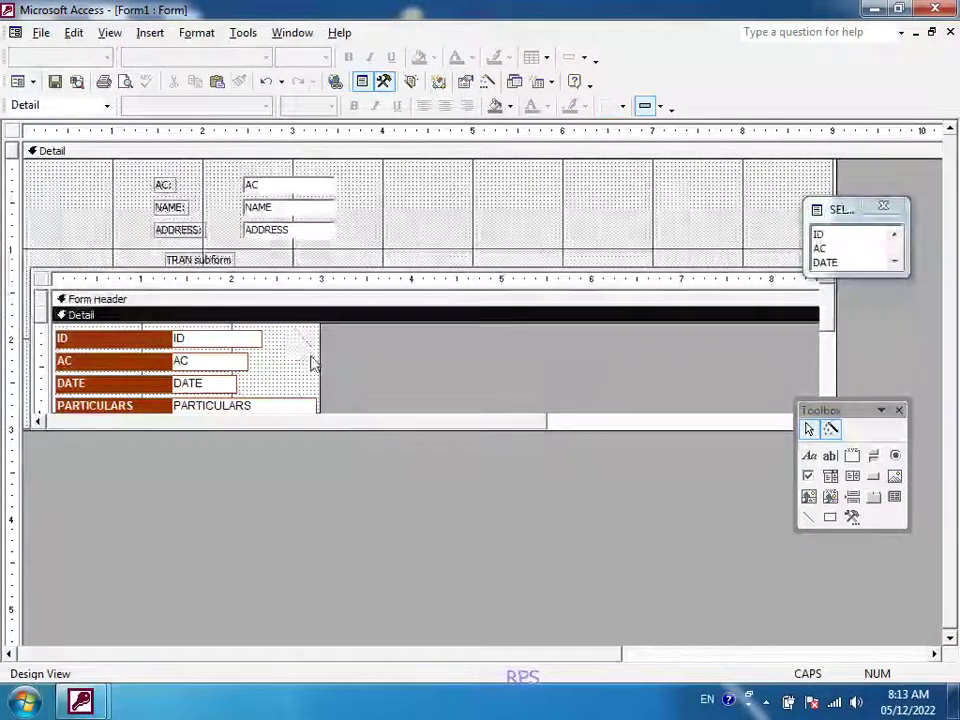
pyautogui.scroll(-3, 318, 370)
pyautogui.scroll(3, 318, 360)
pyautogui.scroll(-3, 306, 385)
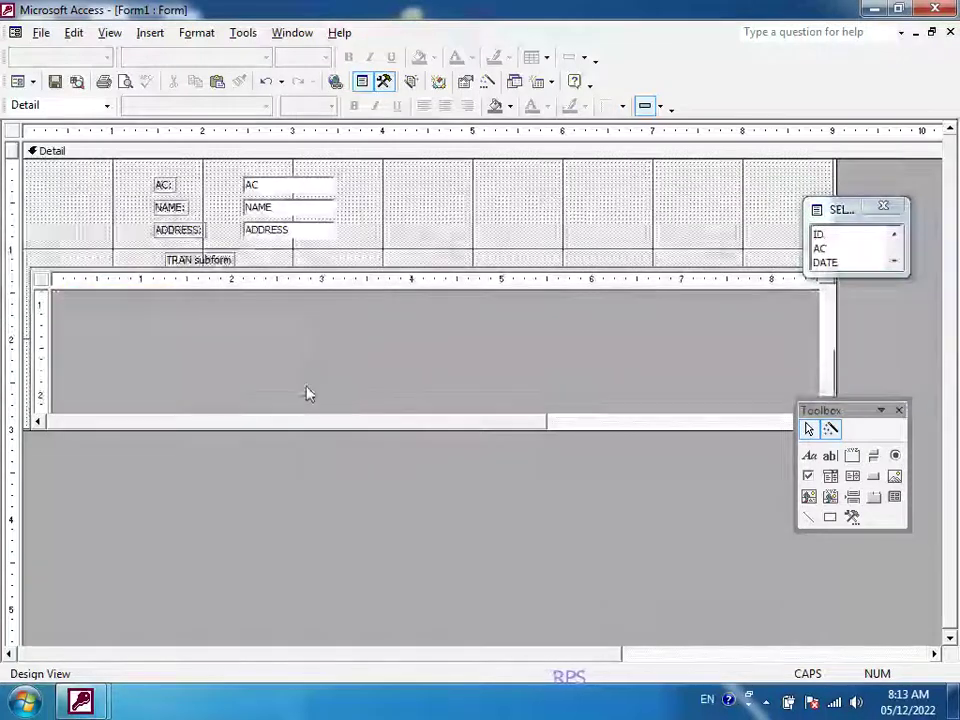
pyautogui.moveTo(287, 300); pyautogui.dragTo(297, 354)
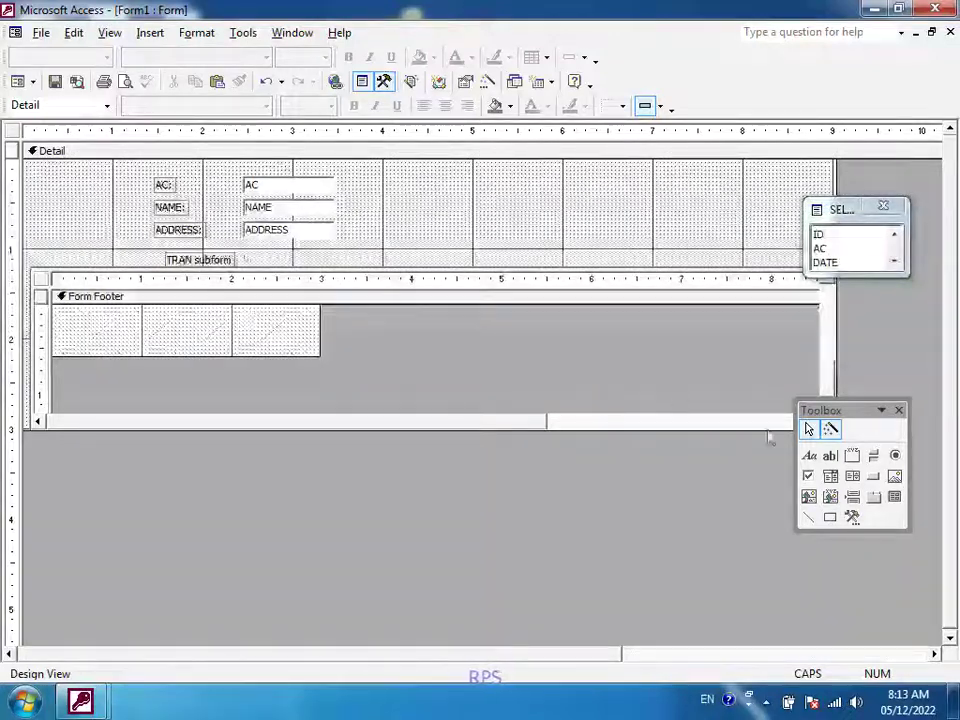
pyautogui.click(830, 455)
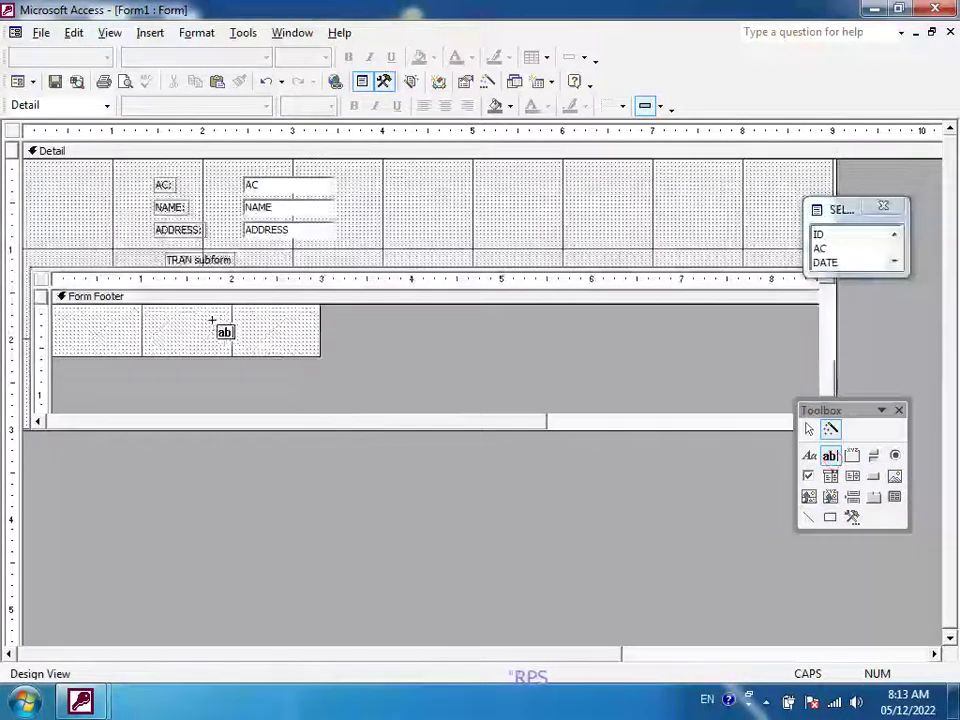
pyautogui.click(208, 318)
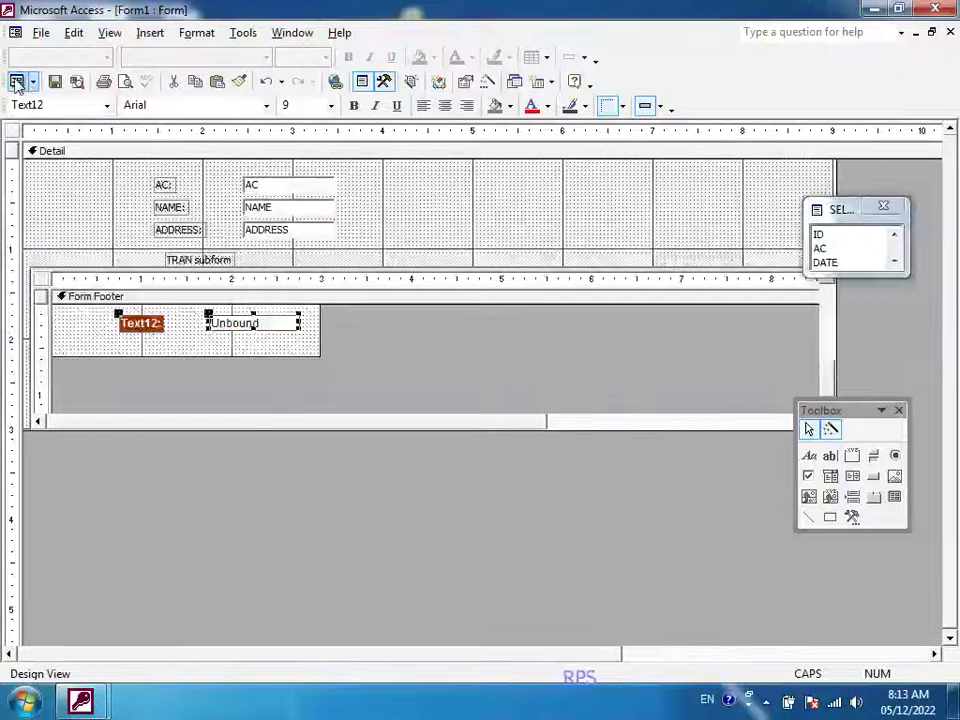
pyautogui.click(18, 81)
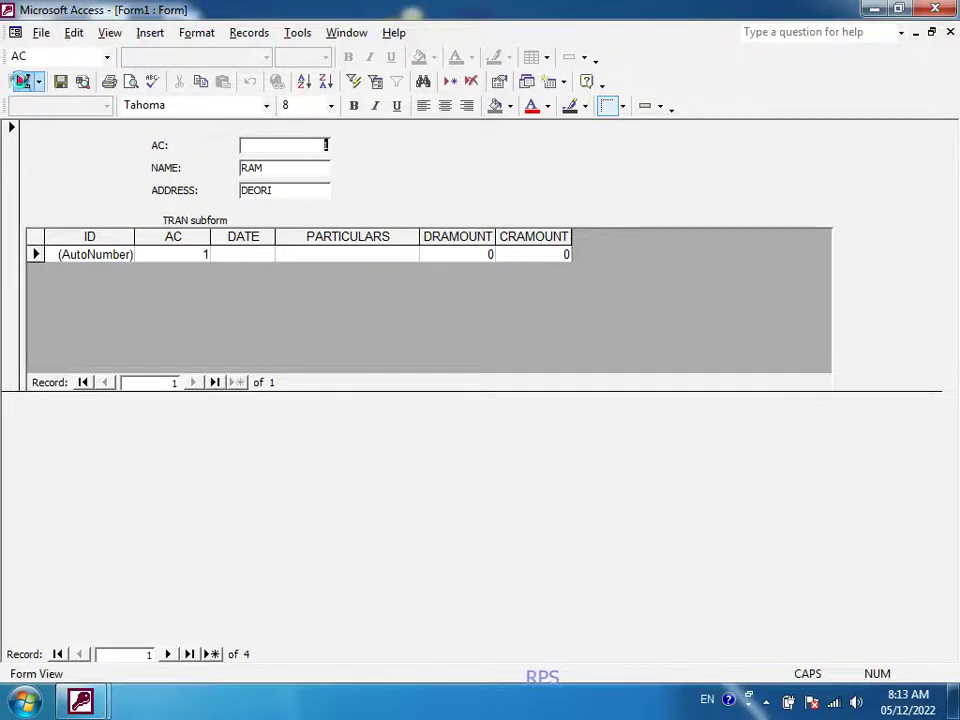
# Step: Return to Design View and dock the floating toolbox along the side of the window
pyautogui.click(22, 82)
pyautogui.scroll(-5, 321, 428)
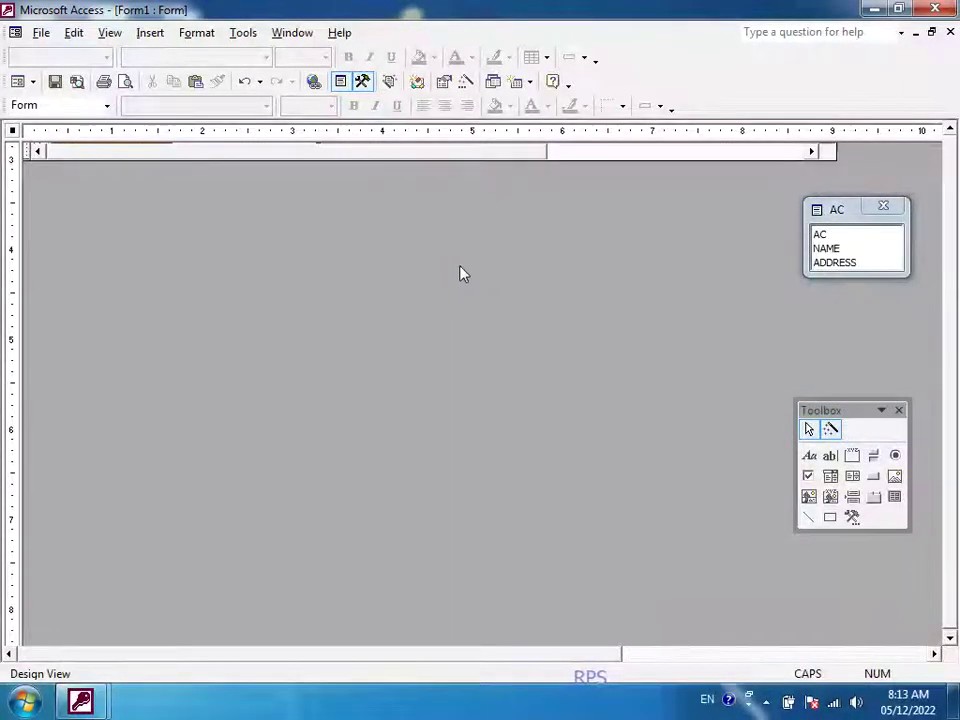
pyautogui.scroll(5, 460, 300)
pyautogui.click(474, 332)
pyautogui.scroll(-3, 476, 368)
pyautogui.scroll(3, 493, 326)
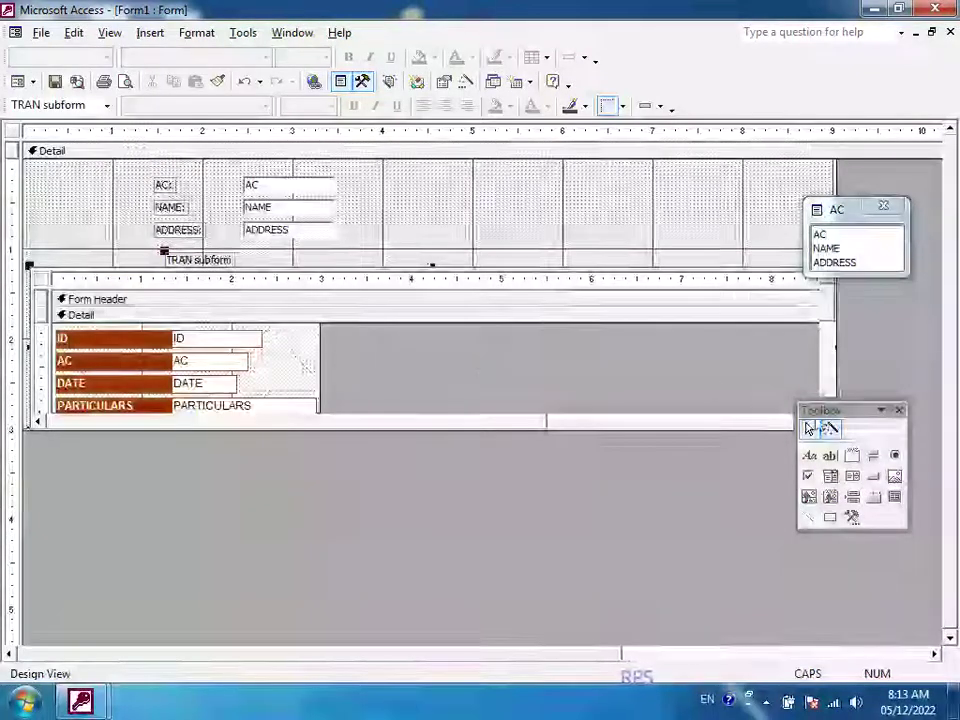
pyautogui.moveTo(846, 405); pyautogui.dragTo(948, 430)
# Step: Duplicate the unbound text box in the subform's Form Footer so the copy sits below the original
pyautogui.click(826, 408)
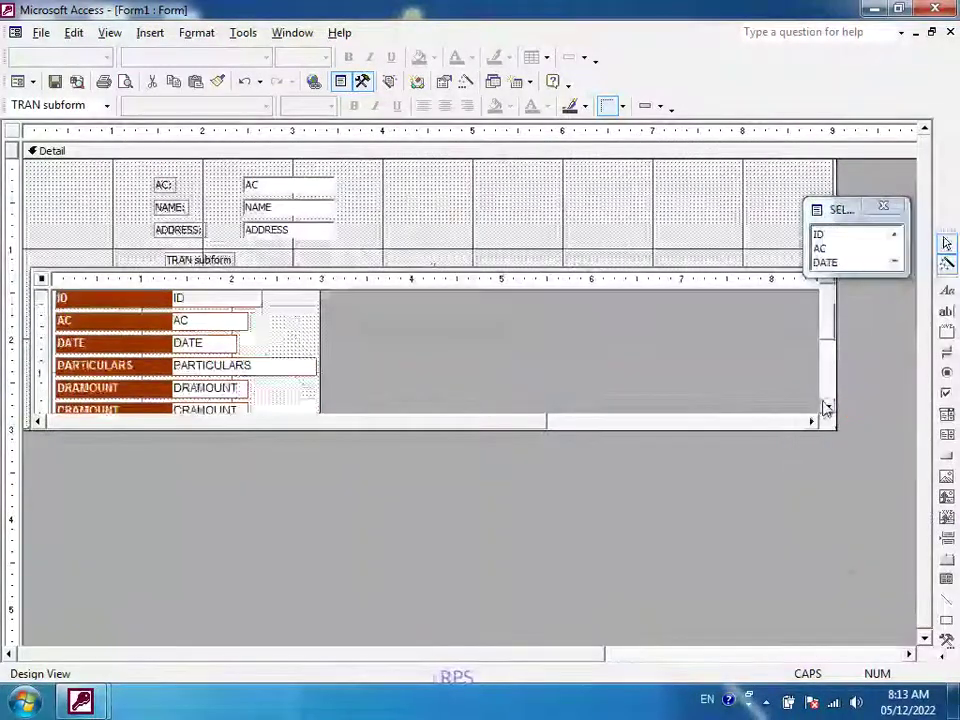
pyautogui.click(826, 408)
pyautogui.click(826, 406)
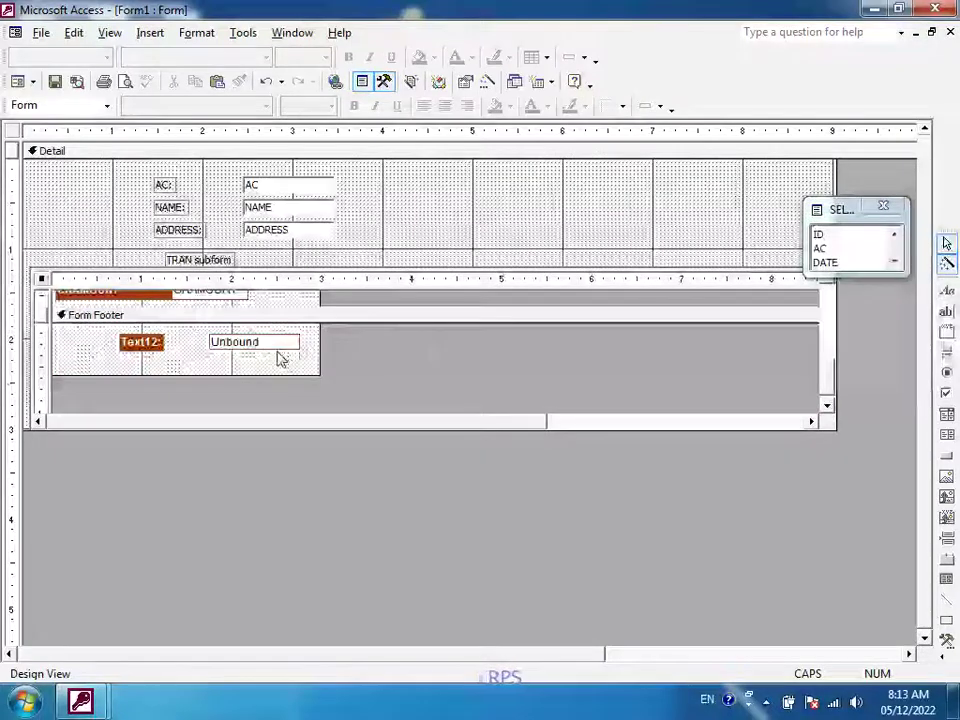
pyautogui.click(274, 342)
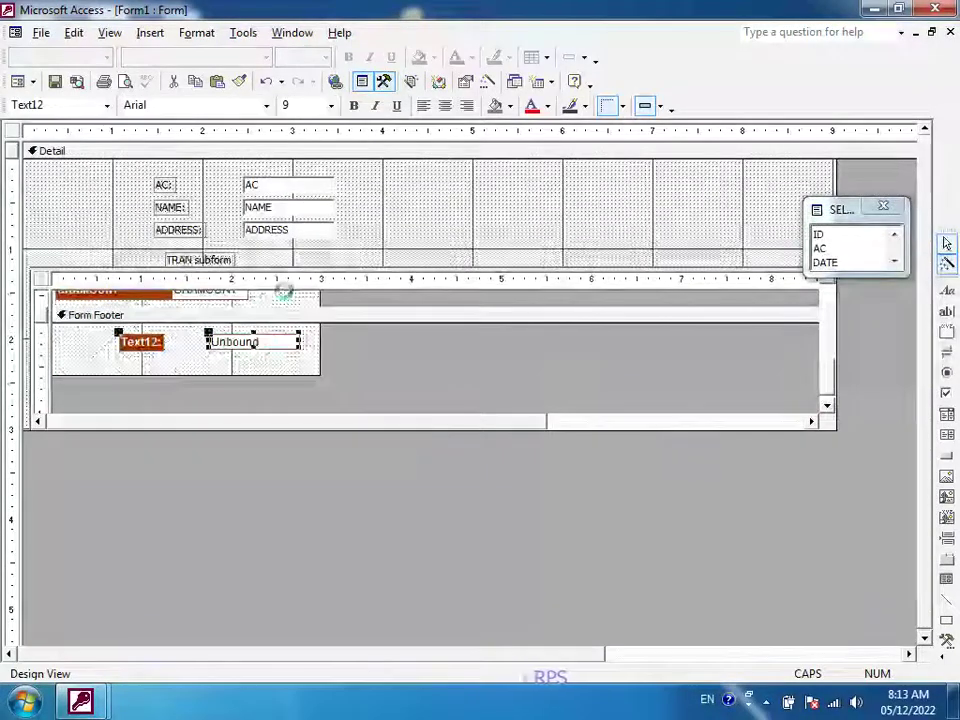
pyautogui.hotkey('ctrl', 'c')
pyautogui.hotkey('ctrl', 'v')
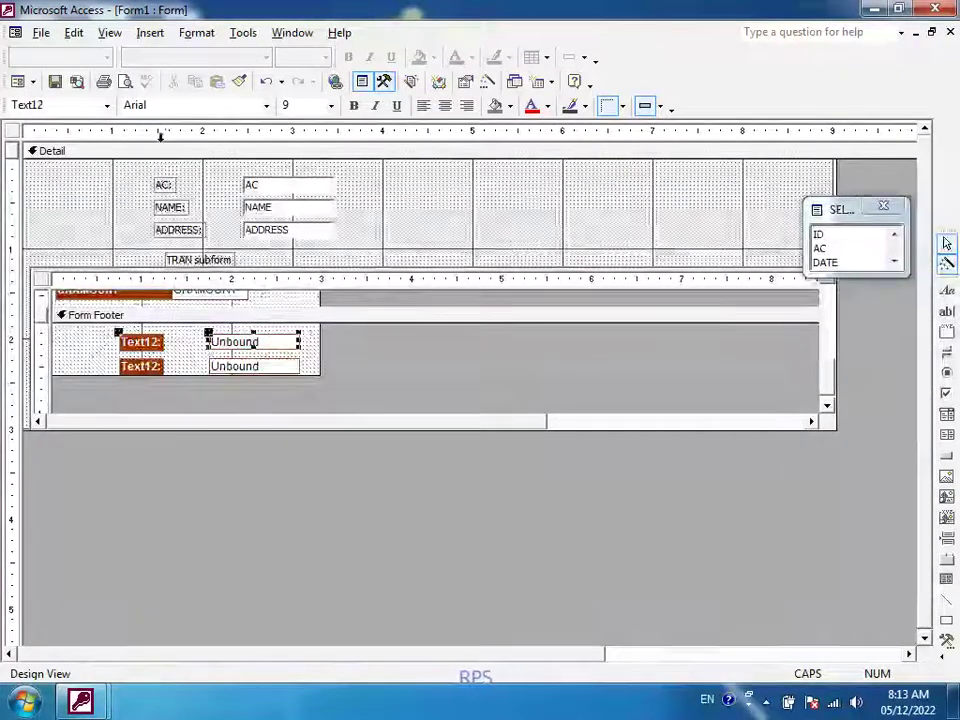
# Step: Name the upper footer text box DRA and the lower one CRA, then preview the form without the property sheet
pyautogui.click(464, 83)
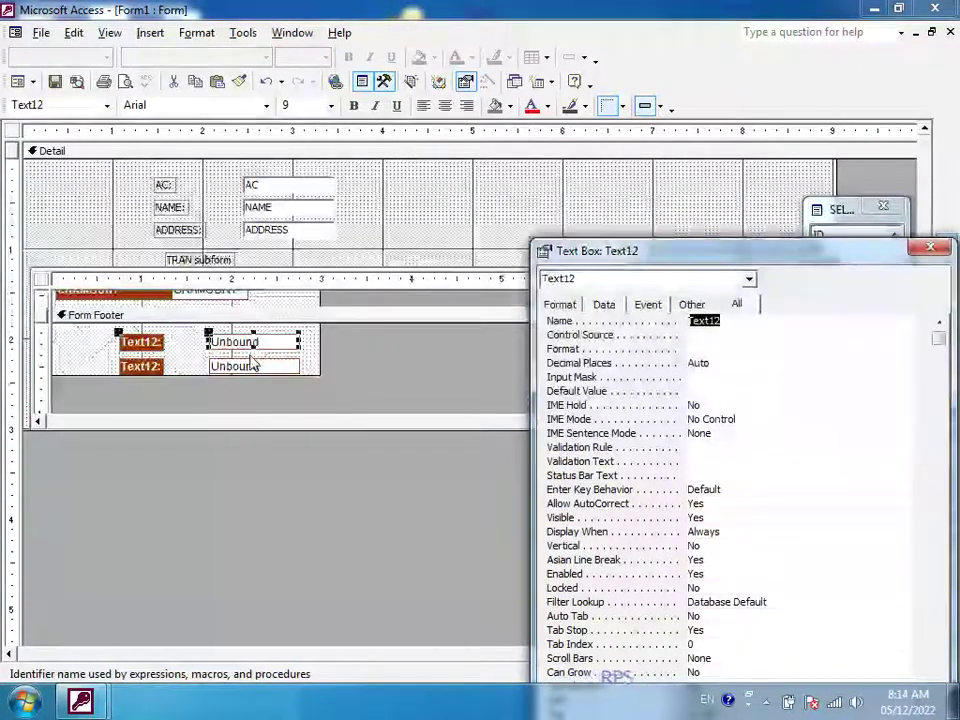
pyautogui.write('DRA')
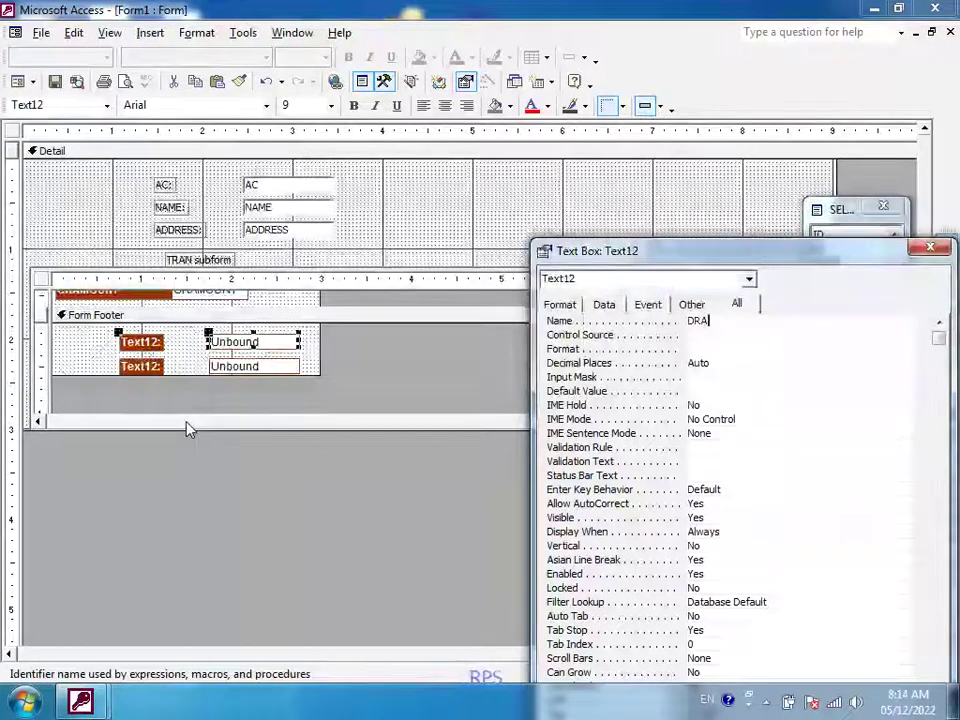
pyautogui.click(242, 366)
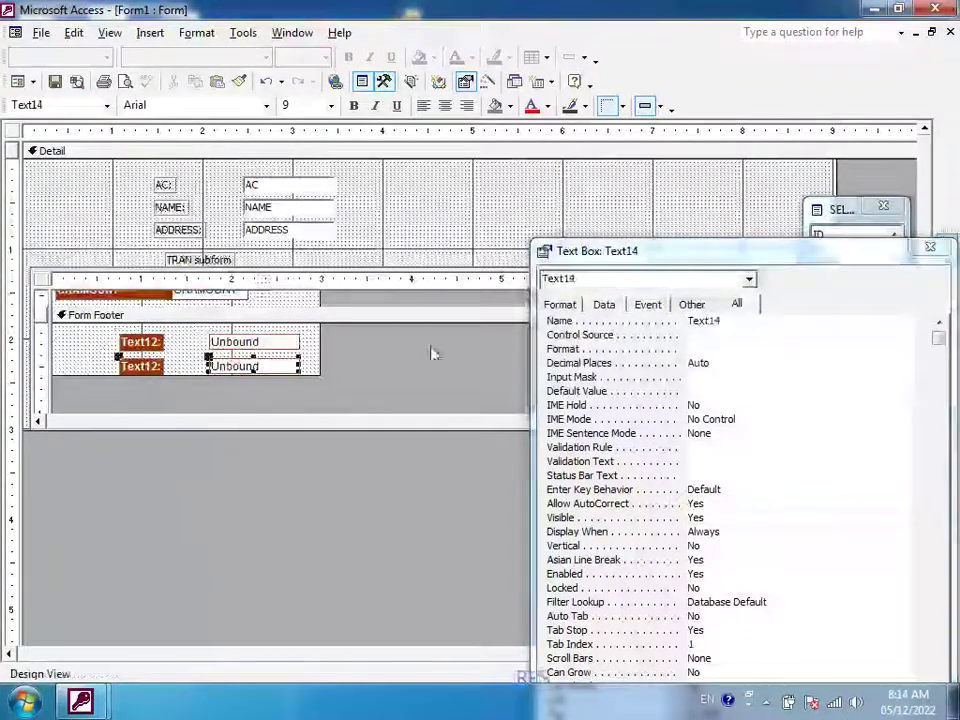
pyautogui.click(558, 322)
pyautogui.write('CRA')
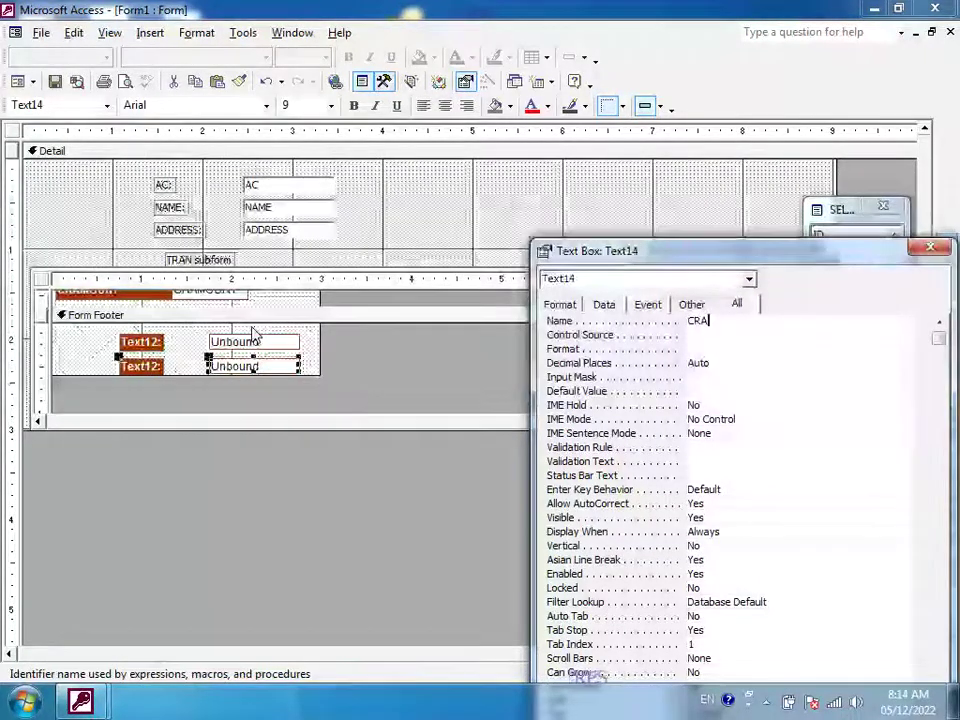
pyautogui.click(17, 81)
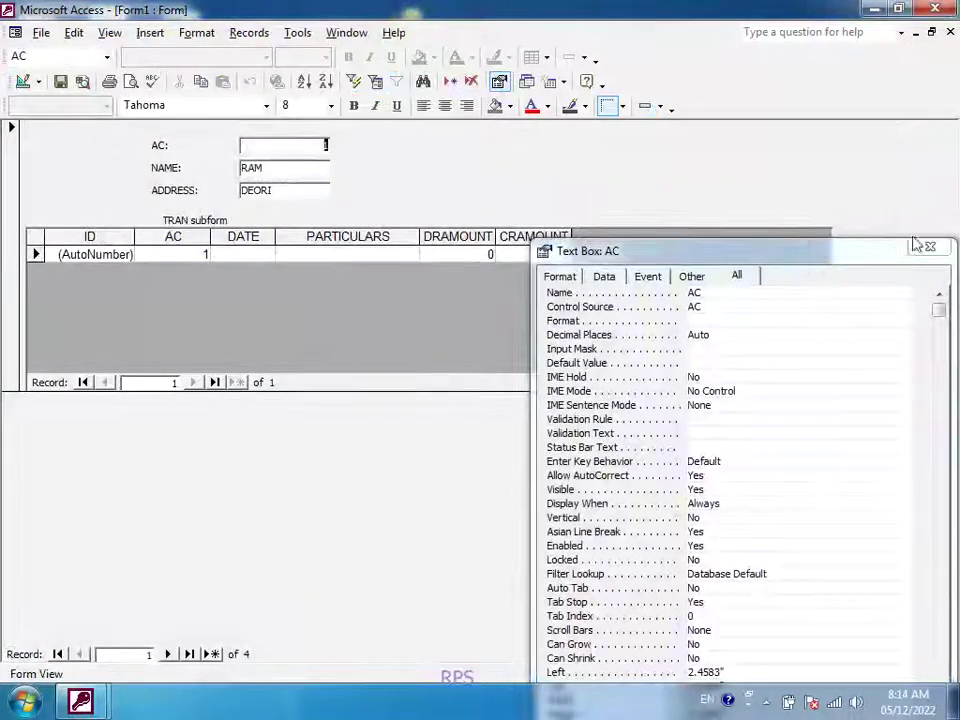
pyautogui.click(930, 247)
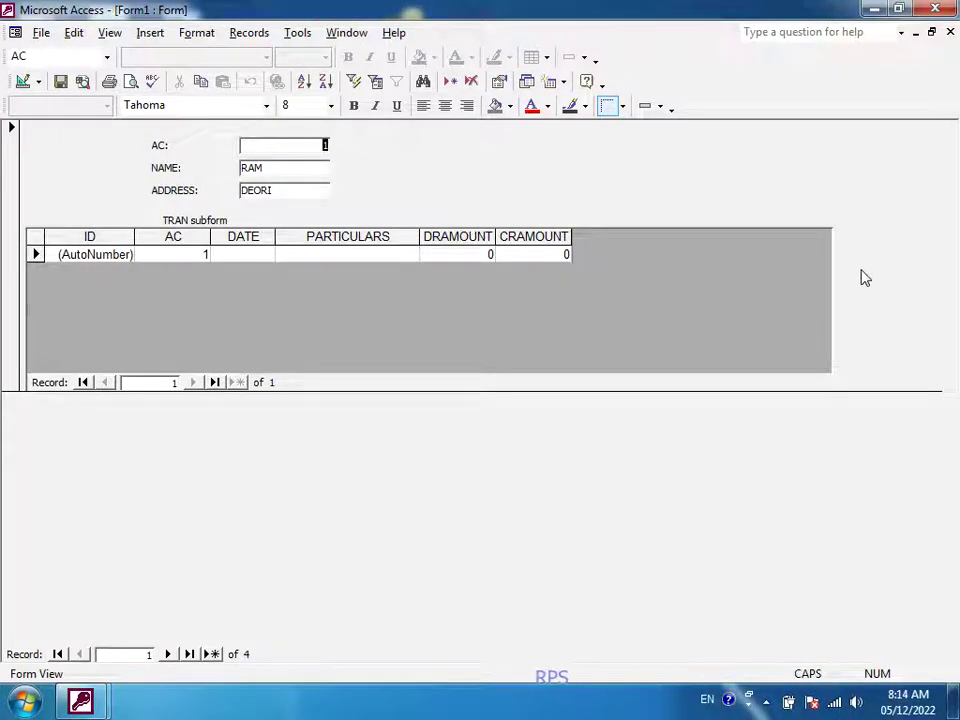
# Step: Return to Design View and bring the two unbound text boxes in the subform's Form Footer into view
pyautogui.click(44, 80)
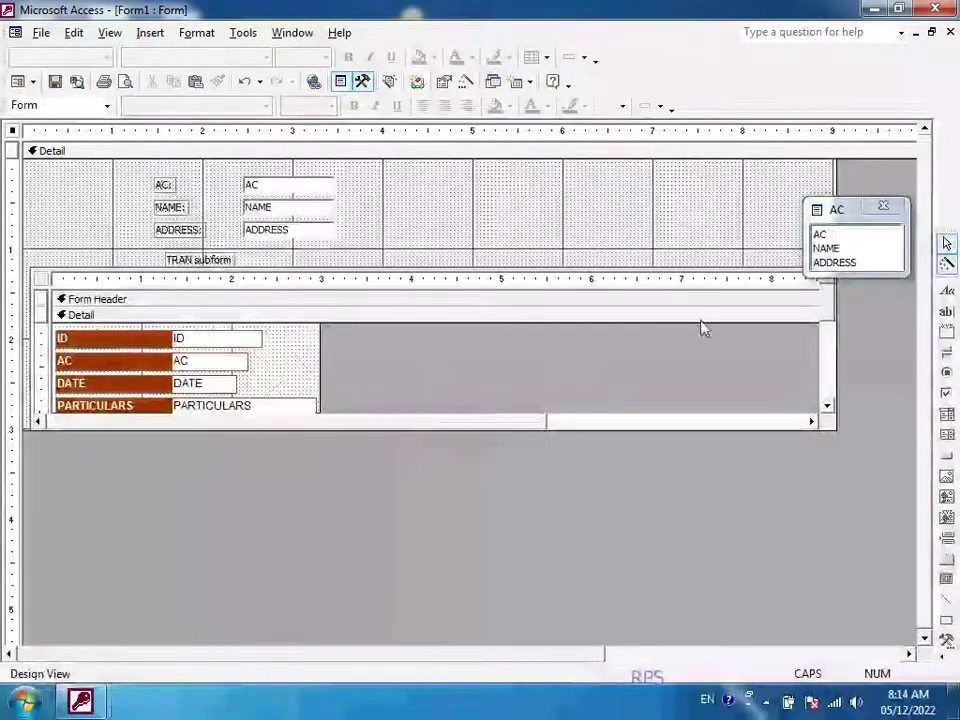
pyautogui.click(827, 406)
pyautogui.click(827, 406)
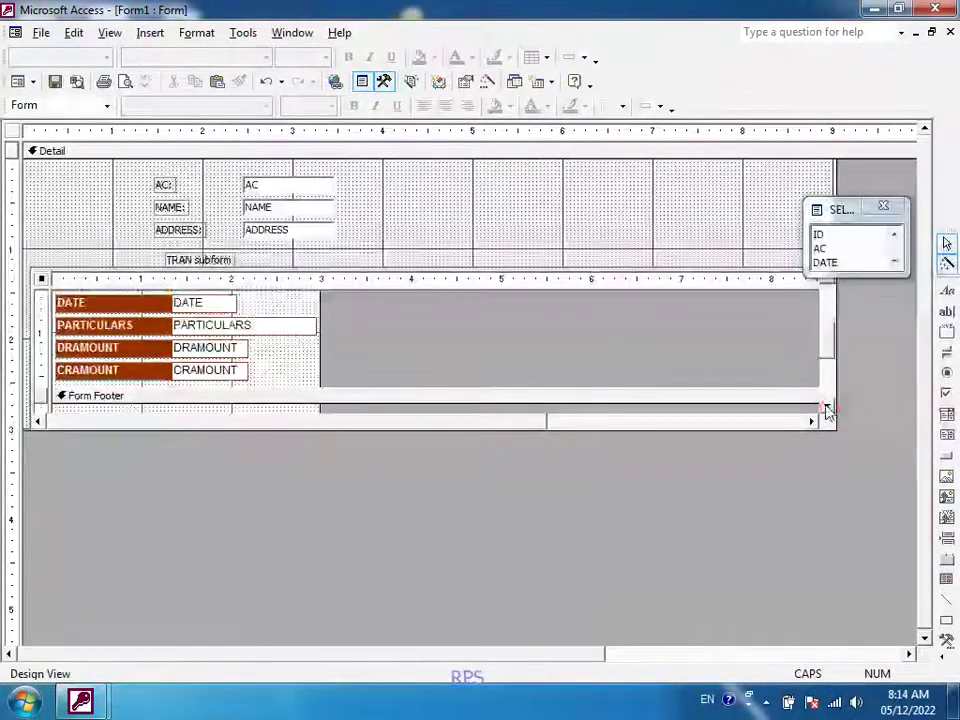
pyautogui.click(827, 406)
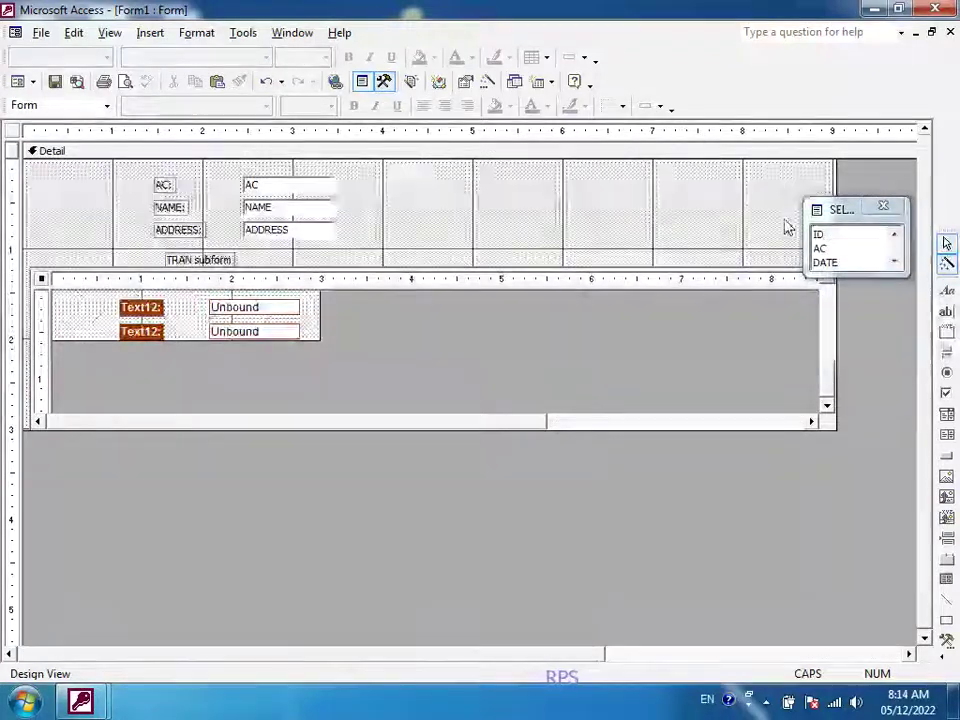
pyautogui.click(466, 80)
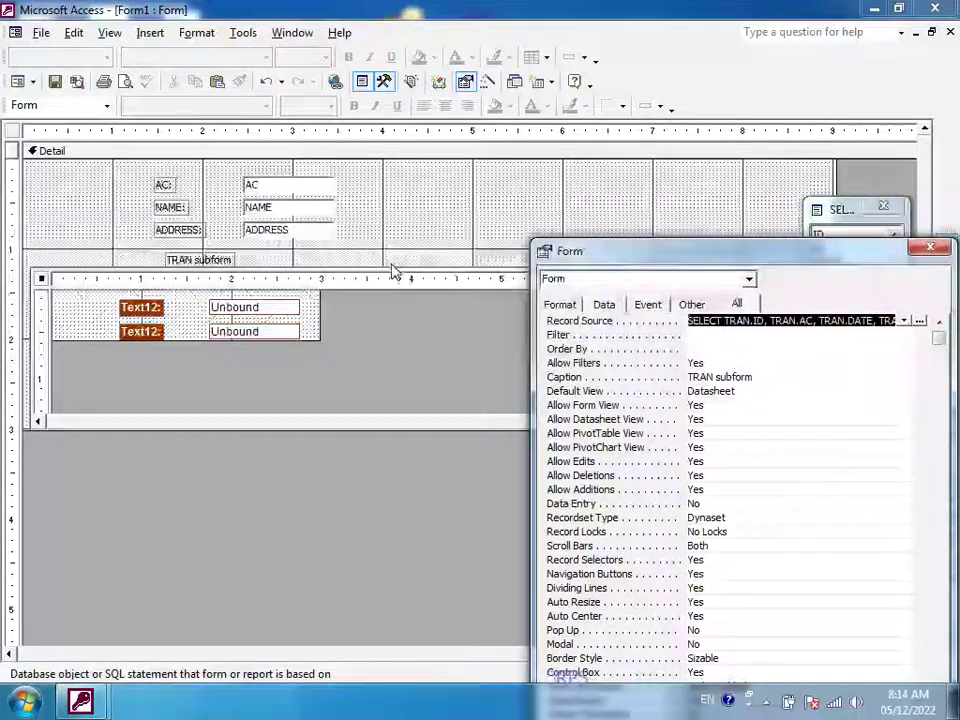
pyautogui.click(298, 368)
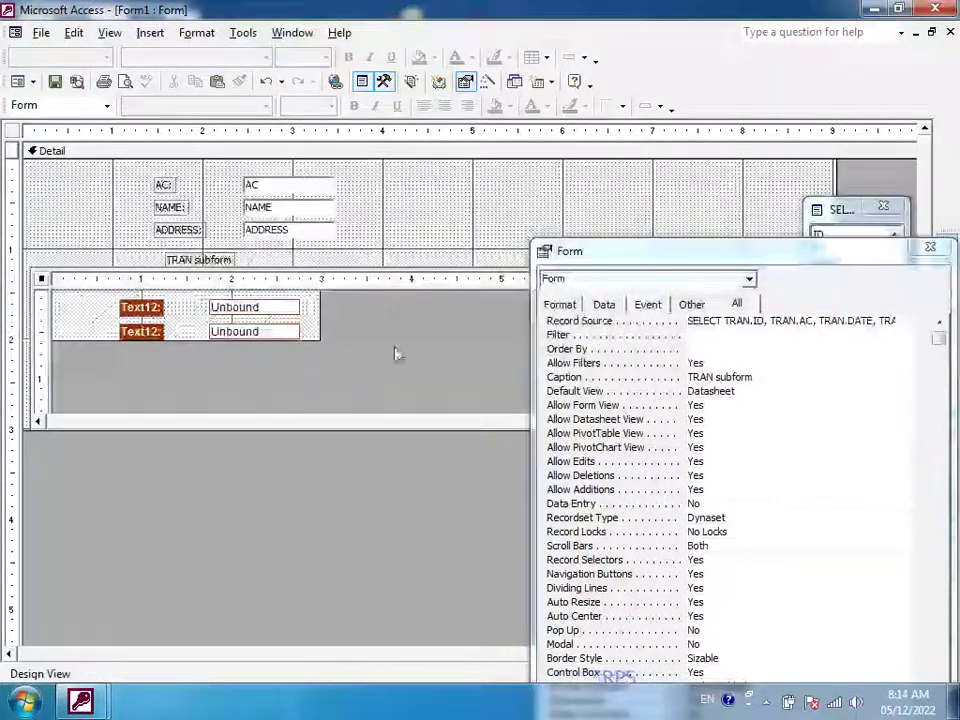
pyautogui.click(930, 247)
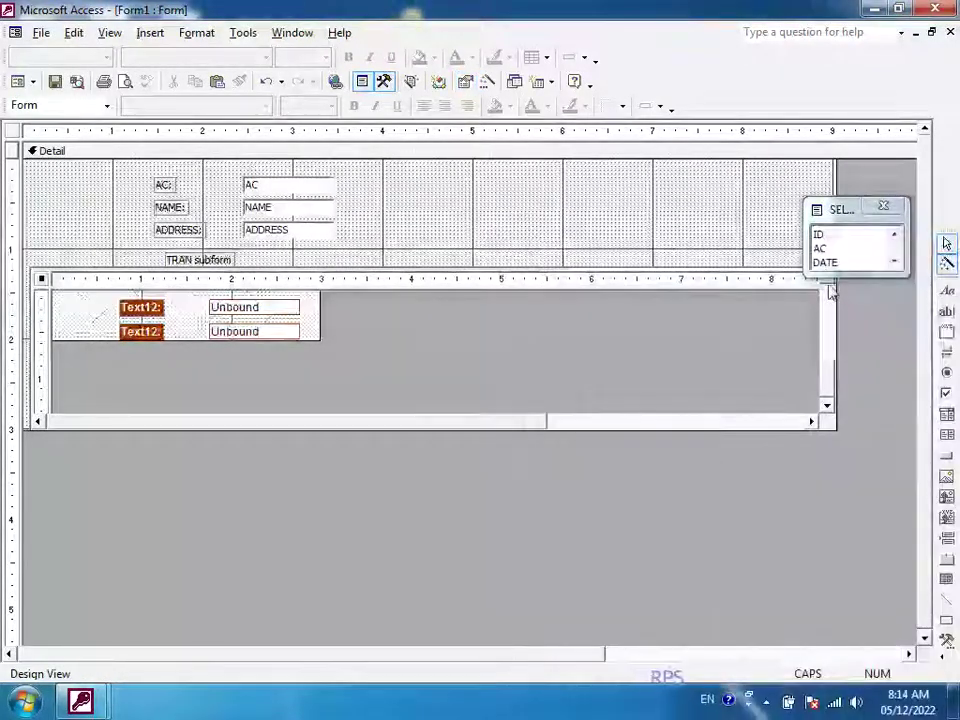
pyautogui.click(828, 287)
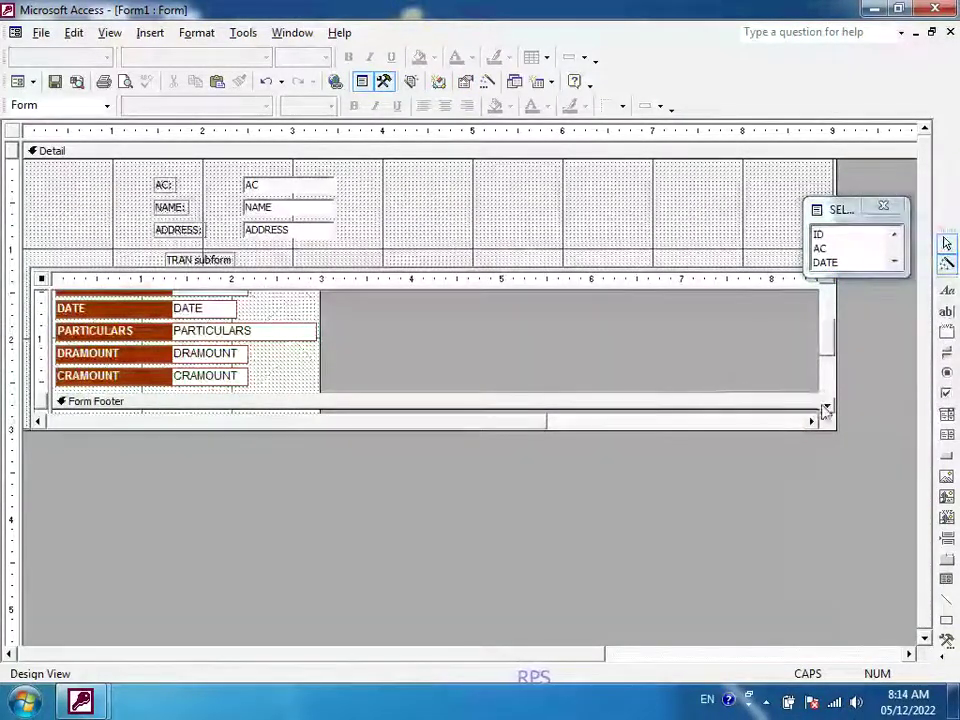
pyautogui.click(826, 405)
pyautogui.click(826, 403)
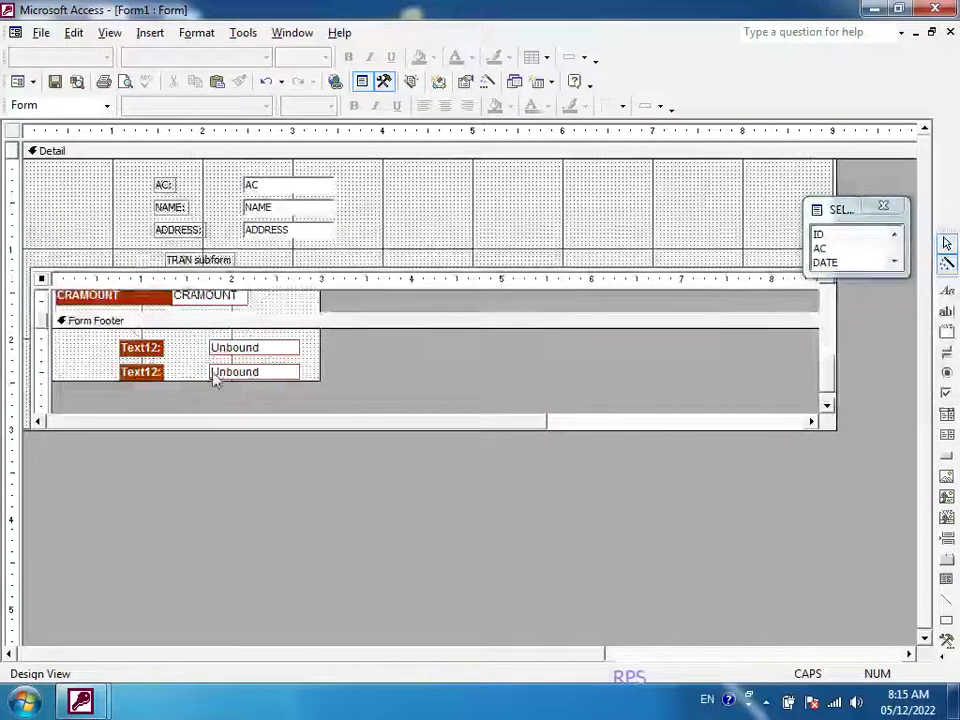
# Step: Open the Expression Builder for the Control Source of the footer text box DRA and list the built-in functions
pyautogui.click(228, 348)
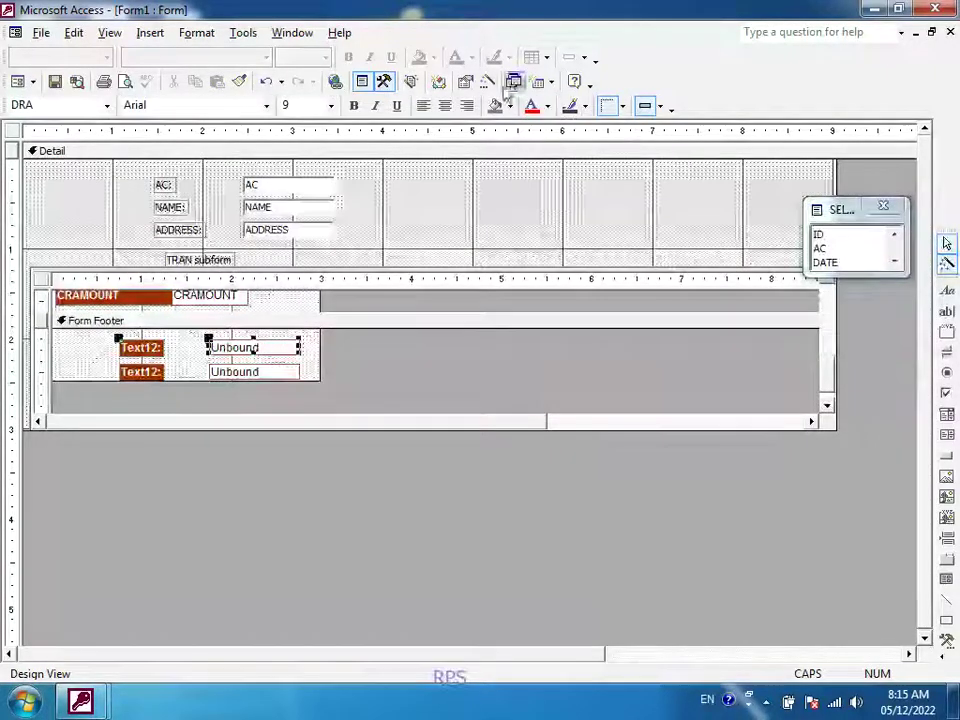
pyautogui.click(465, 84)
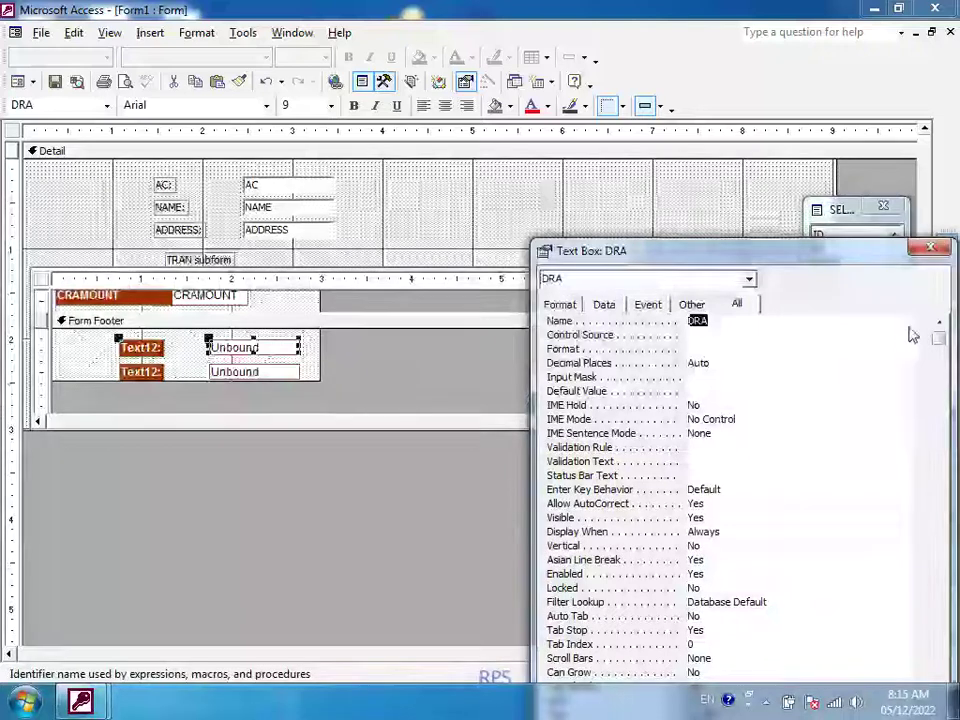
pyautogui.click(919, 336)
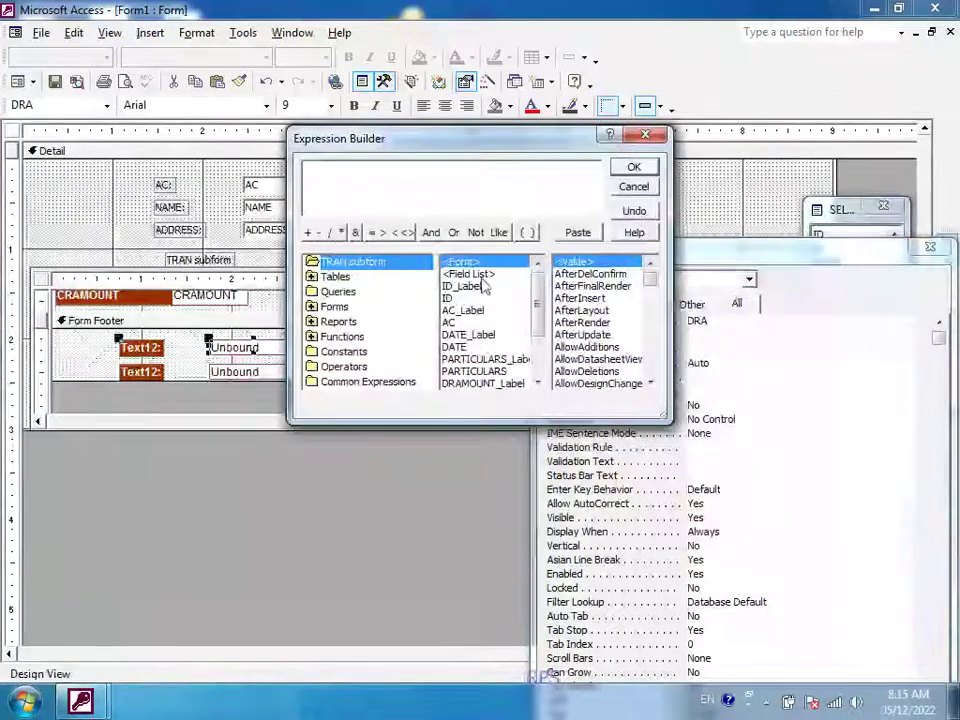
pyautogui.doubleClick(333, 337)
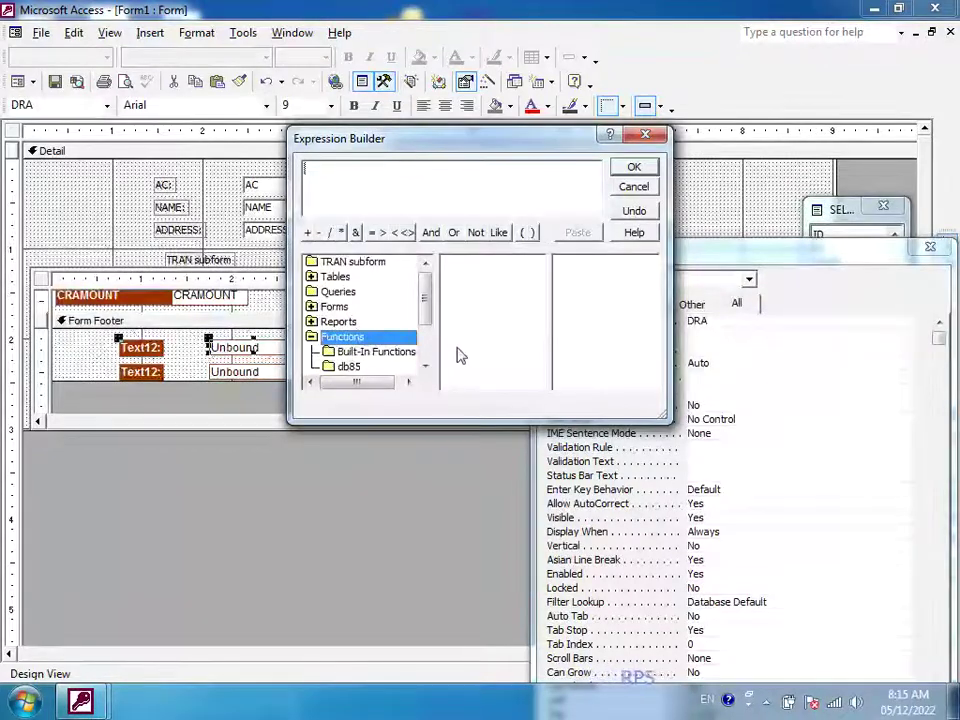
pyautogui.click(370, 352)
pyautogui.click(564, 336)
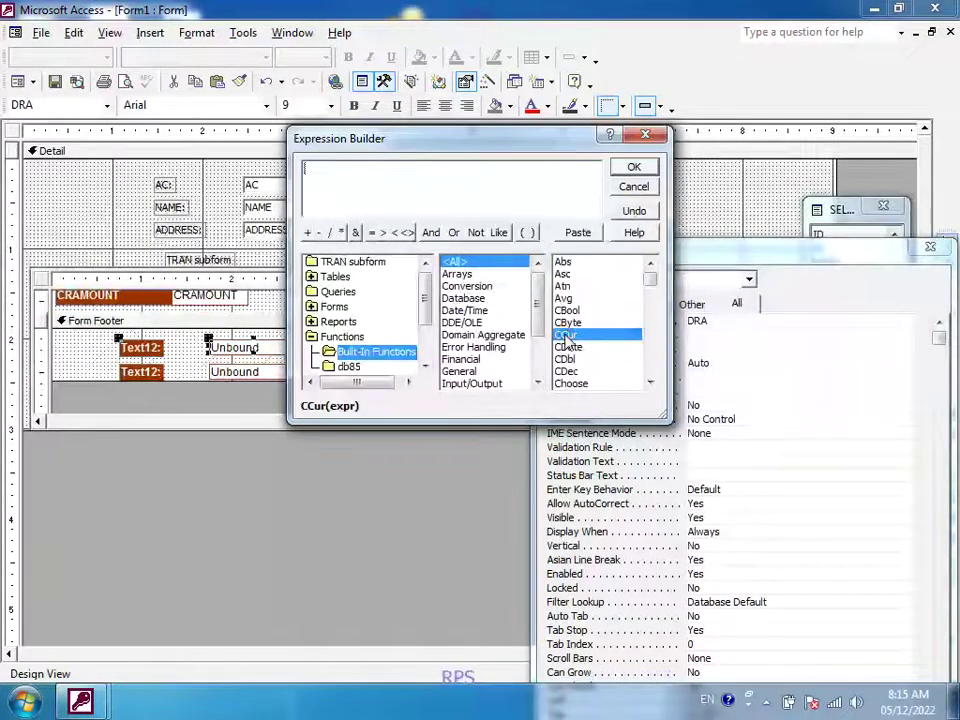
# Step: Insert the built-in Sum function in the expression and nest VAL inside it, giving Sum (VAL())
pyautogui.press('s')
pyautogui.scroll(-8, 567, 340)
pyautogui.scroll(-2, 574, 390)
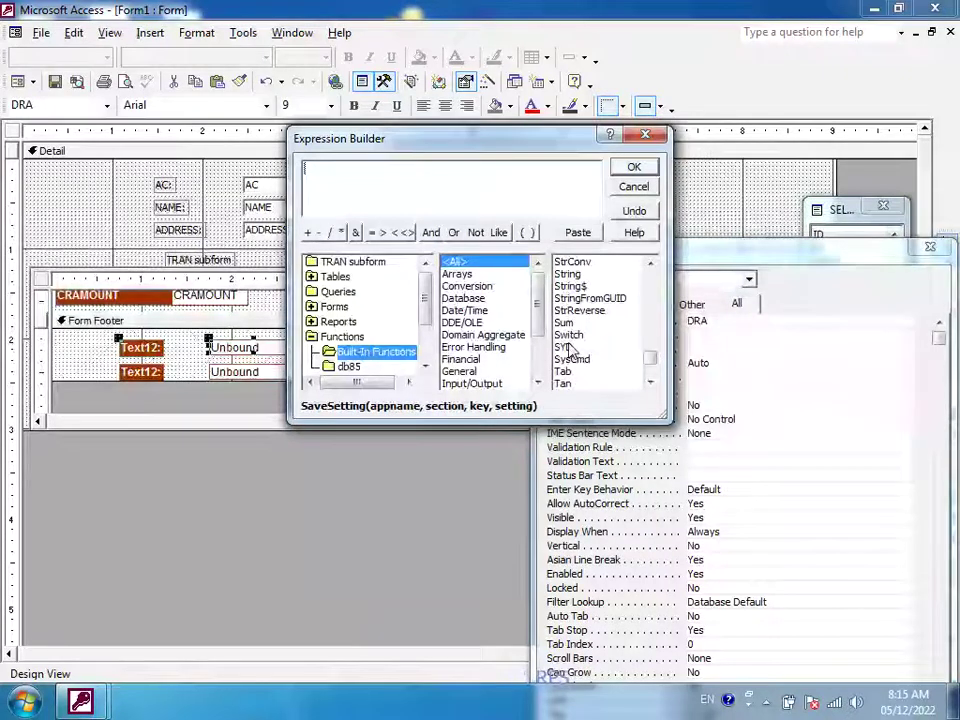
pyautogui.scroll(3, 569, 312)
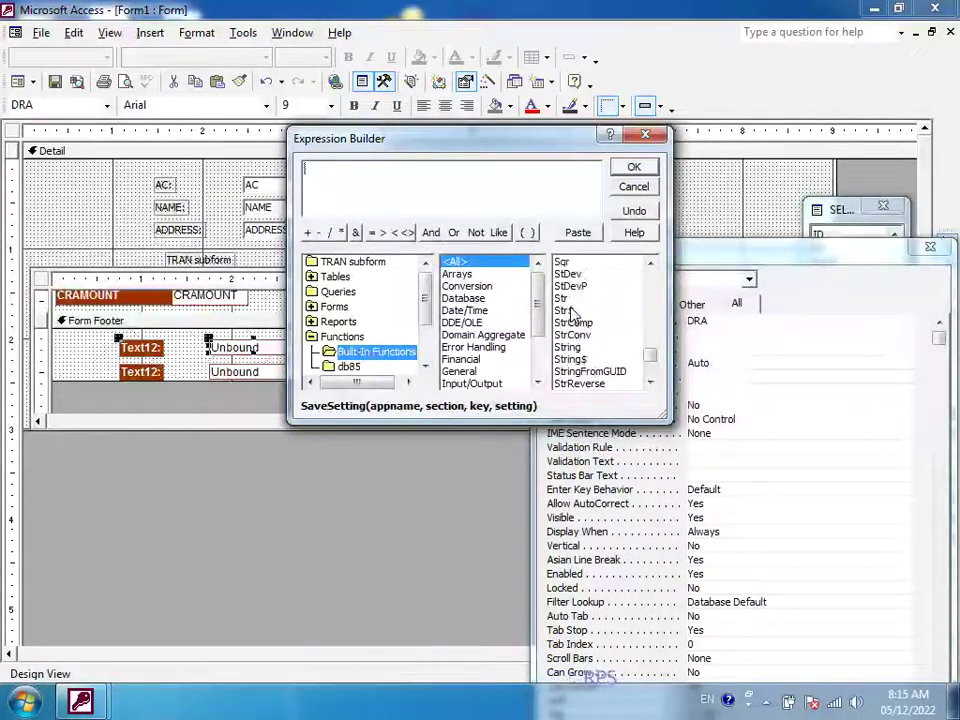
pyautogui.scroll(-1, 590, 340)
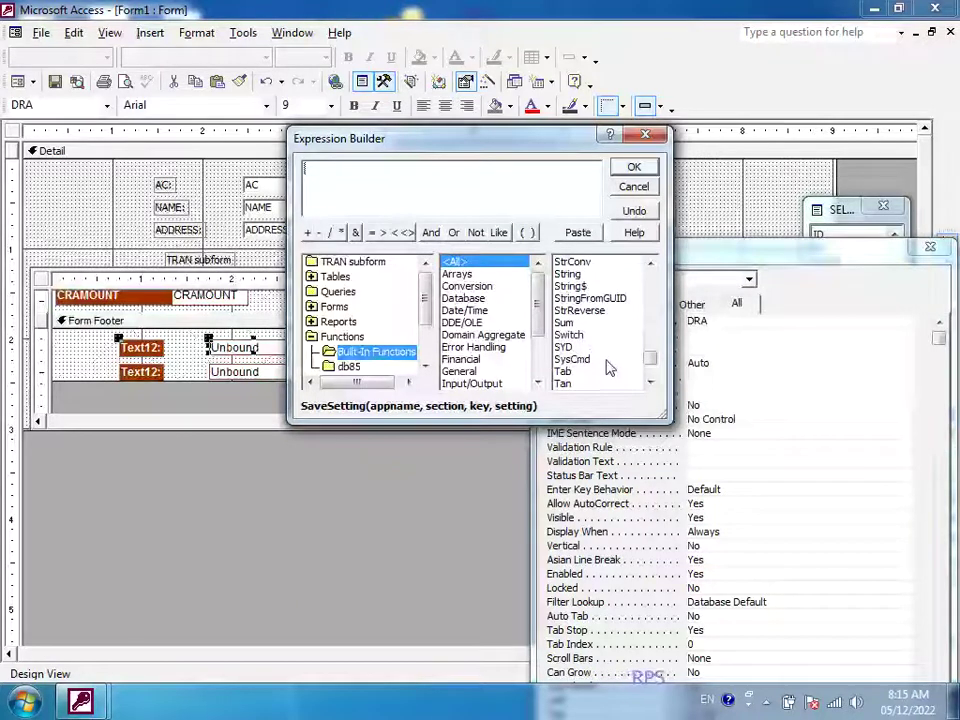
pyautogui.scroll(1, 590, 352)
pyautogui.scroll(-2, 590, 352)
pyautogui.click(565, 359)
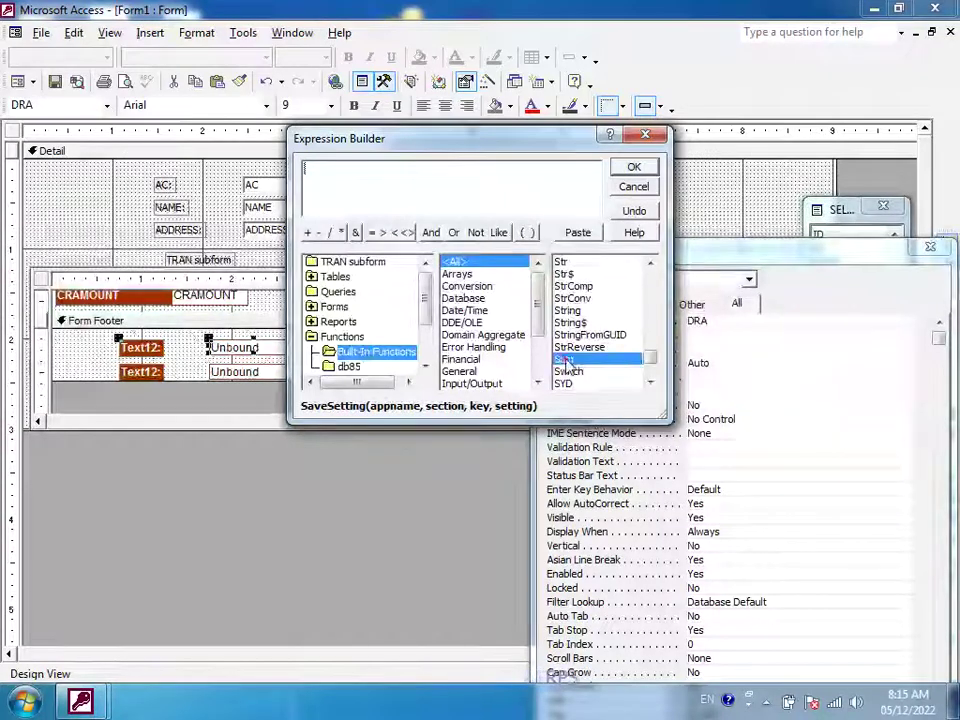
pyautogui.doubleClick(565, 359)
pyautogui.click(345, 168)
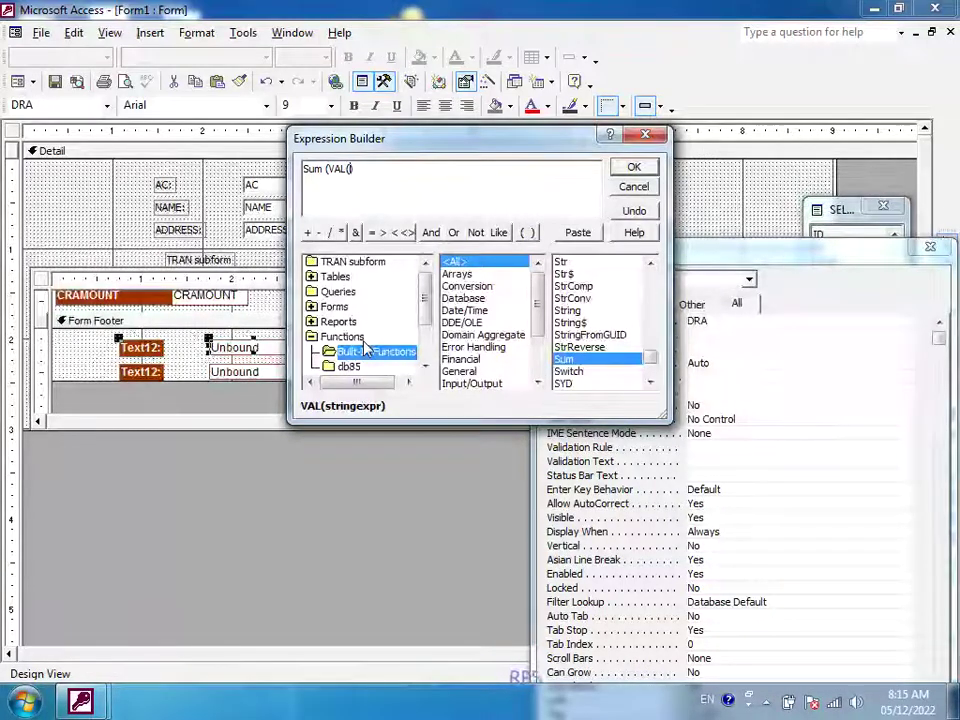
pyautogui.write(')')
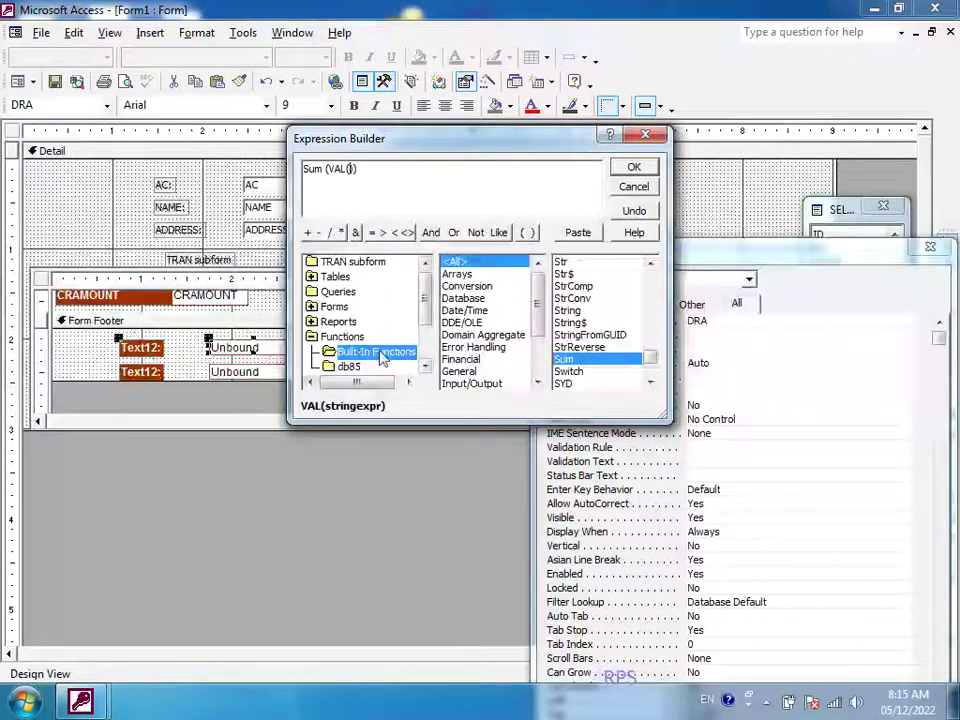
# Step: Insert the DRAMOUNT field of Form1's loaded TRAN subform as the VAL argument and accept the expression
pyautogui.click(318, 307)
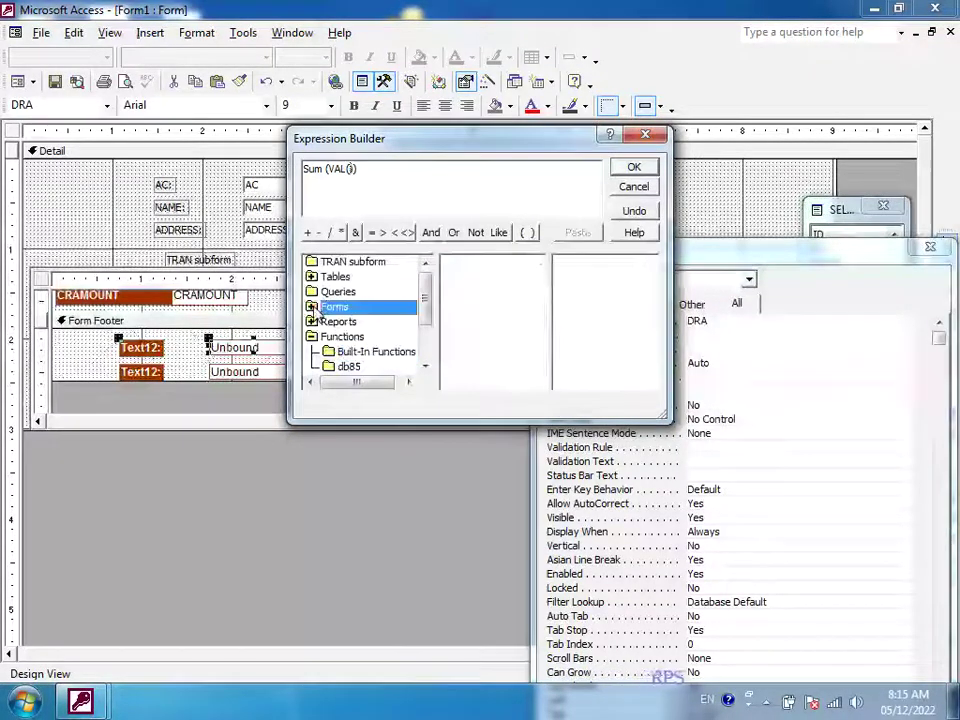
pyautogui.click(312, 307)
pyautogui.click(329, 321)
pyautogui.click(329, 321)
pyautogui.click(346, 338)
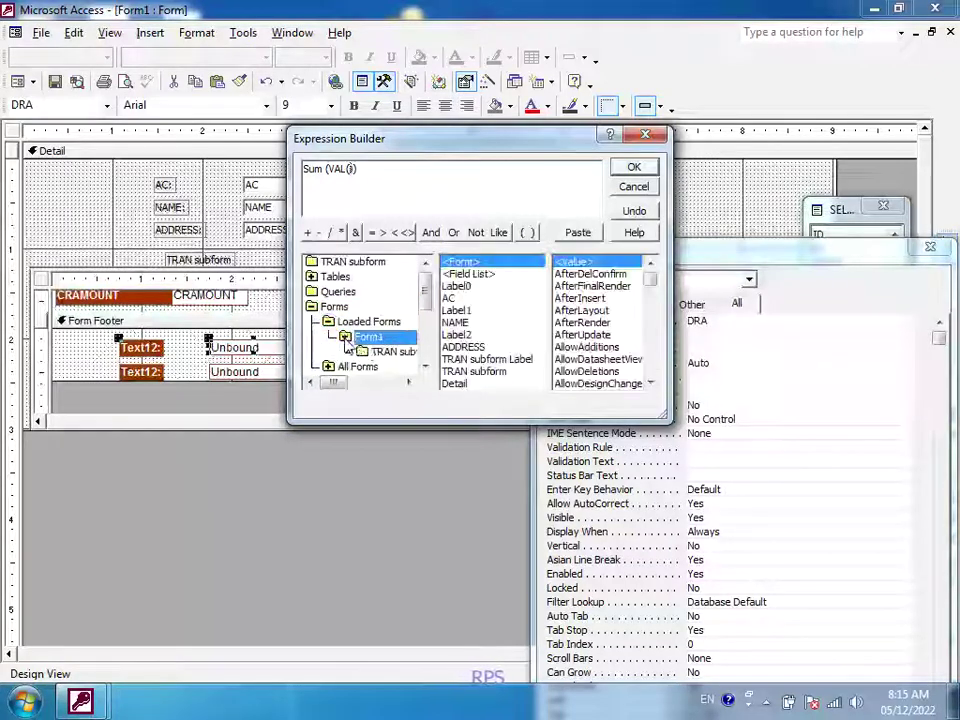
pyautogui.click(385, 350)
pyautogui.moveTo(536, 321); pyautogui.dragTo(537, 357)
pyautogui.doubleClick(468, 322)
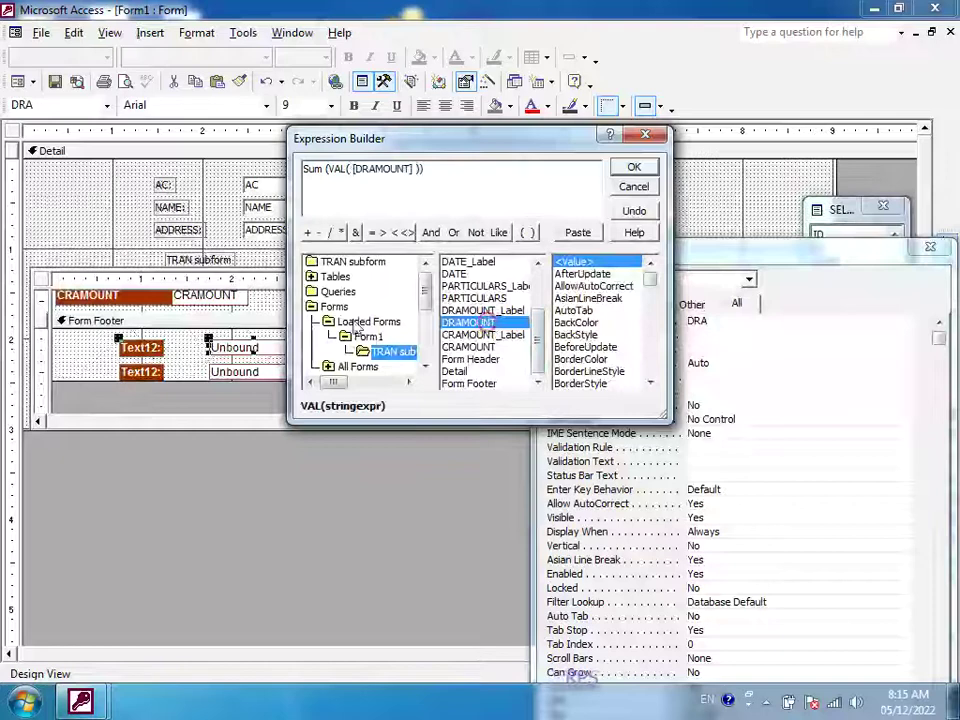
pyautogui.click(633, 167)
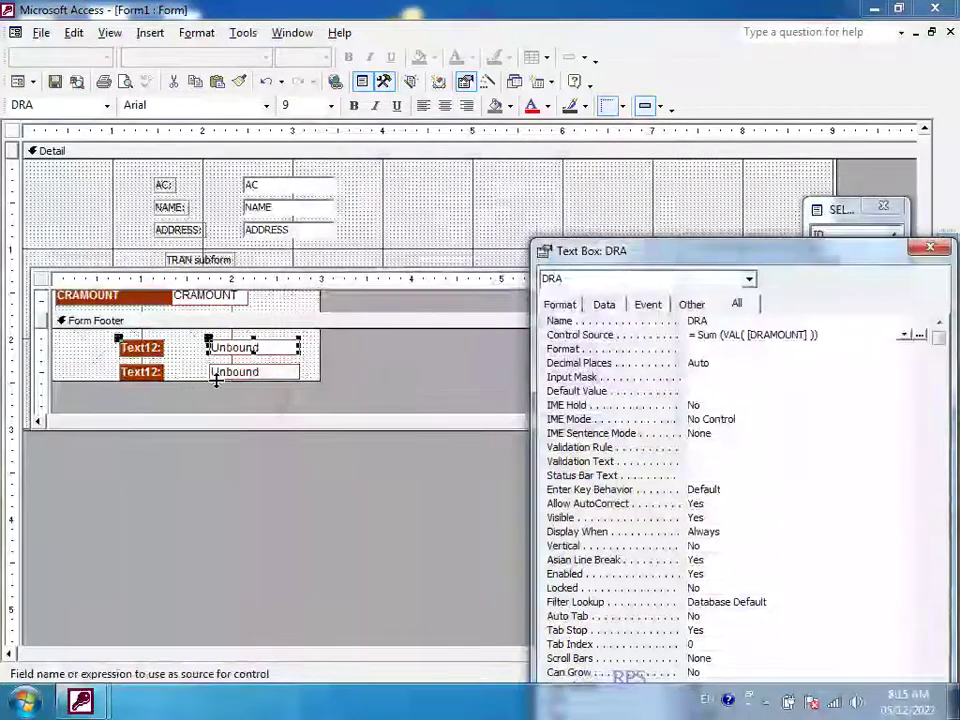
# Step: Preview the form, then return to Design View without the property sheet
pyautogui.click(16, 81)
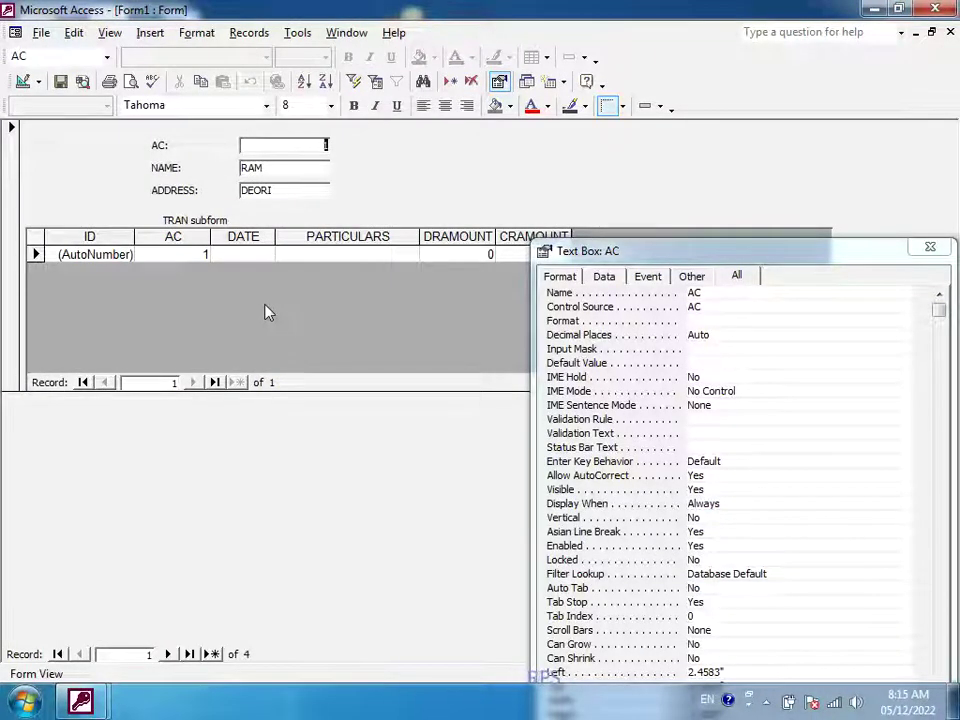
pyautogui.click(20, 81)
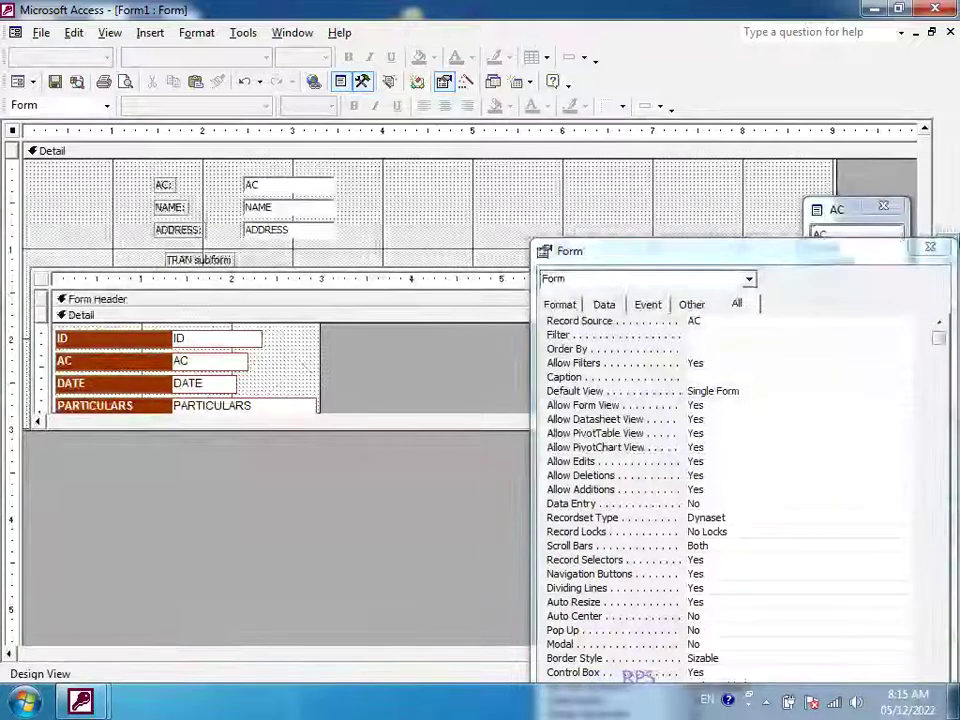
pyautogui.click(948, 252)
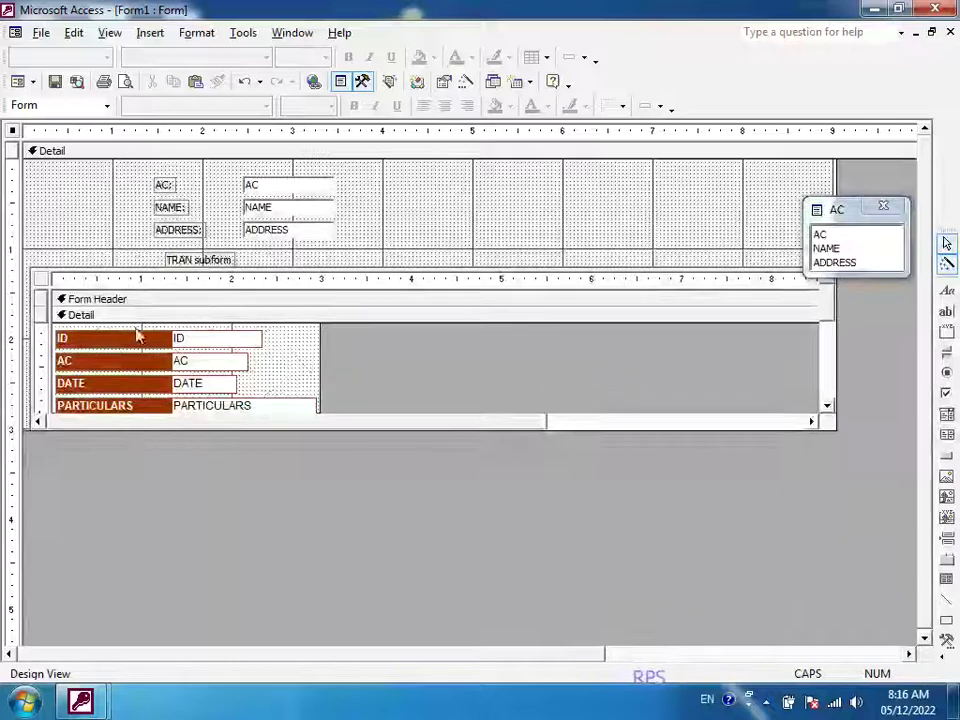
# Step: Extend the main form's Detail section below the subform to a height of about 4 inches
pyautogui.click(125, 234)
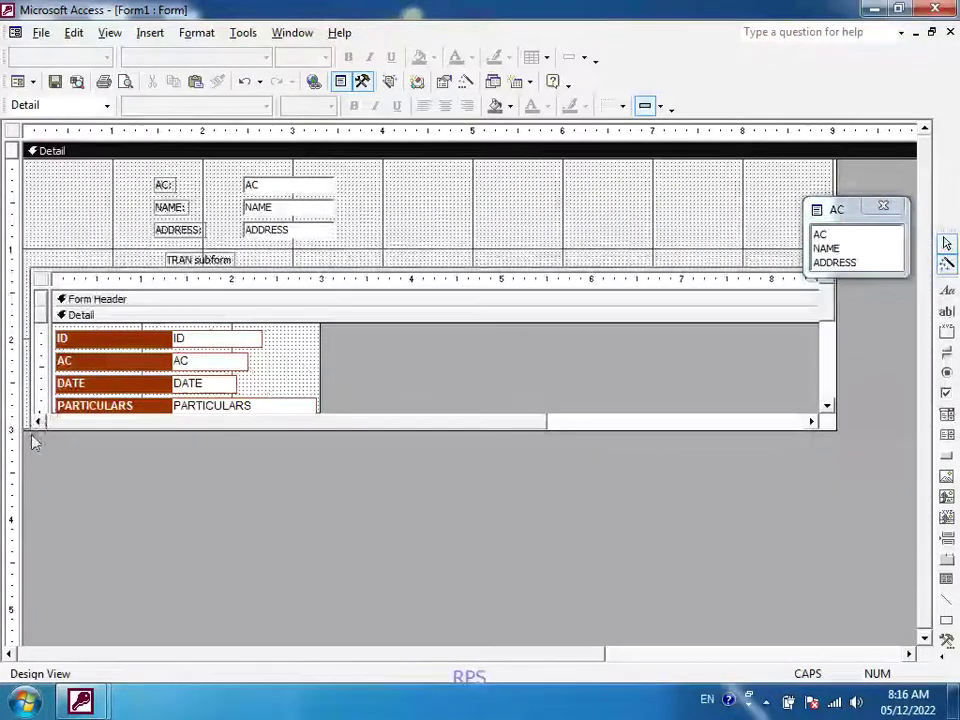
pyautogui.moveTo(31, 438); pyautogui.dragTo(31, 489)
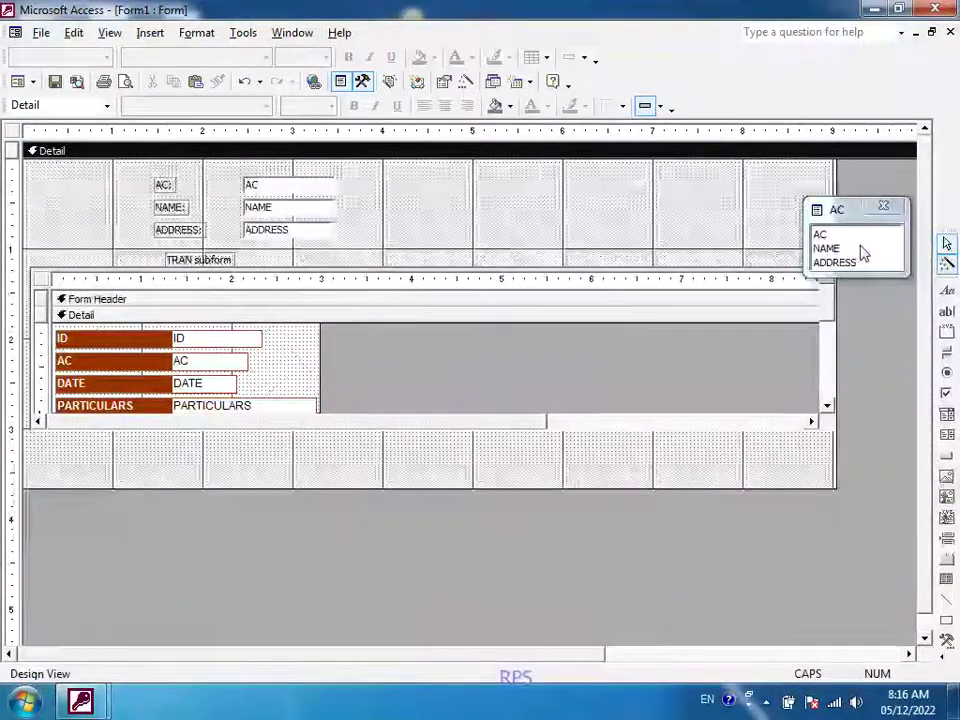
pyautogui.moveTo(562, 489); pyautogui.dragTo(555, 520)
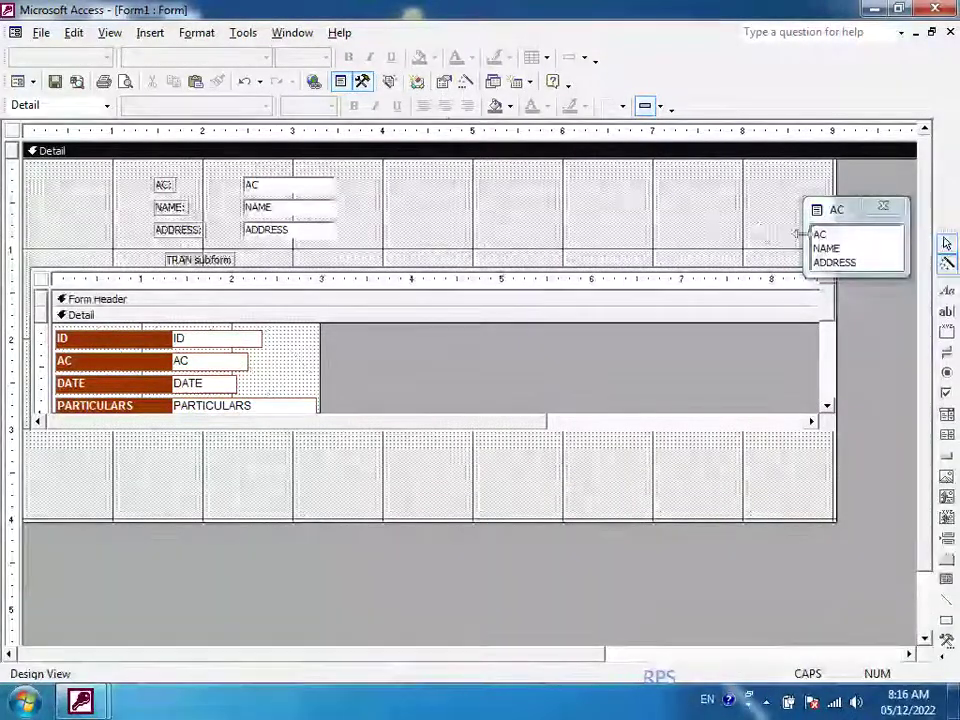
# Step: Add an unbound text box below the subform in the main form's Detail section and duplicate it directly underneath
pyautogui.click(946, 313)
pyautogui.click(277, 451)
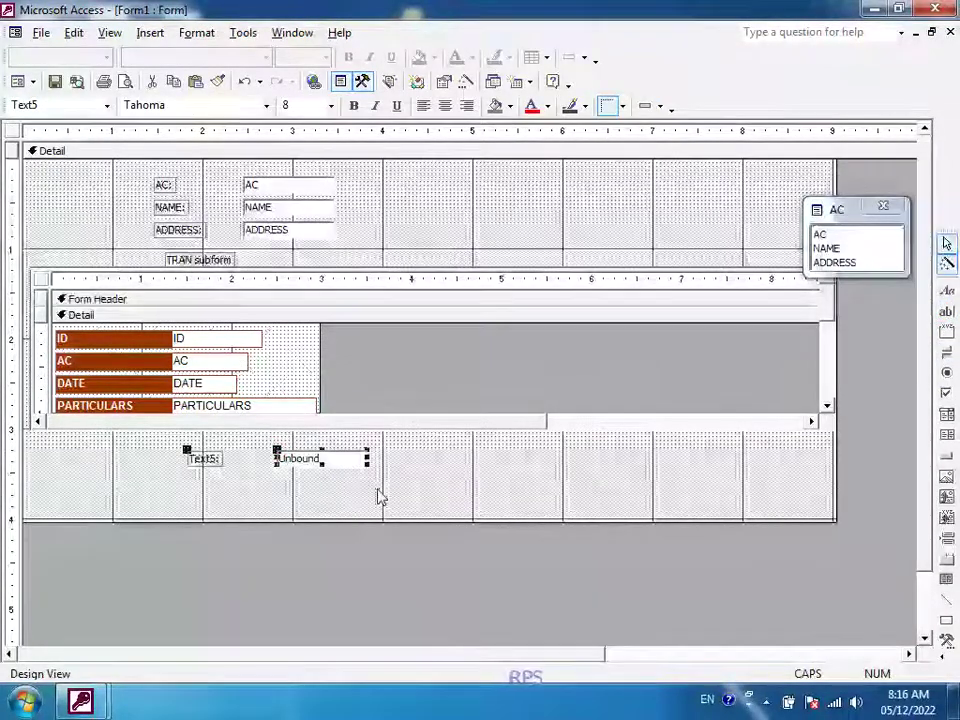
pyautogui.hotkey('ctrl', 'c')
pyautogui.hotkey('ctrl', 'v')
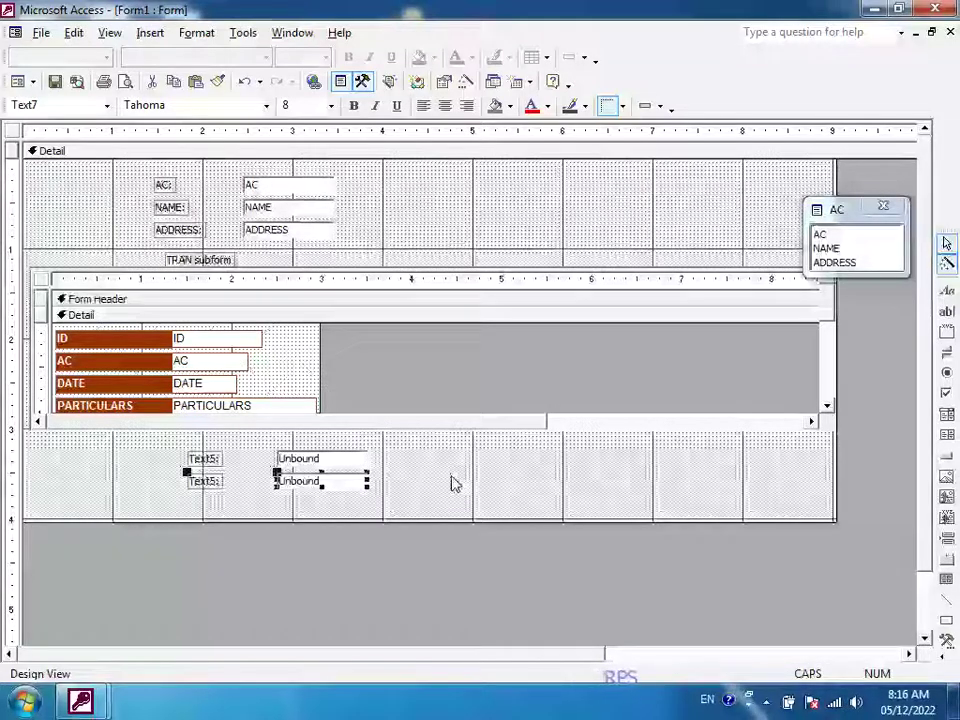
# Step: Preview the form with the two new text boxes below the subform and return to Design View
pyautogui.click(373, 456)
pyautogui.click(349, 456)
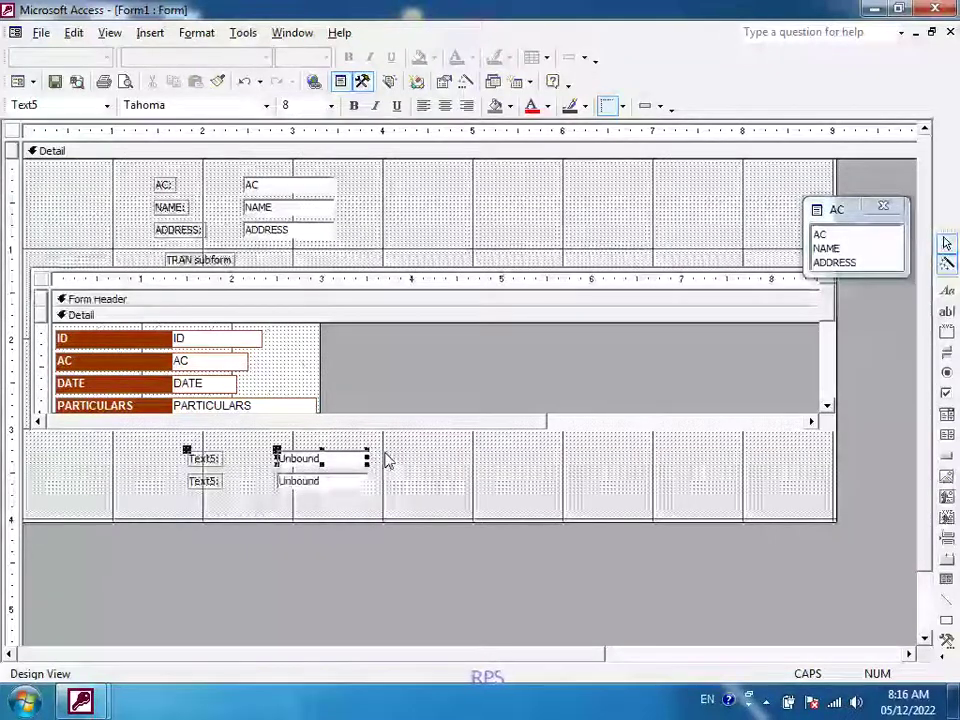
pyautogui.click(22, 84)
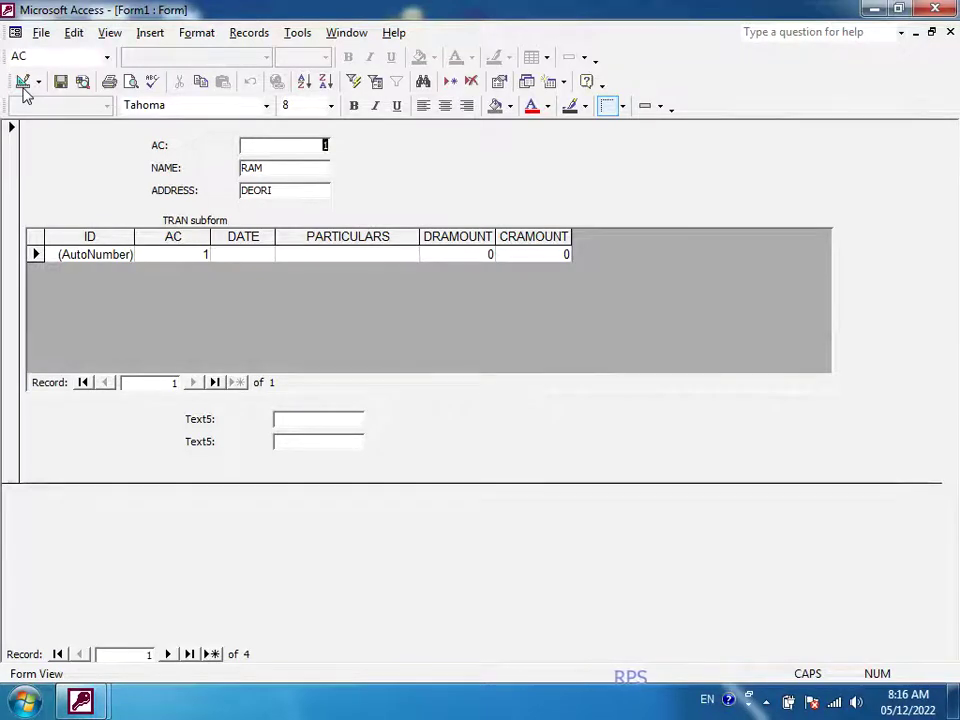
pyautogui.click(22, 84)
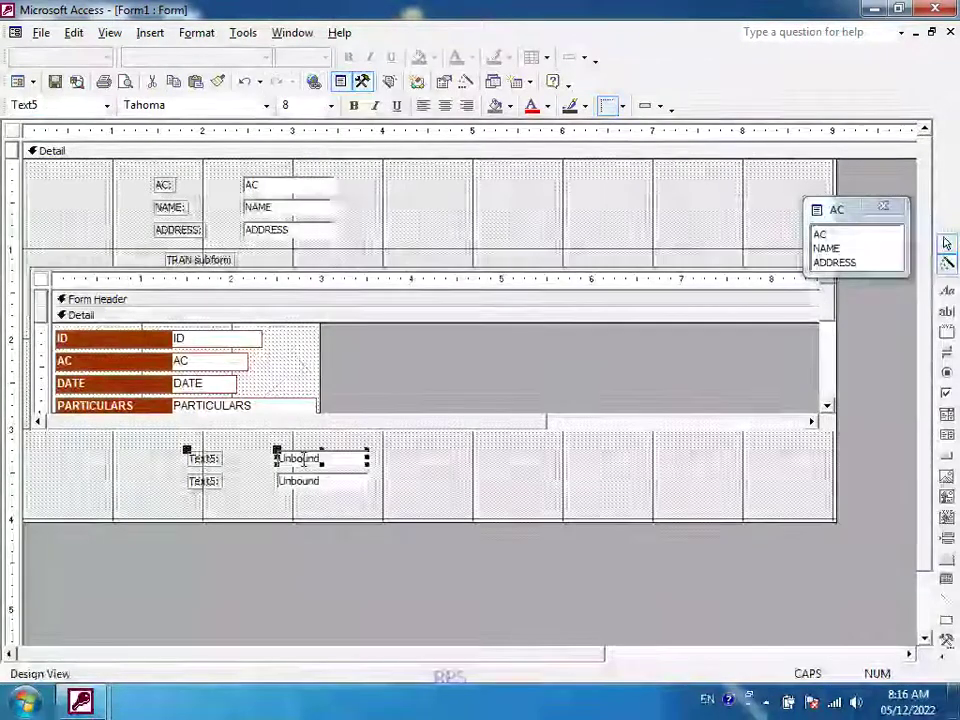
# Step: In Form View, open the Expression Builder for the Control Source of the upper unbound text box below the subform
pyautogui.click(343, 467)
pyautogui.click(444, 81)
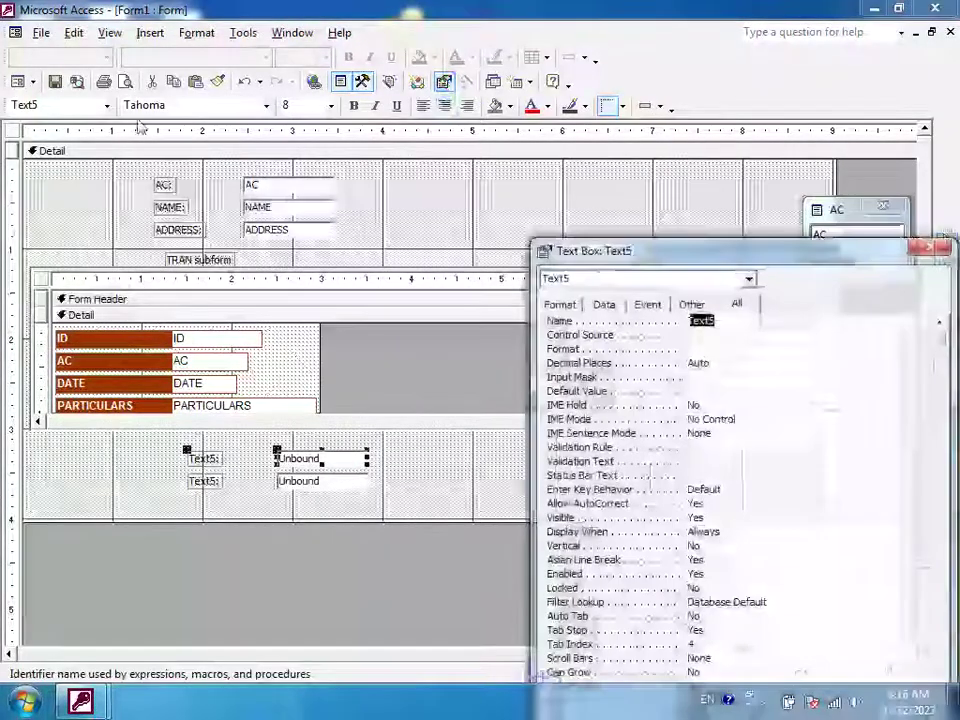
pyautogui.click(18, 84)
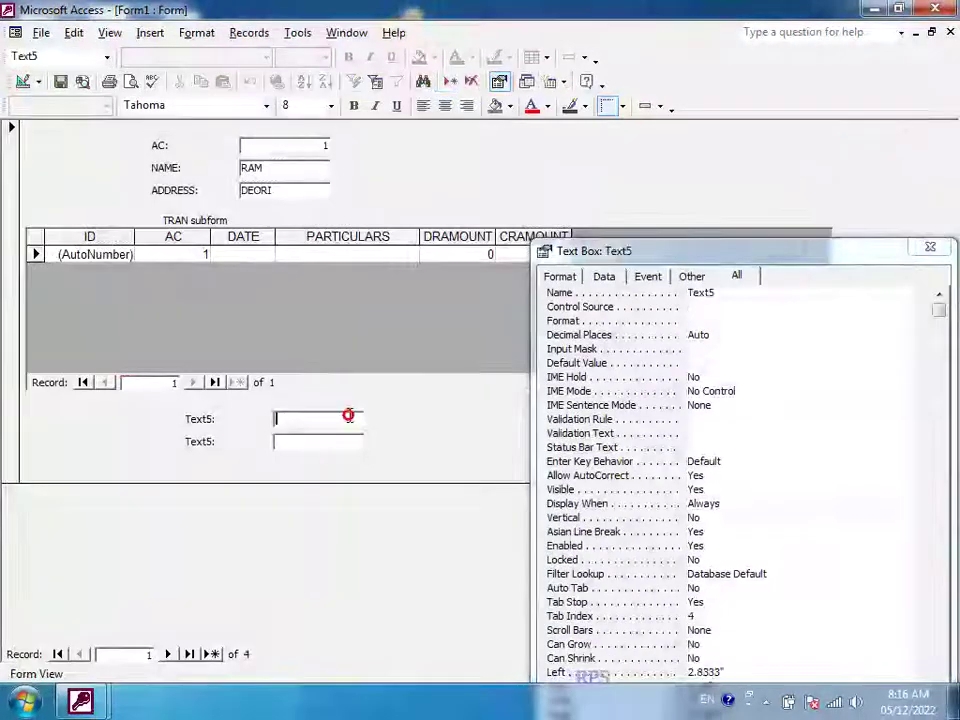
pyautogui.click(800, 307)
pyautogui.click(917, 307)
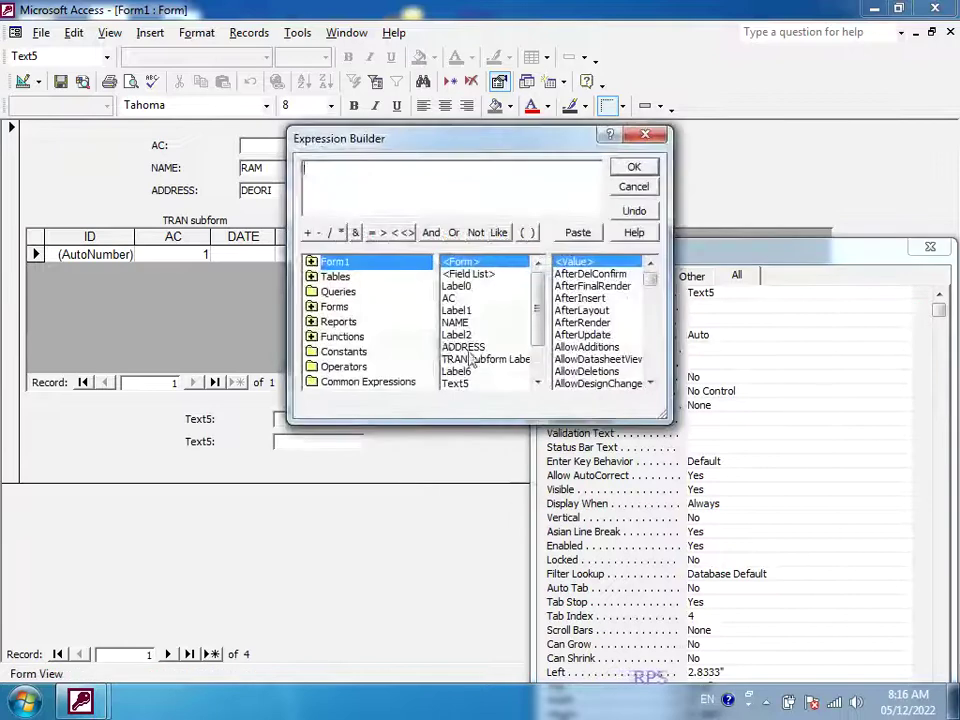
# Step: Look through the controls of the TRAN subform under the loaded Form1 for the debit and credit total boxes
pyautogui.doubleClick(330, 306)
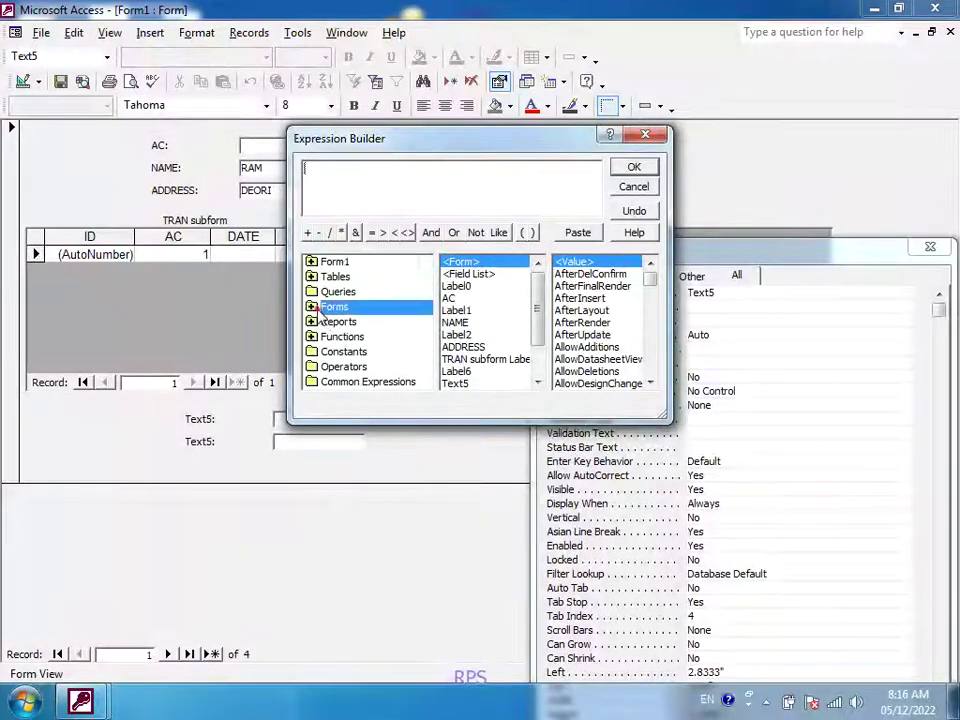
pyautogui.doubleClick(356, 321)
pyautogui.doubleClick(366, 337)
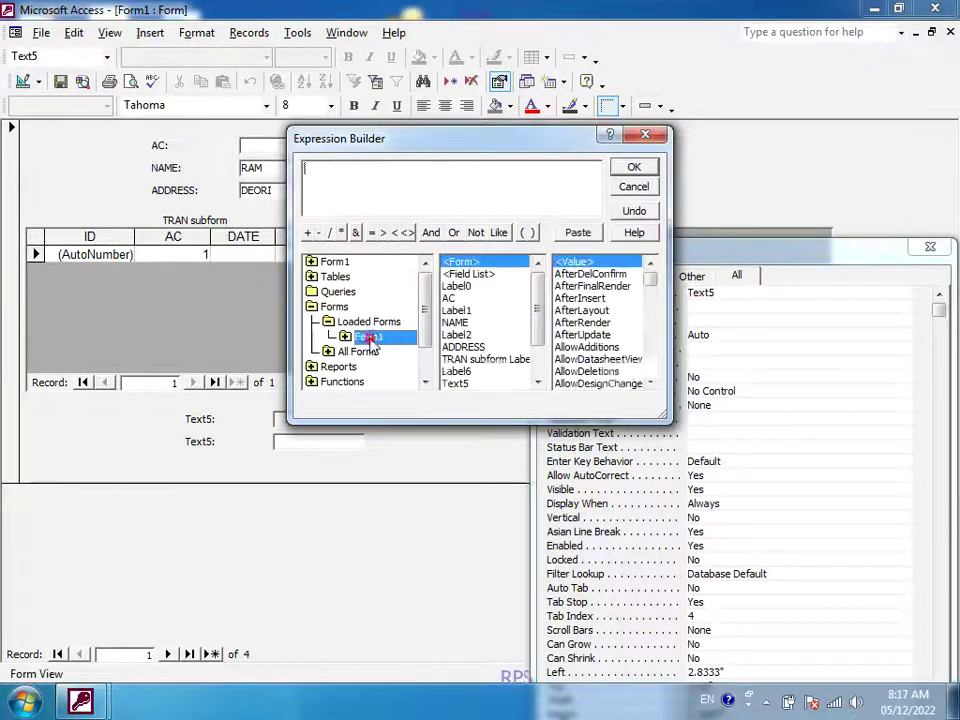
pyautogui.click(390, 351)
pyautogui.click(480, 340)
pyautogui.scroll(-2, 483, 350)
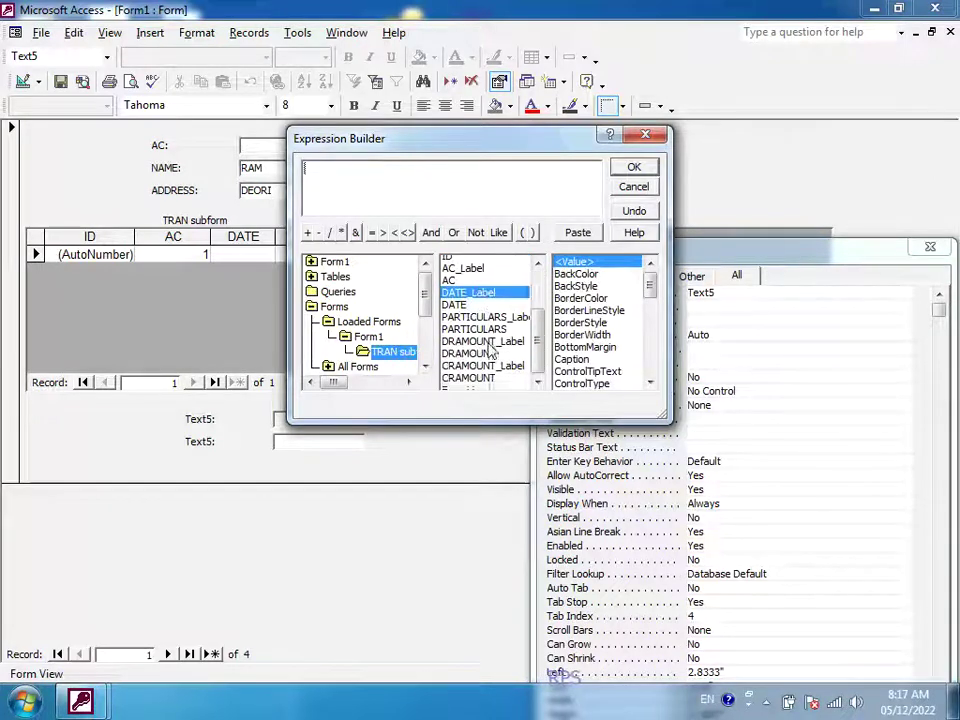
pyautogui.click(482, 347)
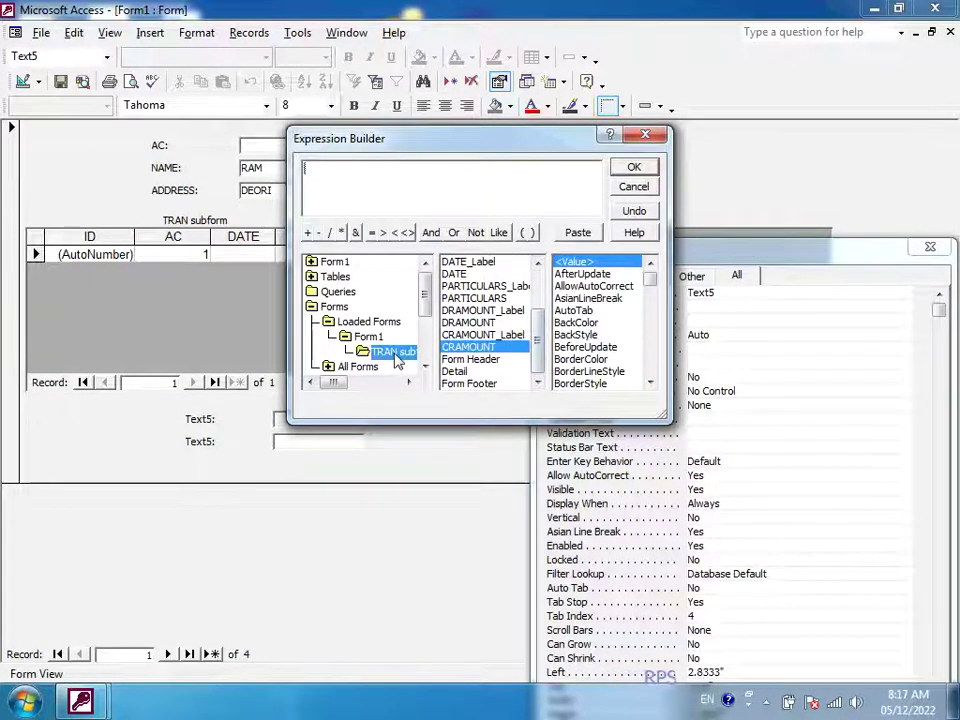
pyautogui.scroll(2, 540, 330)
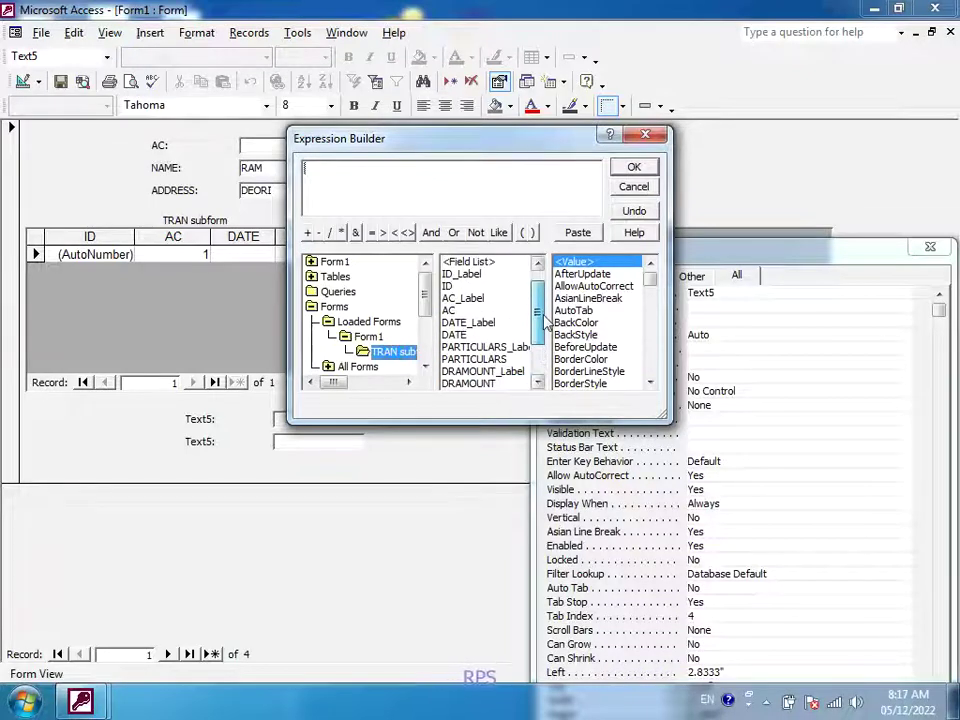
pyautogui.moveTo(545, 320); pyautogui.dragTo(545, 290)
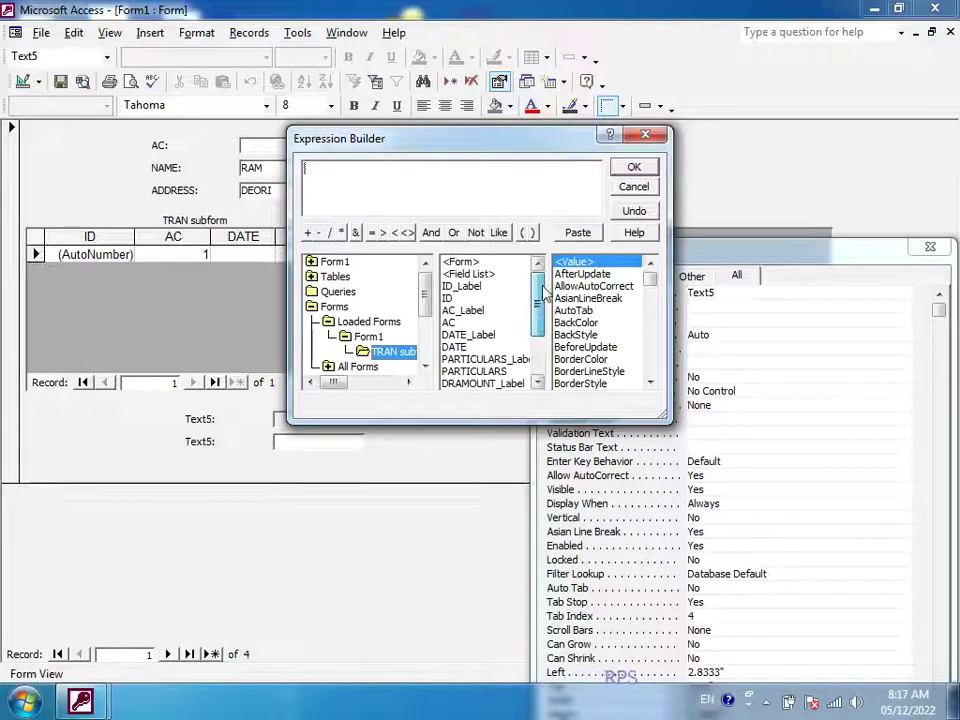
pyautogui.scroll(-1, 519, 386)
pyautogui.click(519, 383)
pyautogui.scroll(-1, 519, 386)
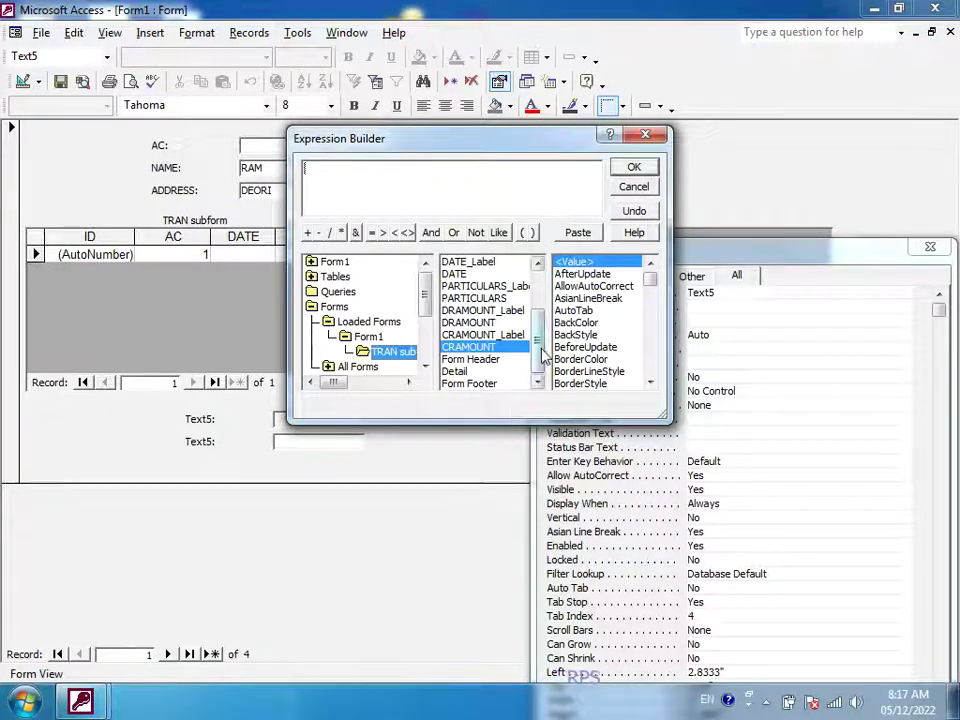
pyautogui.scroll(1, 540, 305)
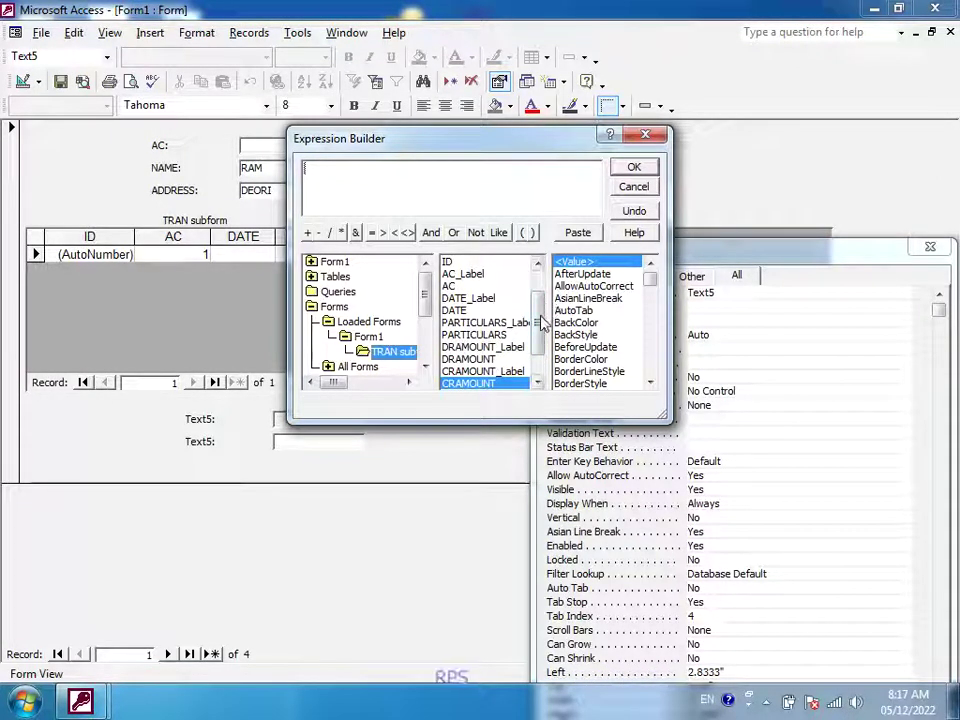
pyautogui.moveTo(540, 318); pyautogui.dragTo(540, 328)
pyautogui.click(484, 349)
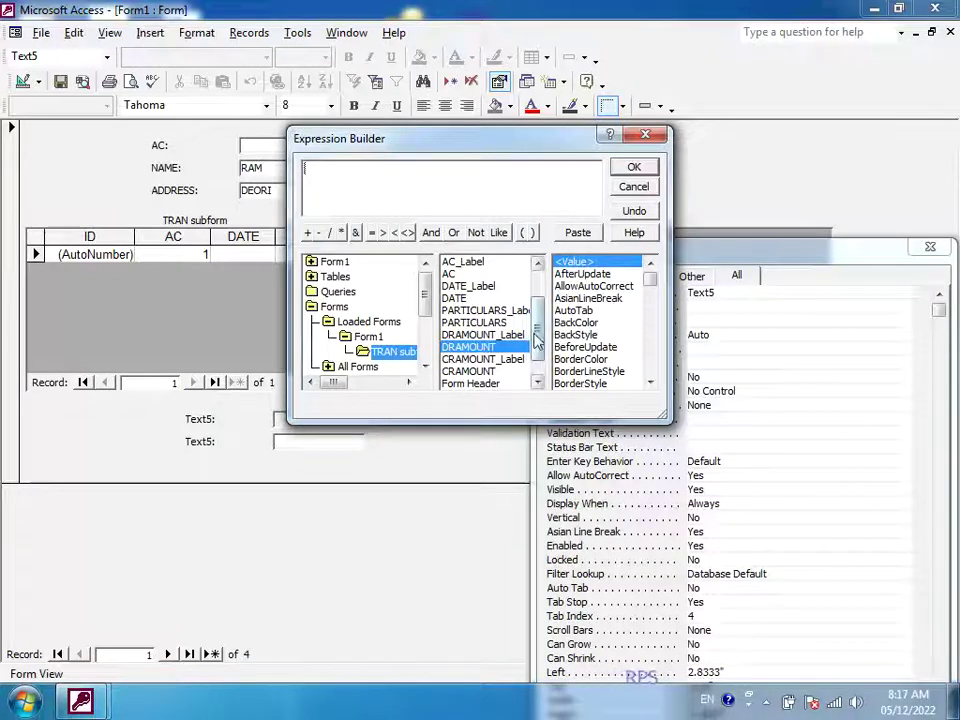
pyautogui.scroll(2, 537, 342)
pyautogui.scroll(-2, 520, 345)
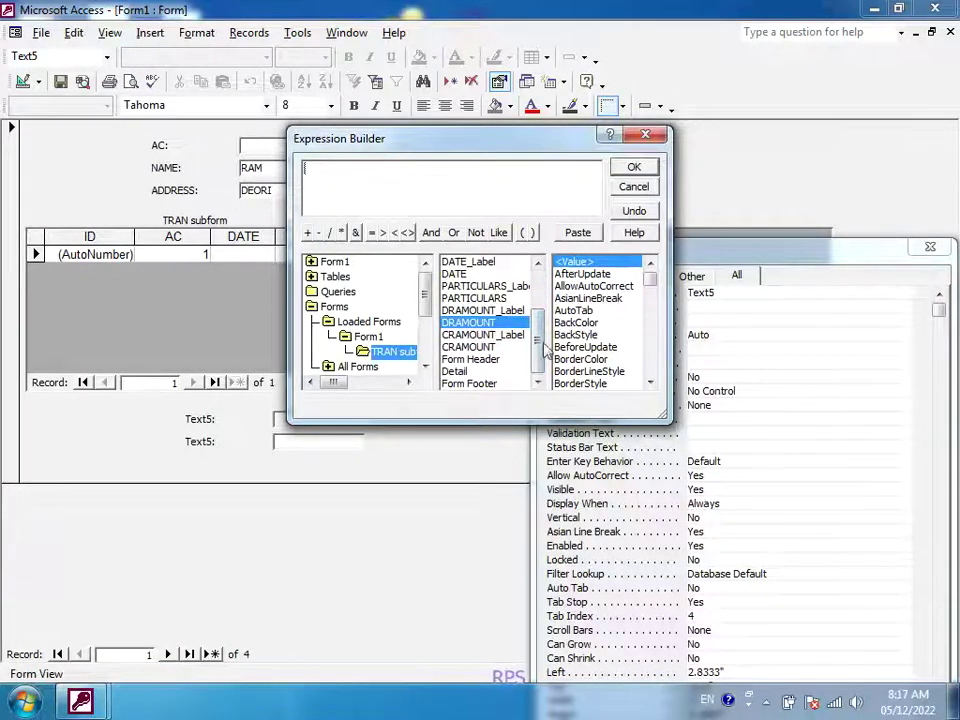
# Step: Examine the properties offered for the TRAN subform's Form Footer and for the subform's form itself
pyautogui.click(479, 387)
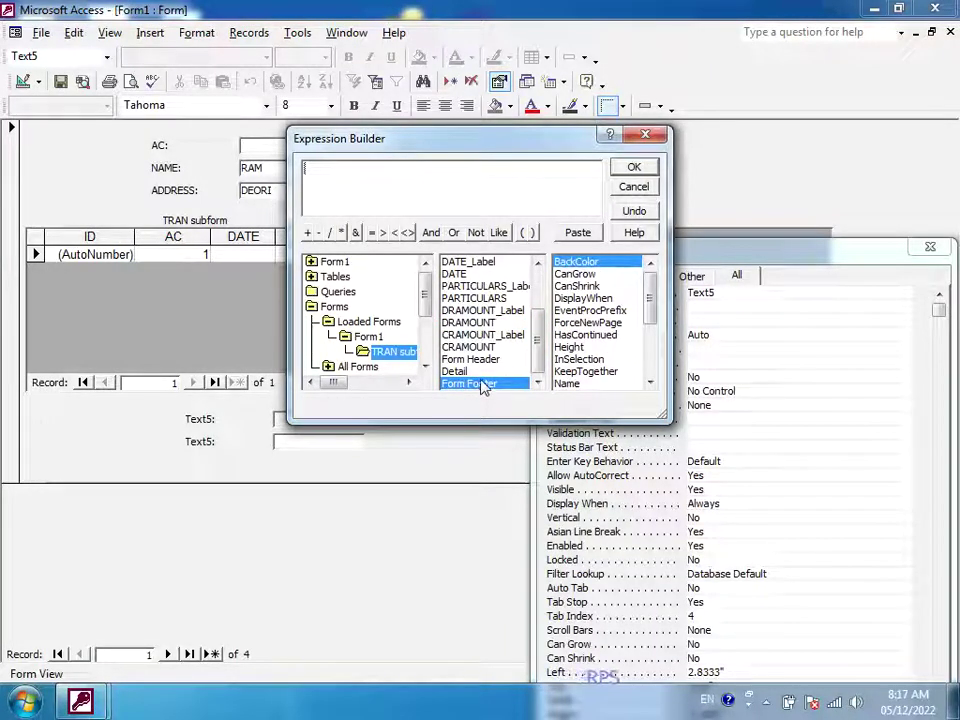
pyautogui.moveTo(654, 289); pyautogui.dragTo(645, 392)
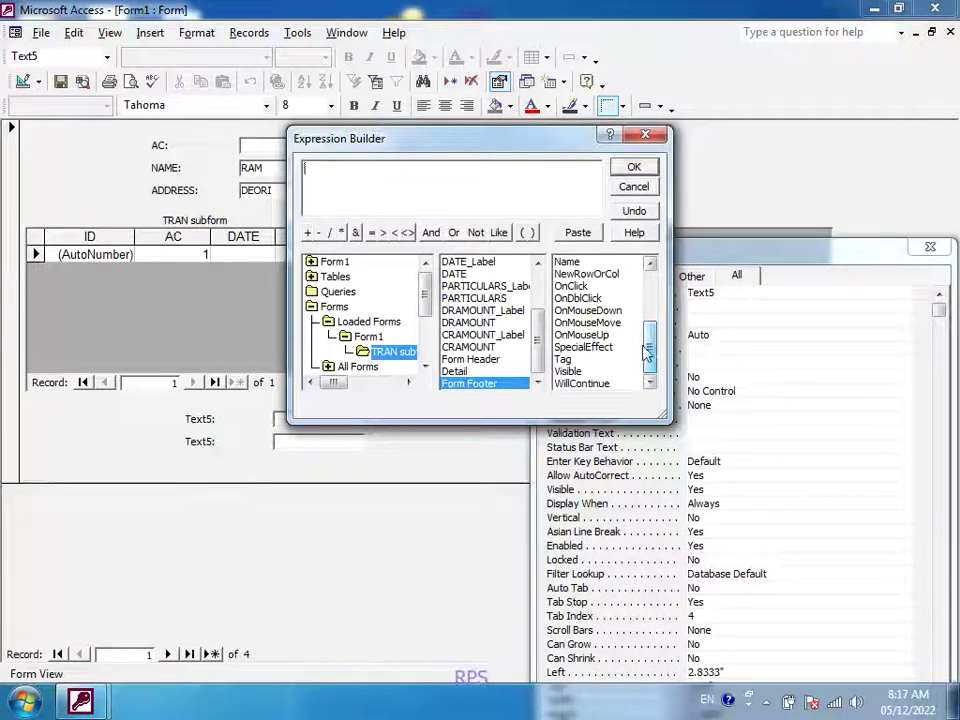
pyautogui.moveTo(650, 362); pyautogui.dragTo(655, 305)
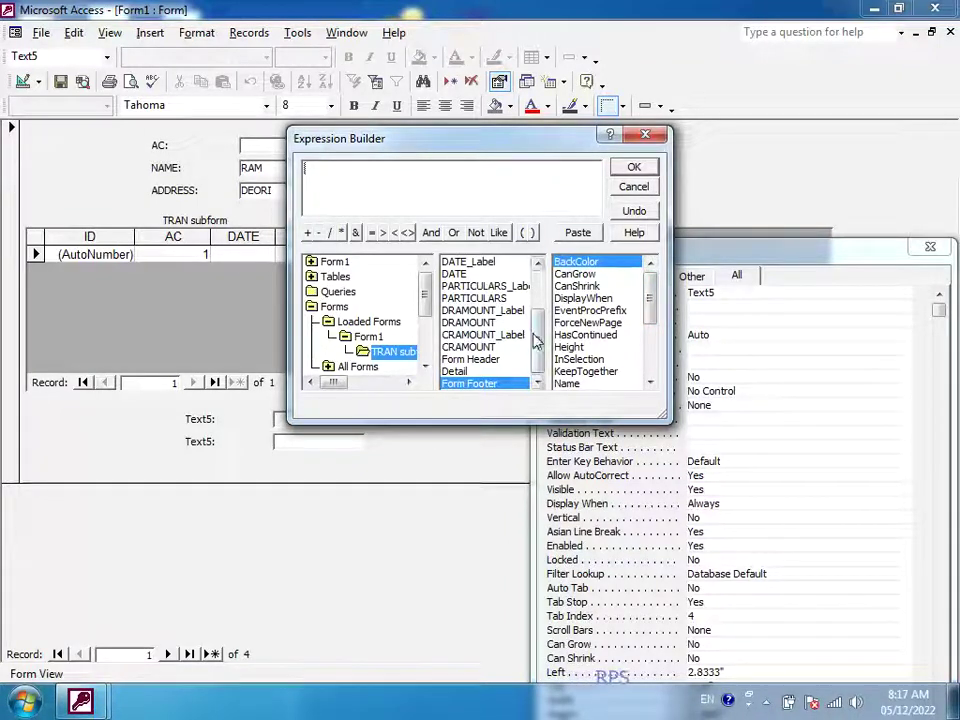
pyautogui.scroll(2, 537, 345)
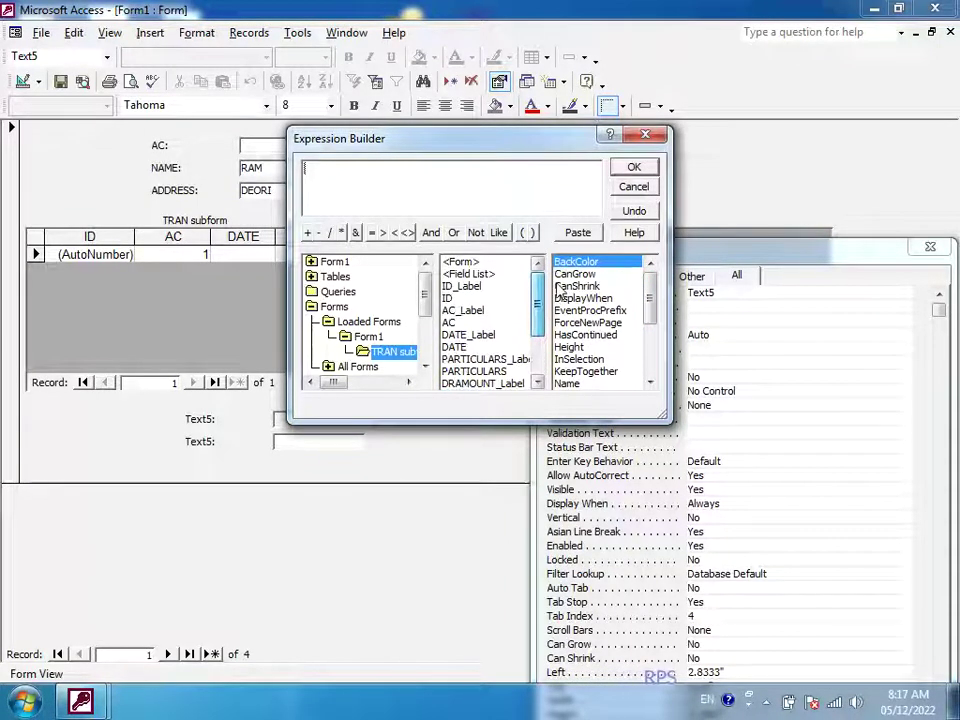
pyautogui.click(465, 261)
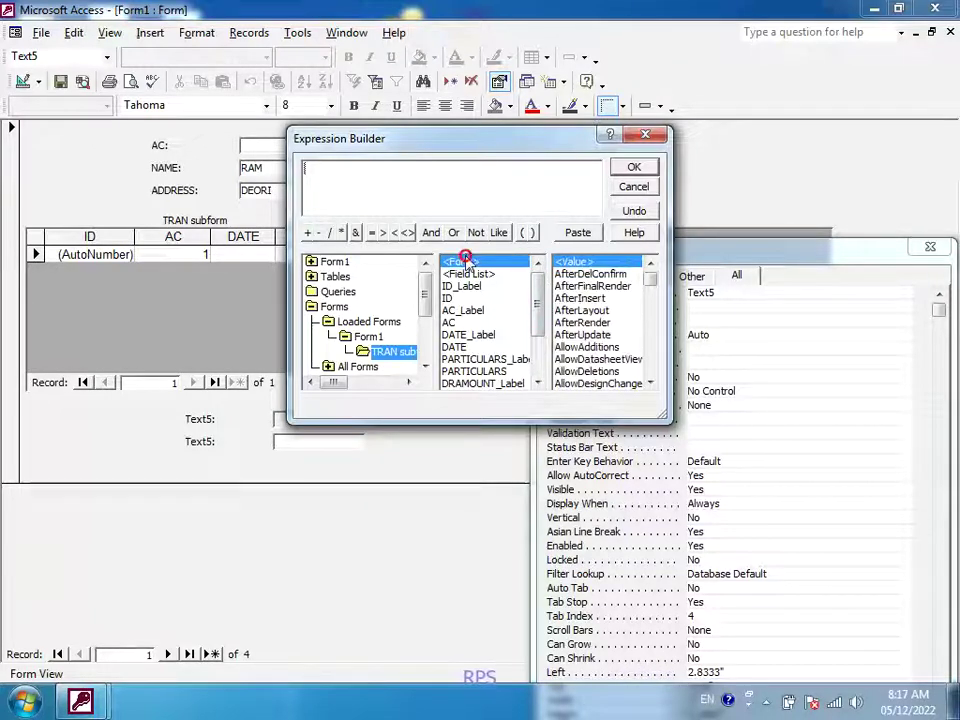
pyautogui.moveTo(650, 283); pyautogui.dragTo(660, 380)
# Step: Check the subform's field list, ID and AC entries, Form Header and Form Footer for the totals, and cancel the Expression Builder
pyautogui.click(470, 274)
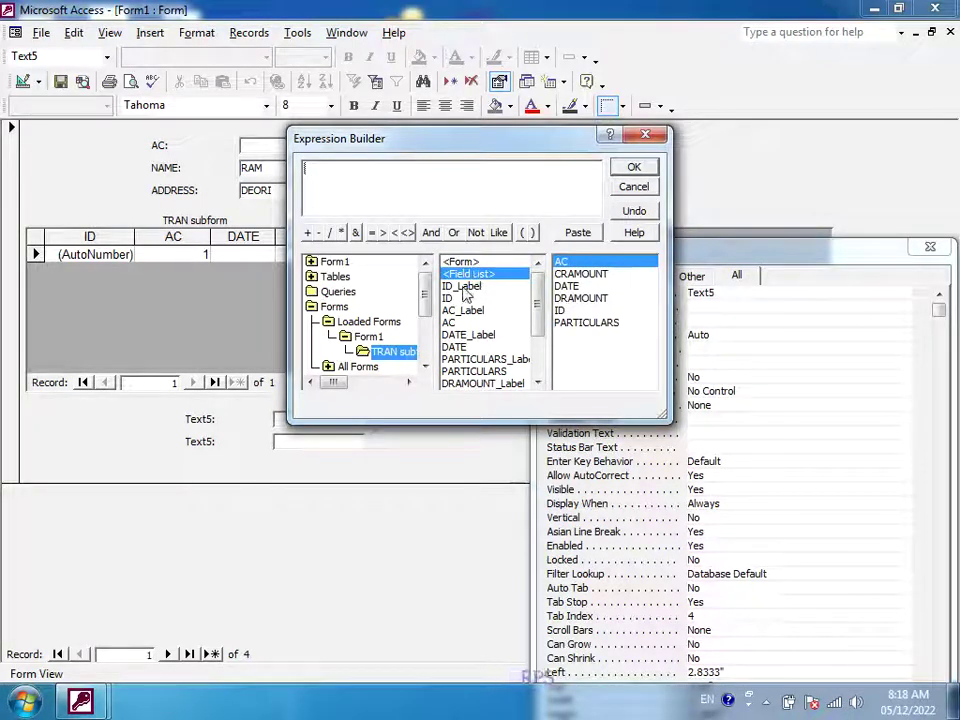
pyautogui.click(463, 287)
pyautogui.click(456, 299)
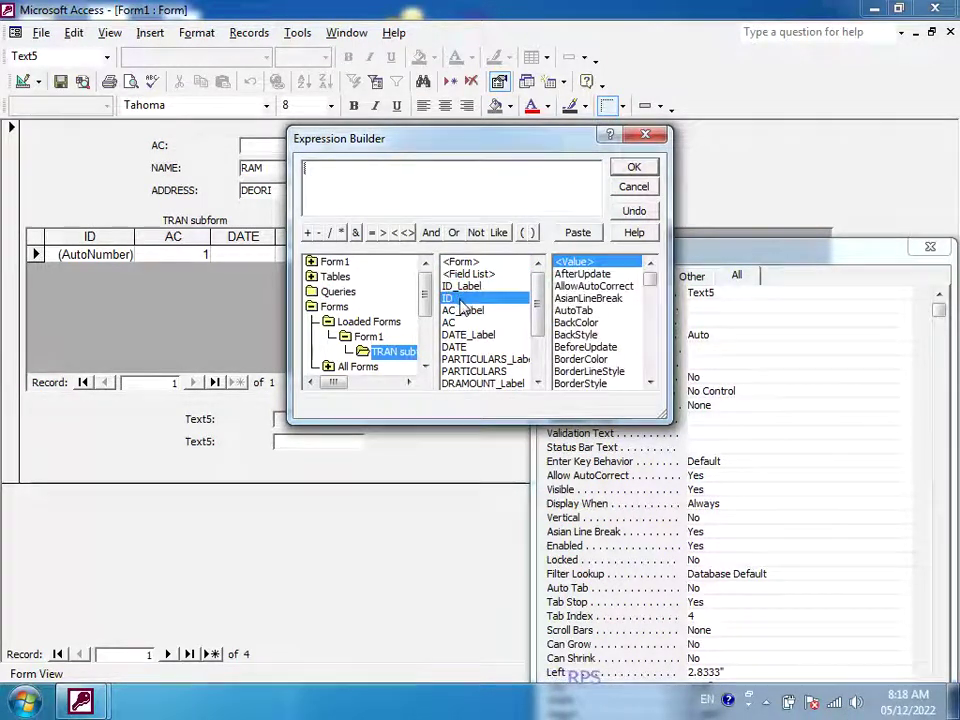
pyautogui.click(463, 310)
pyautogui.scroll(-2, 478, 352)
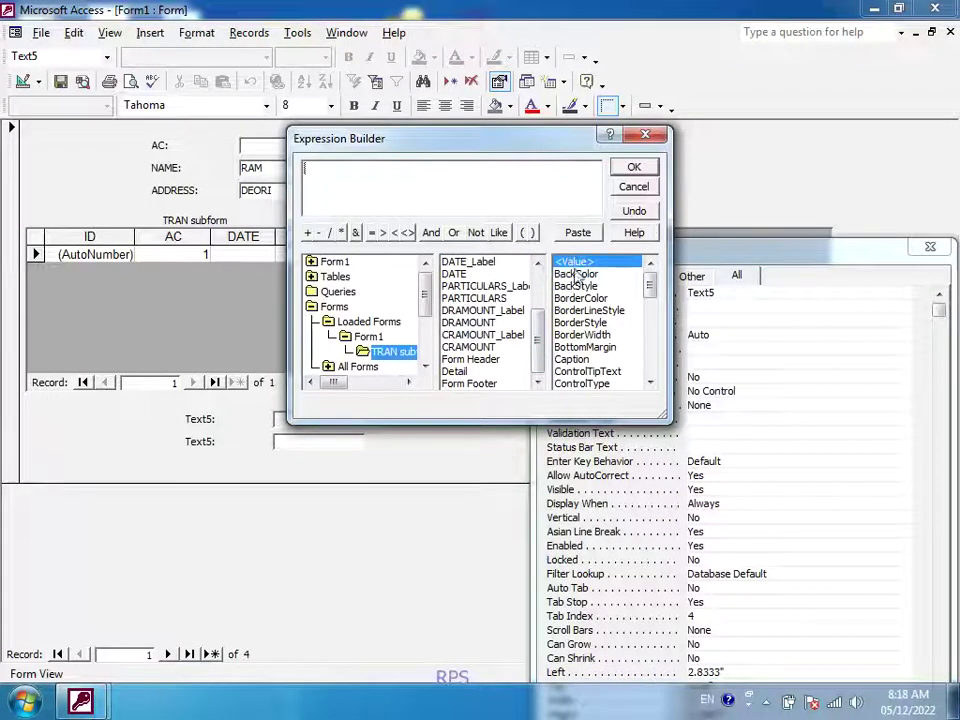
pyautogui.click(478, 360)
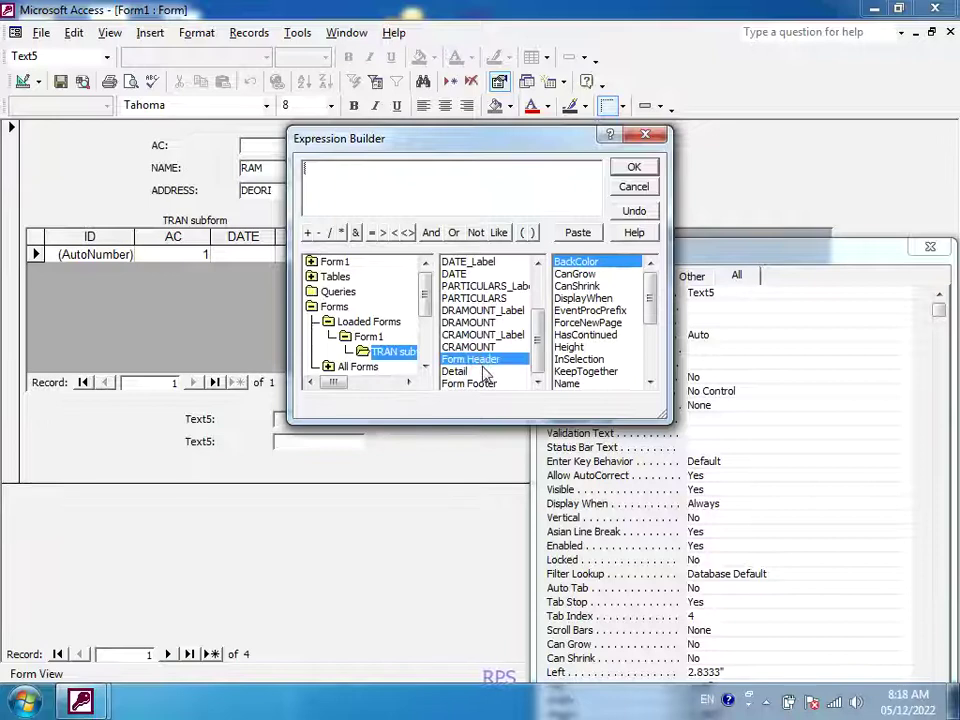
pyautogui.moveTo(651, 299); pyautogui.dragTo(656, 349)
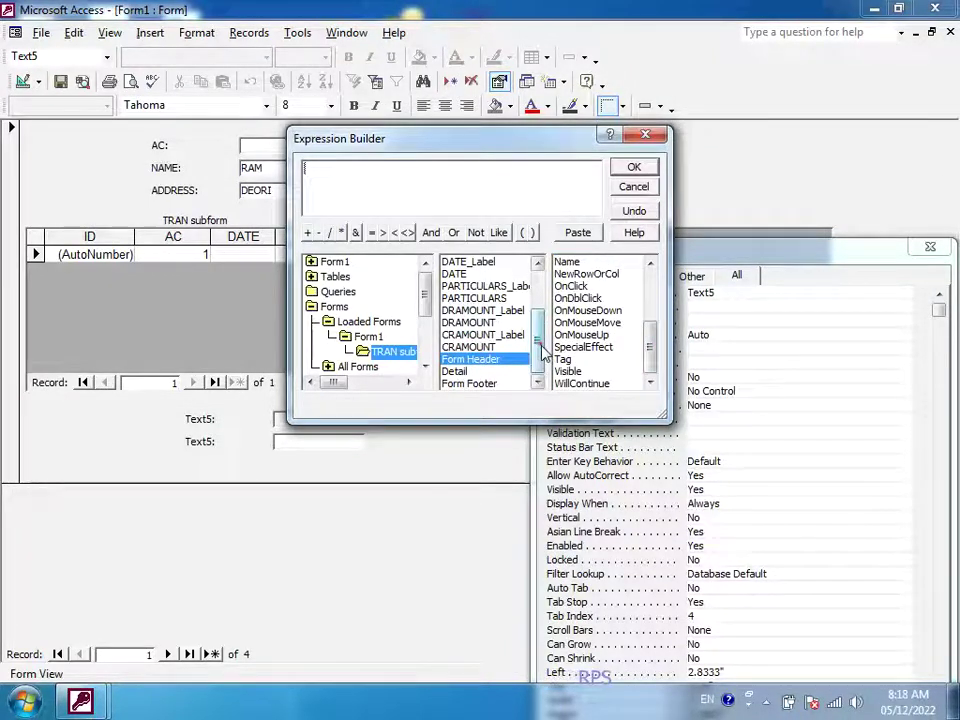
pyautogui.click(488, 384)
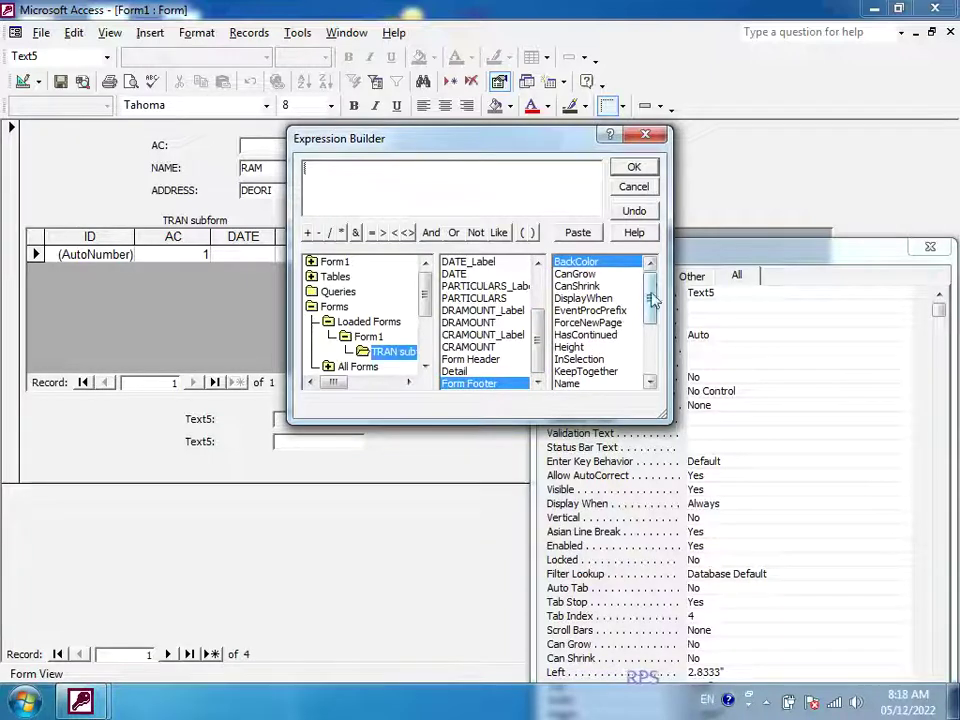
pyautogui.moveTo(651, 280); pyautogui.dragTo(657, 352)
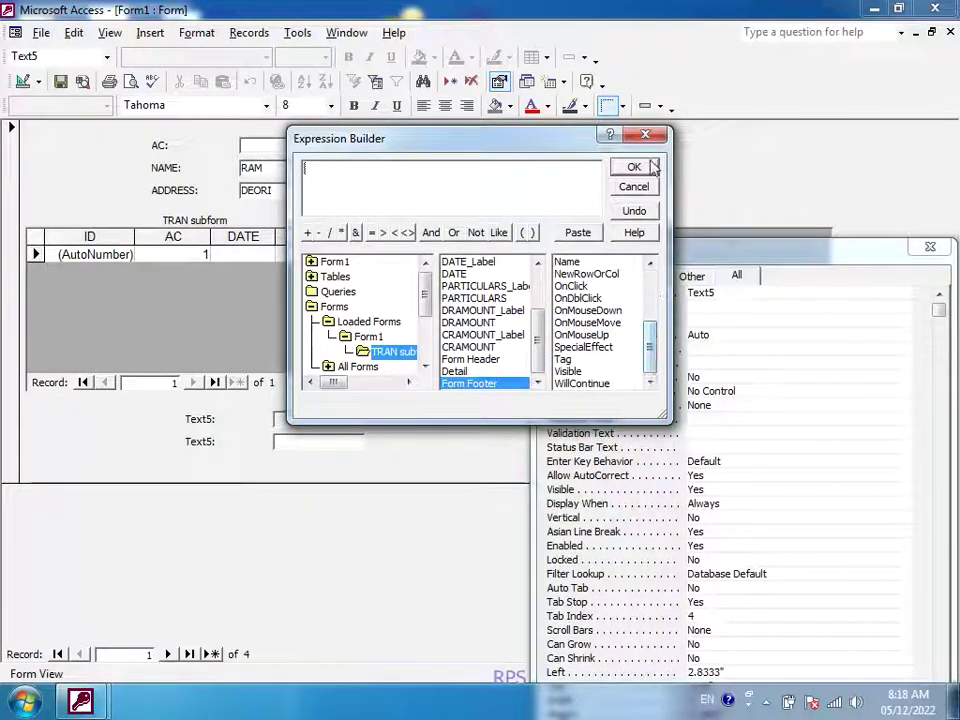
pyautogui.click(634, 187)
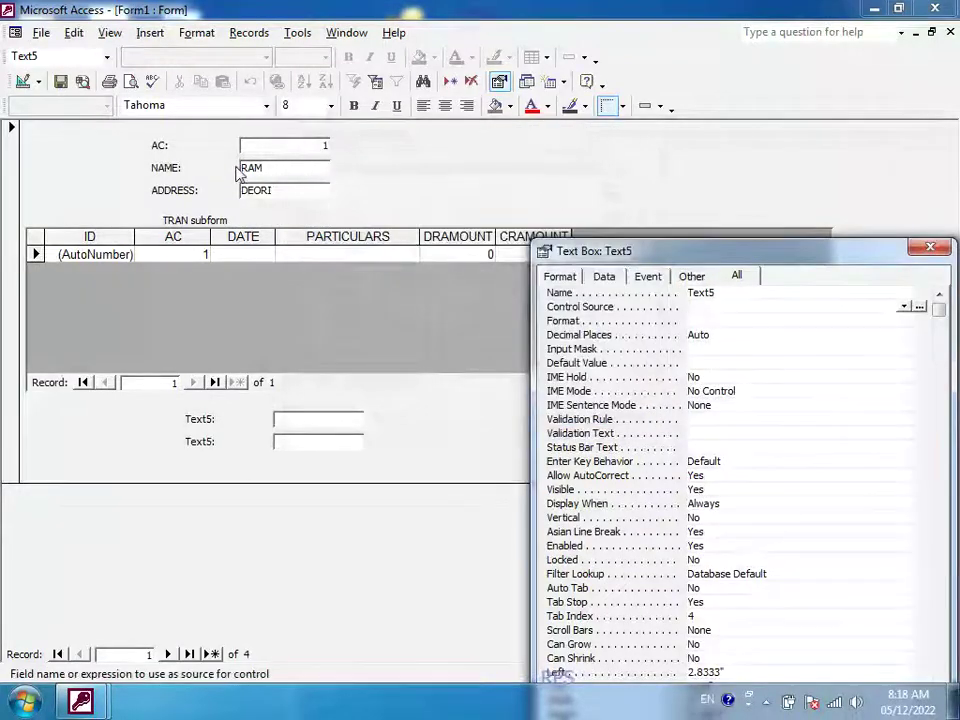
# Step: Return to Design View and move the two total text boxes from the subform's Form Footer into its Detail section beside CRAMOUNT
pyautogui.click(22, 81)
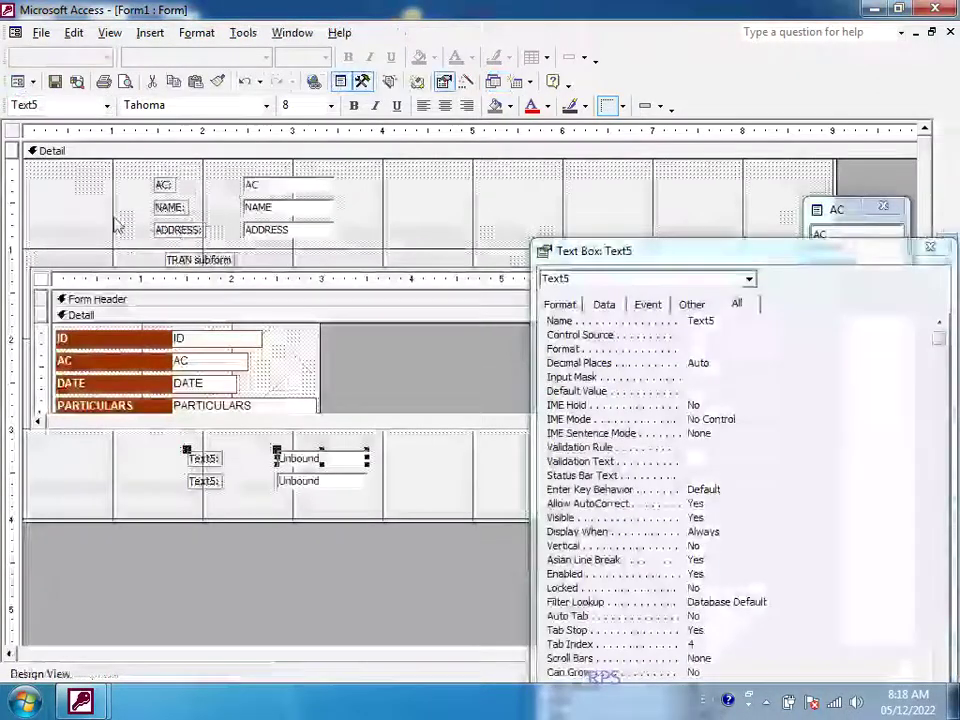
pyautogui.click(227, 339)
pyautogui.scroll(-2, 293, 332)
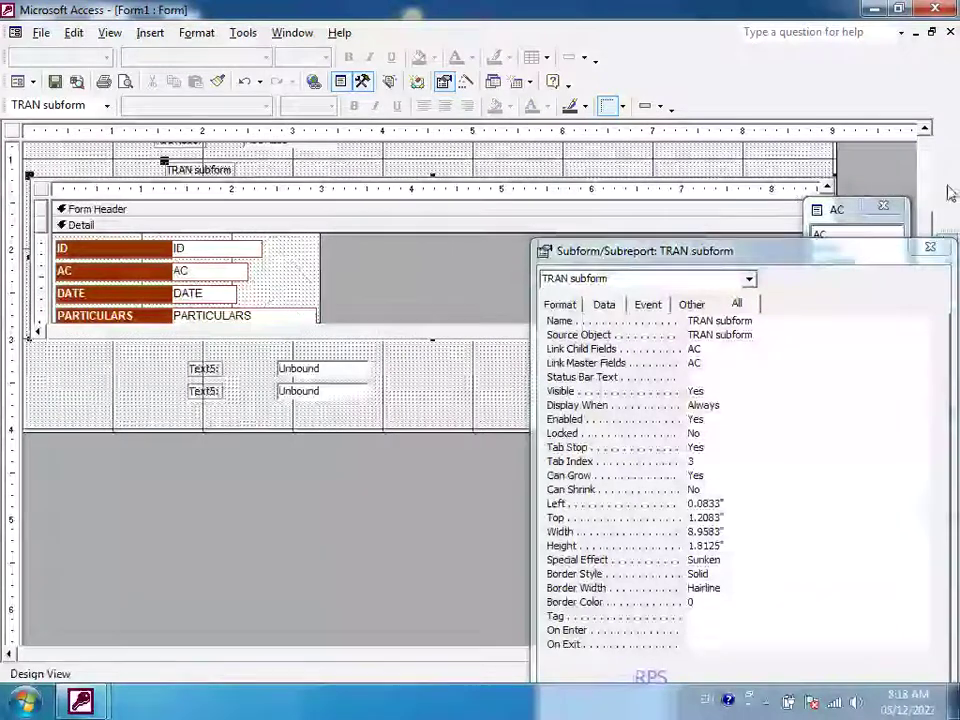
pyautogui.moveTo(928, 251); pyautogui.dragTo(932, 256)
pyautogui.click(932, 254)
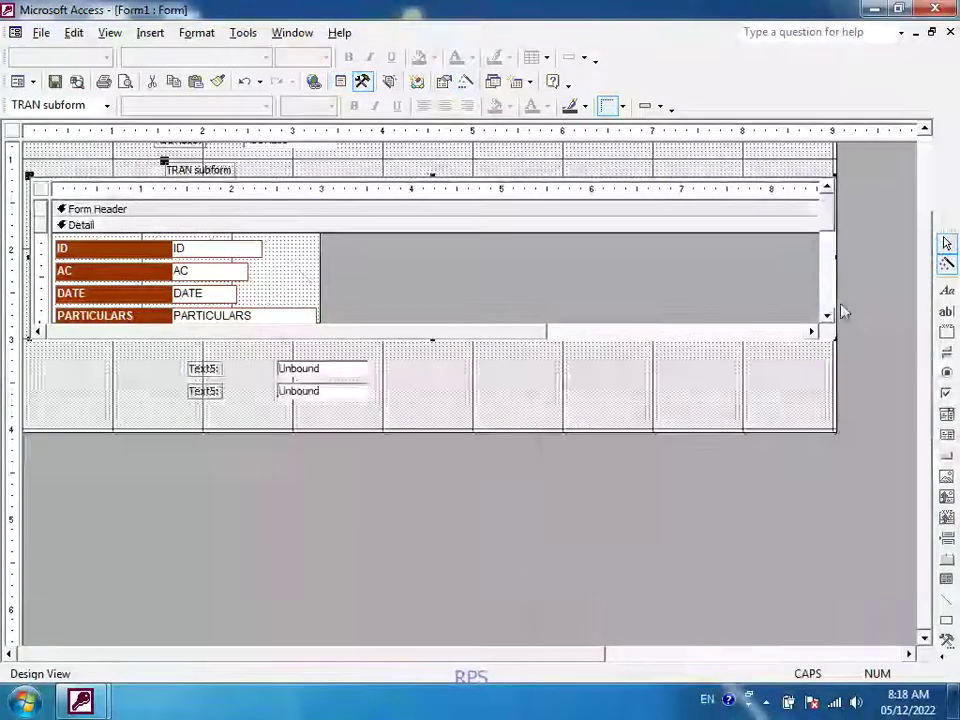
pyautogui.scroll(-3, 829, 315)
pyautogui.click(829, 315)
pyautogui.moveTo(336, 274); pyautogui.dragTo(430, 206)
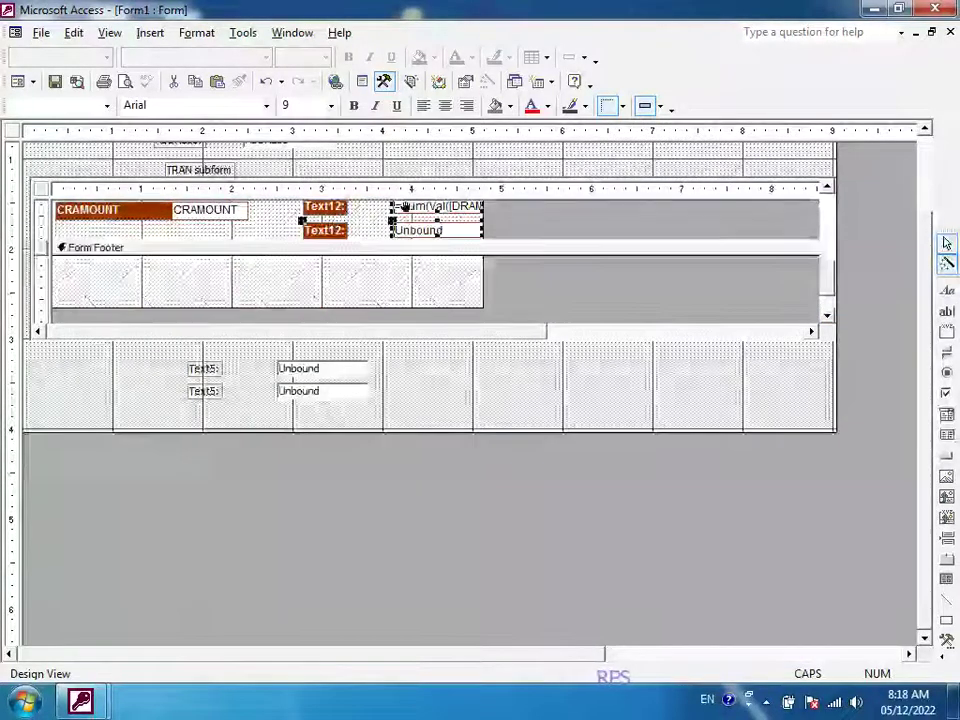
# Step: Preview the form with the relocated total boxes in the subform and return to Design View
pyautogui.click(32, 82)
pyautogui.click(58, 122)
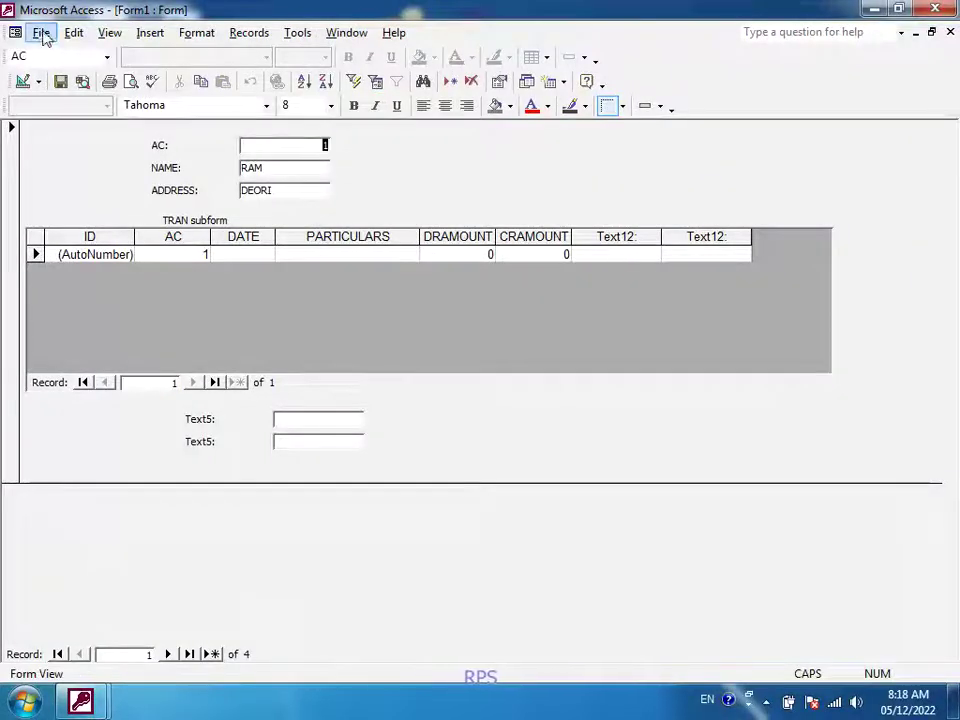
pyautogui.click(22, 82)
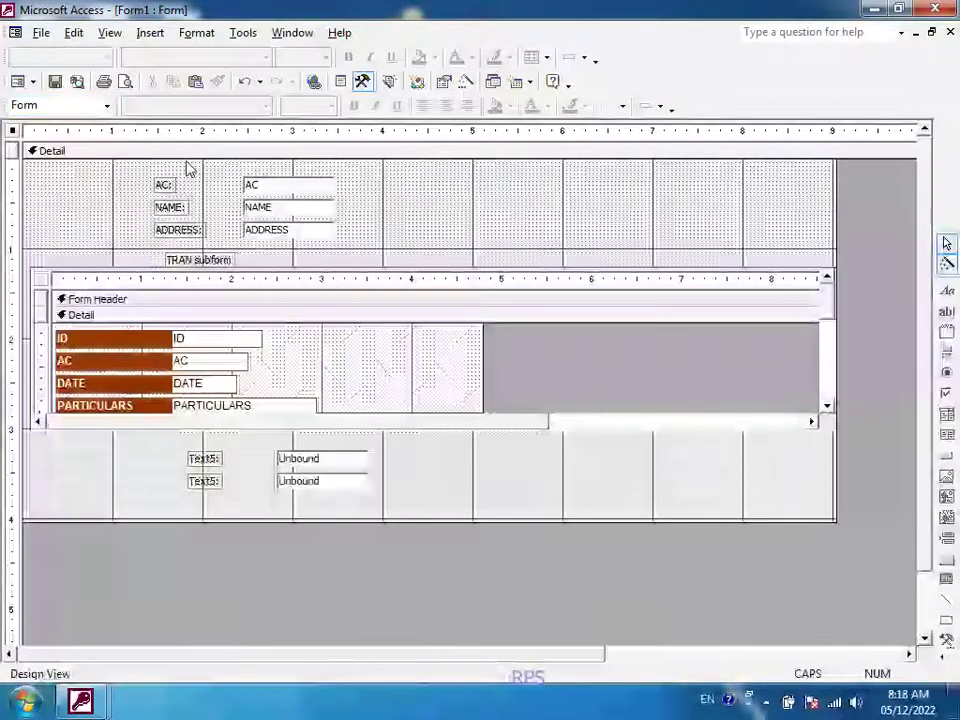
# Step: In Form View, open the Expression Builder for the Control Source of the main form's first total text box and expand Form1's TRAN subform
pyautogui.click(443, 81)
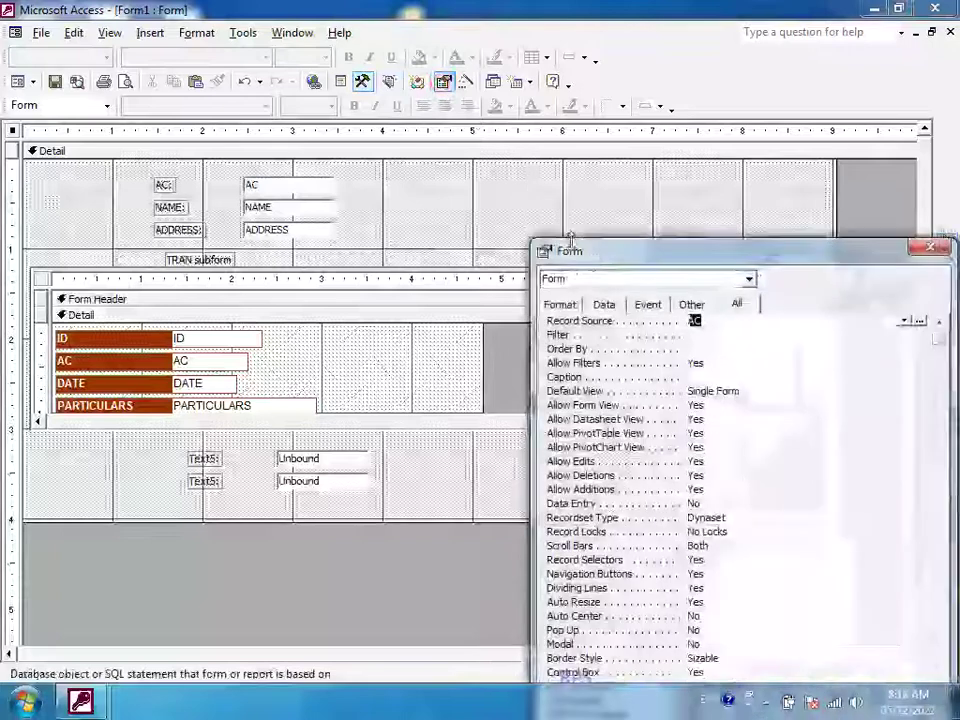
pyautogui.click(22, 82)
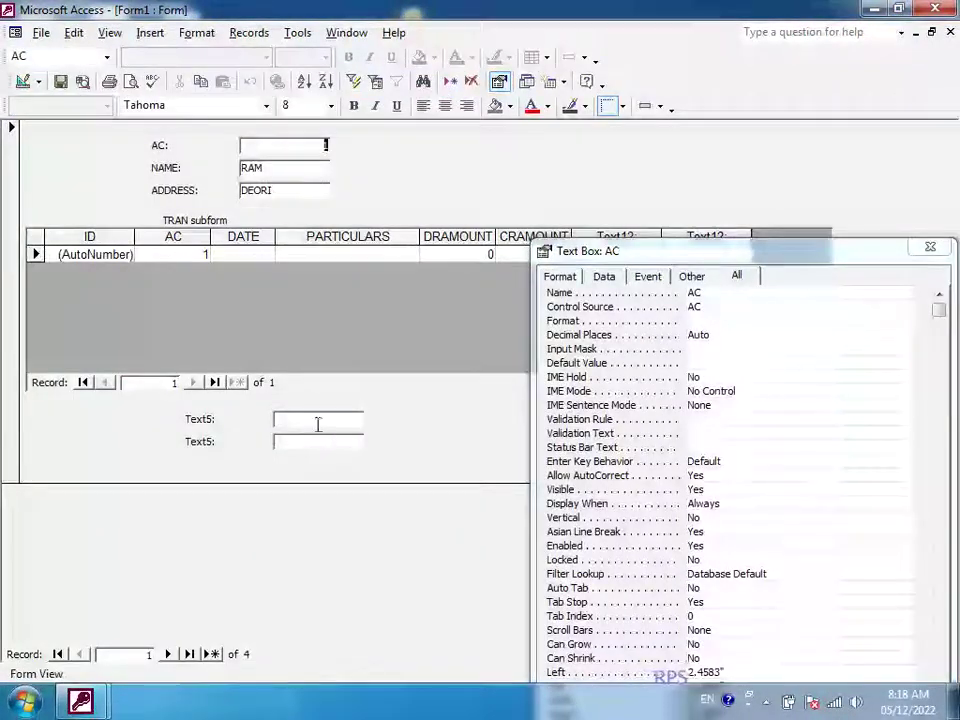
pyautogui.click(318, 424)
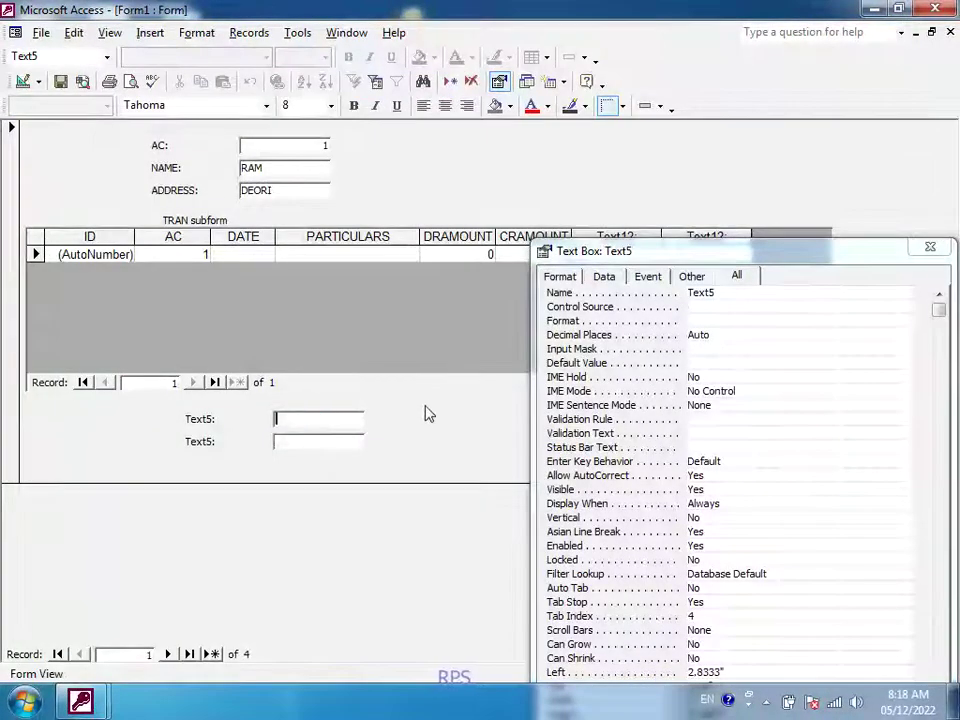
pyautogui.click(927, 308)
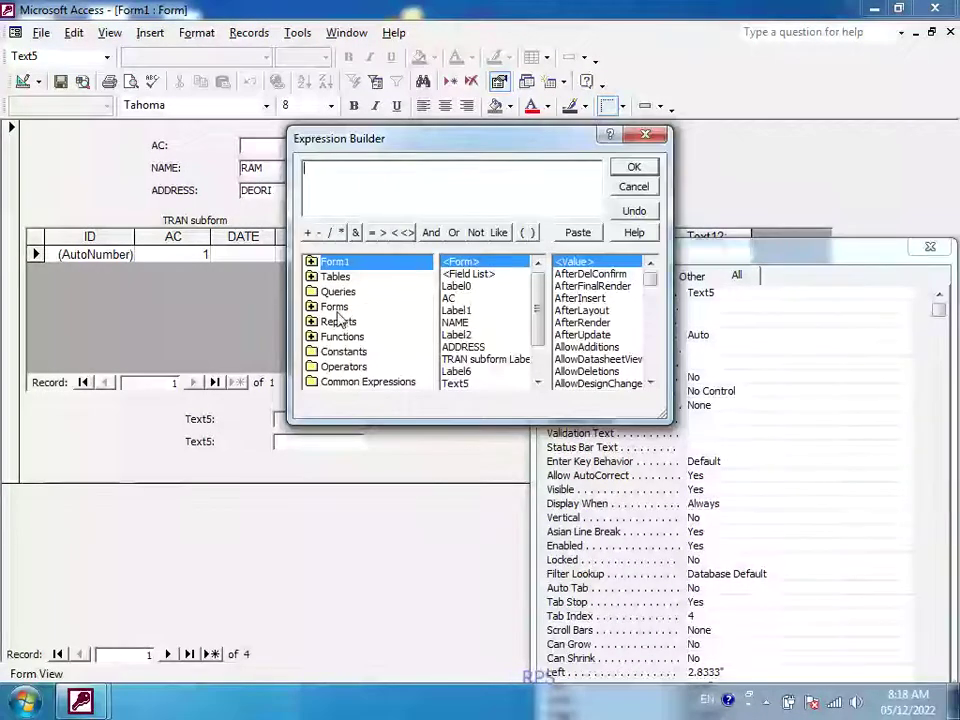
pyautogui.click(335, 308)
pyautogui.doubleClick(335, 308)
pyautogui.doubleClick(373, 321)
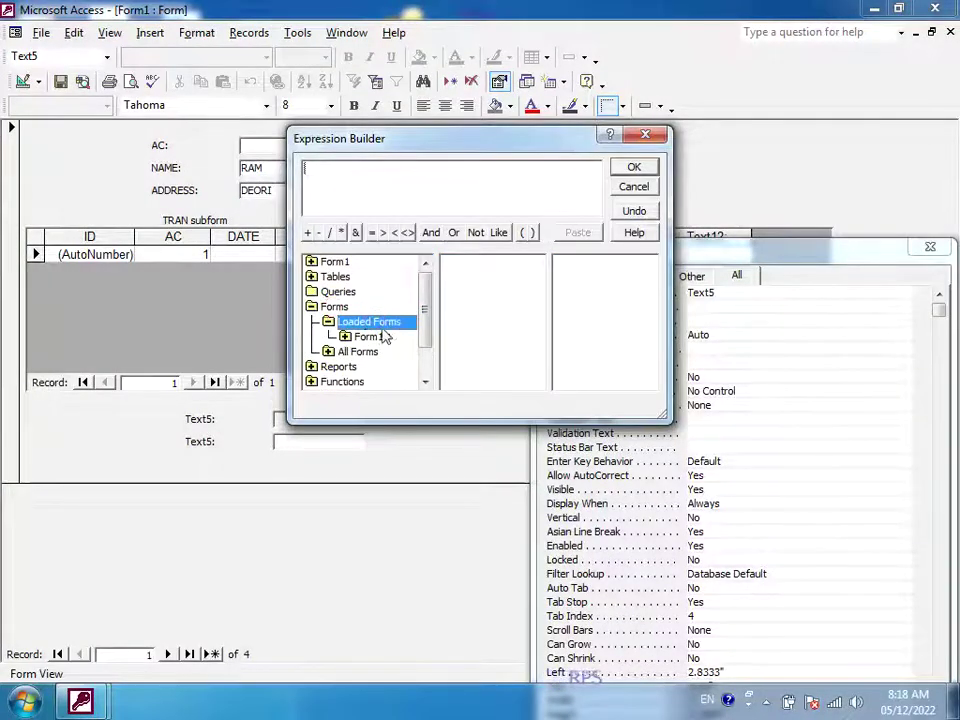
pyautogui.doubleClick(367, 337)
pyautogui.click(392, 351)
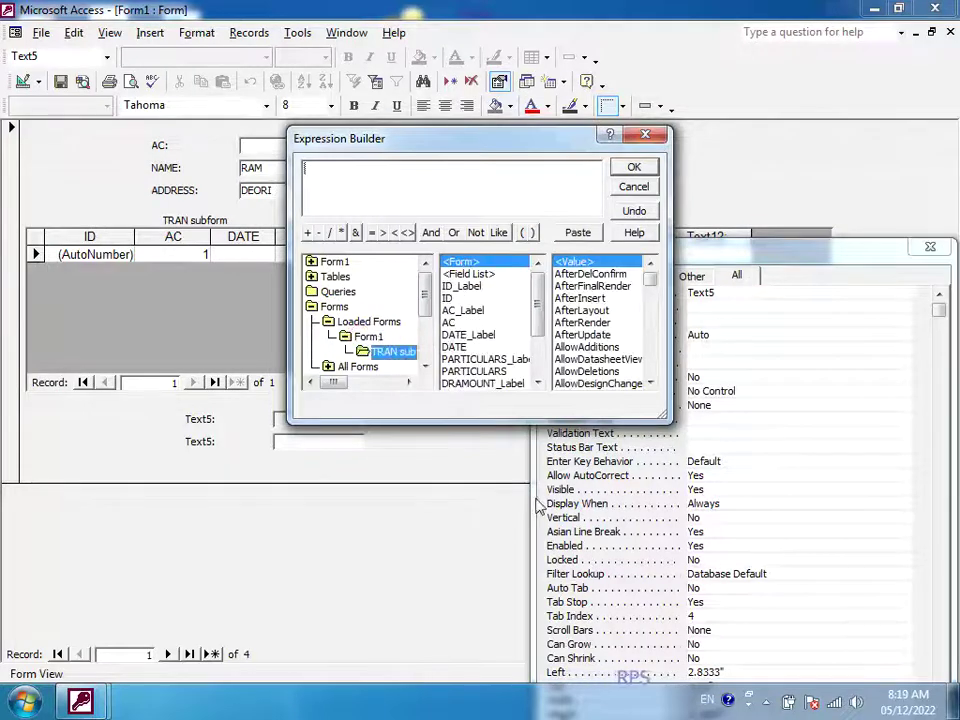
# Step: Look through the TRAN subform's controls in the Expression Builder for the debit and credit total boxes
pyautogui.scroll(-3, 540, 313)
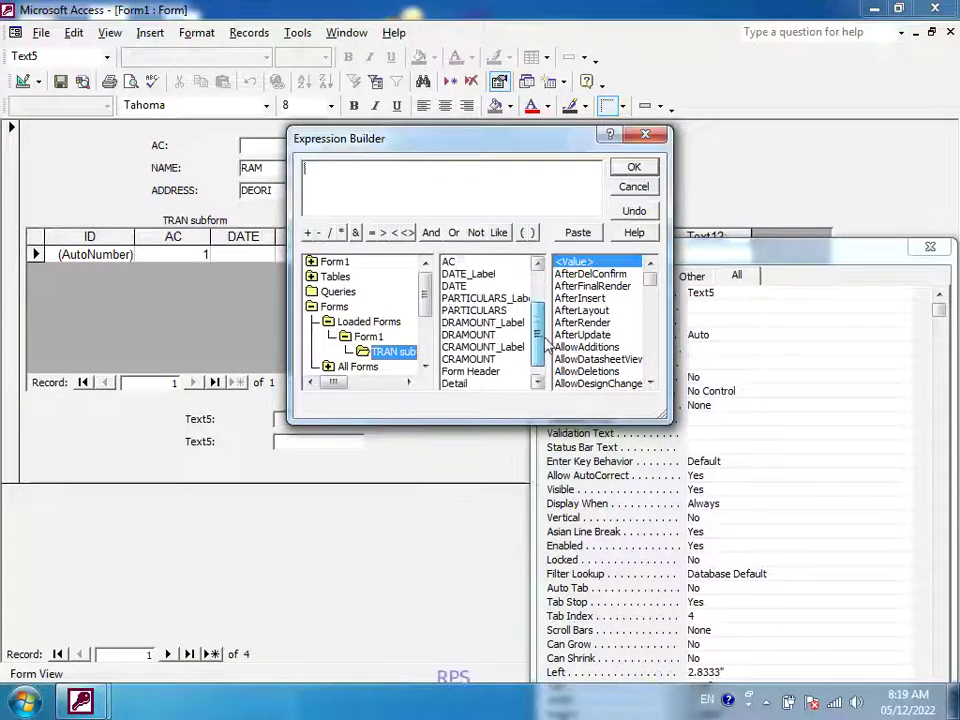
pyautogui.scroll(3, 540, 313)
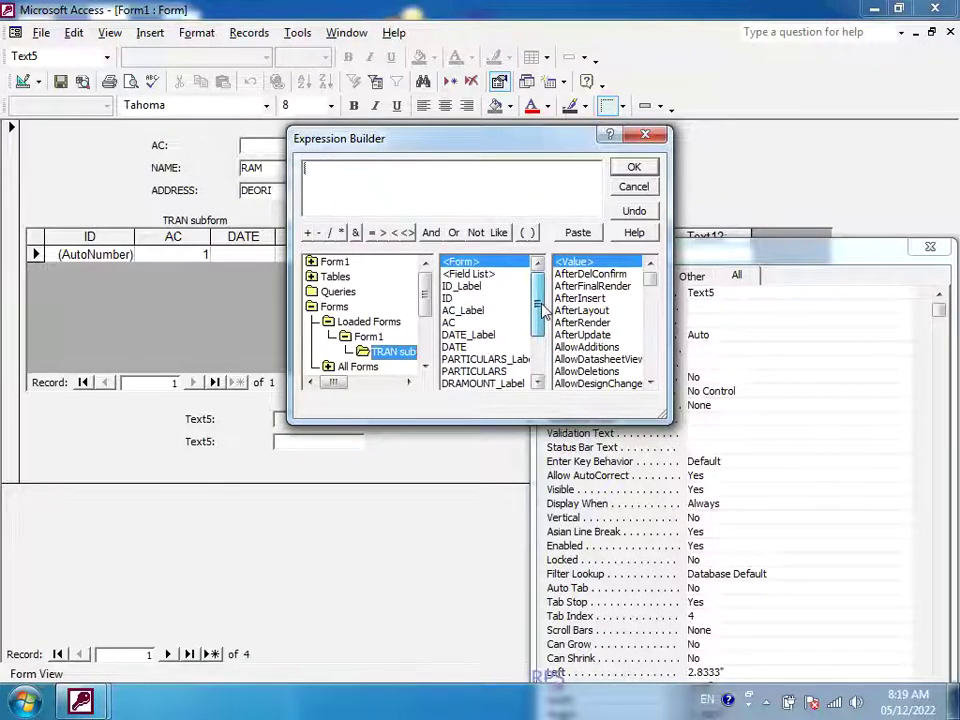
pyautogui.scroll(-2, 540, 320)
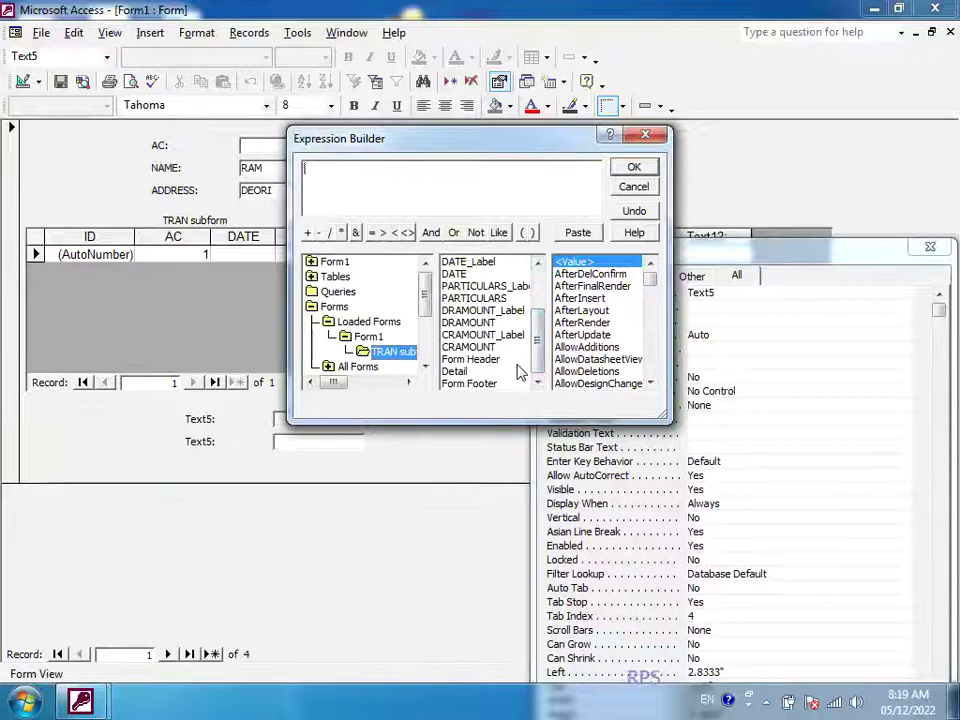
pyautogui.click(380, 354)
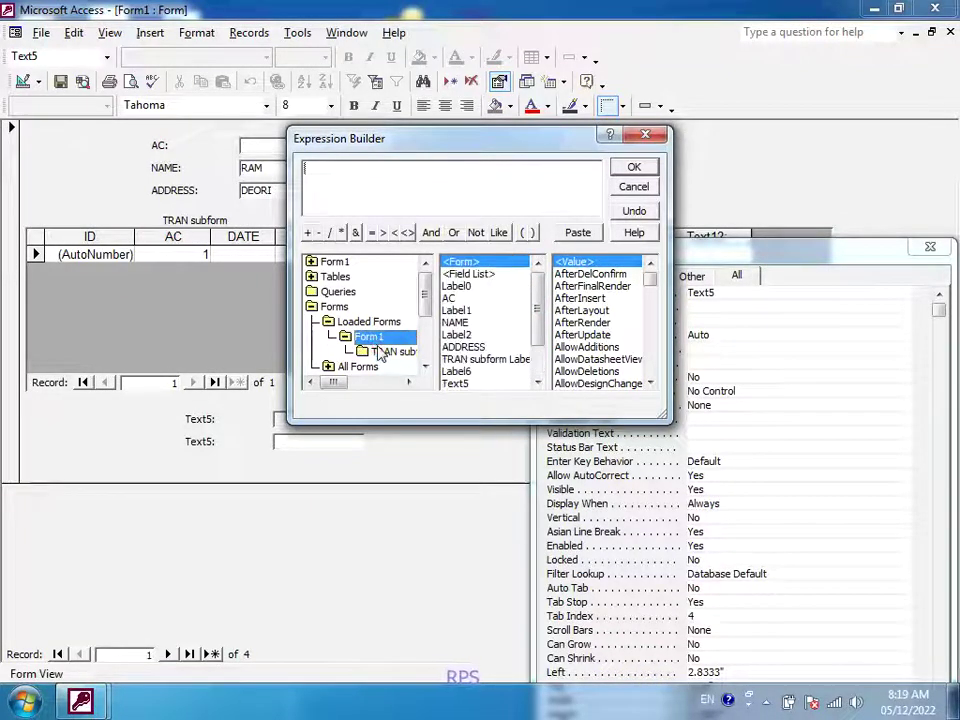
pyautogui.scroll(-2, 536, 378)
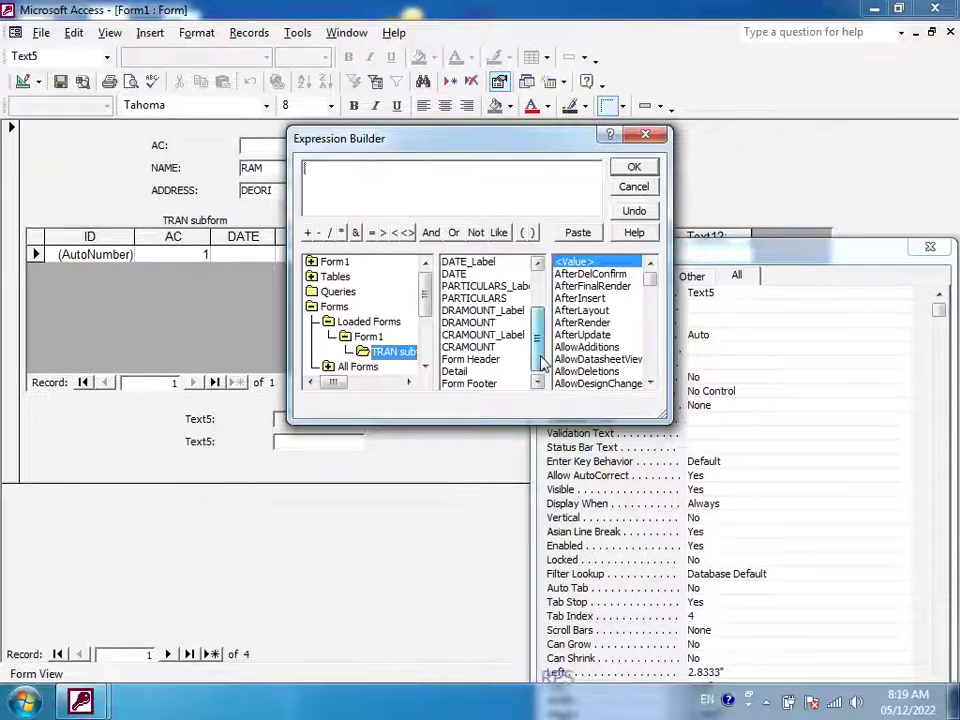
pyautogui.moveTo(543, 363); pyautogui.dragTo(546, 318)
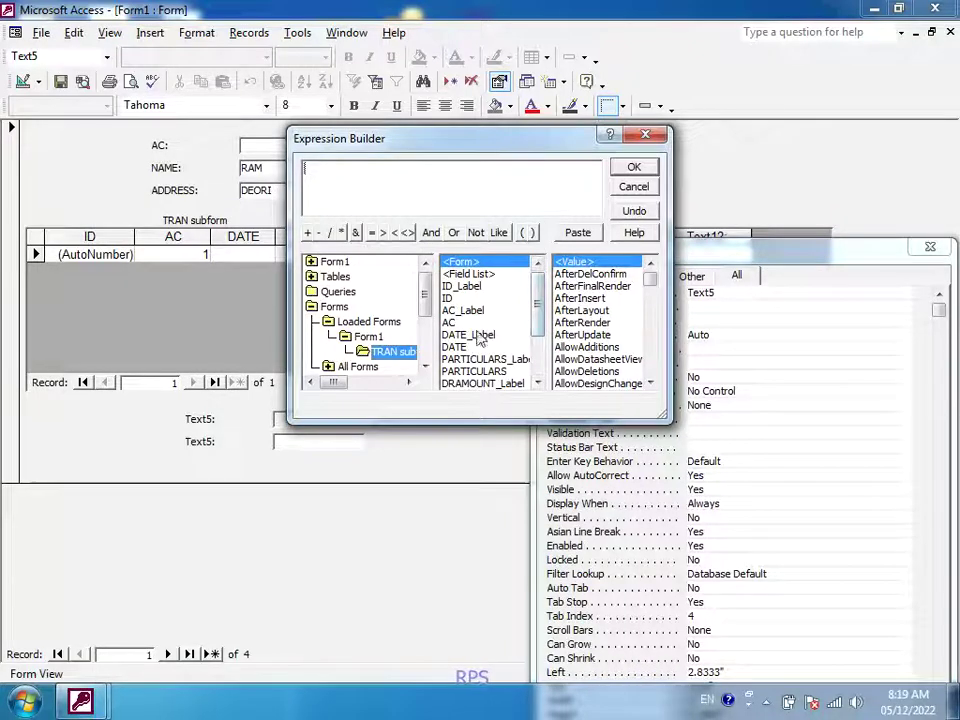
# Step: Compare the controls offered for Form1 with those of its TRAN subform, and cancel the Expression Builder
pyautogui.click(368, 337)
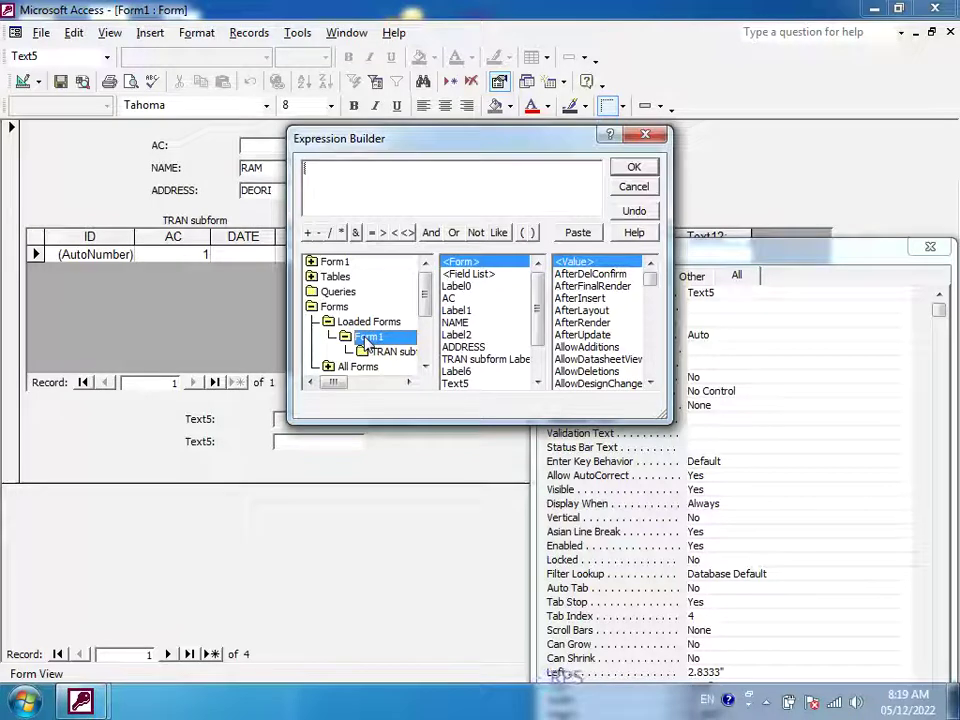
pyautogui.click(378, 351)
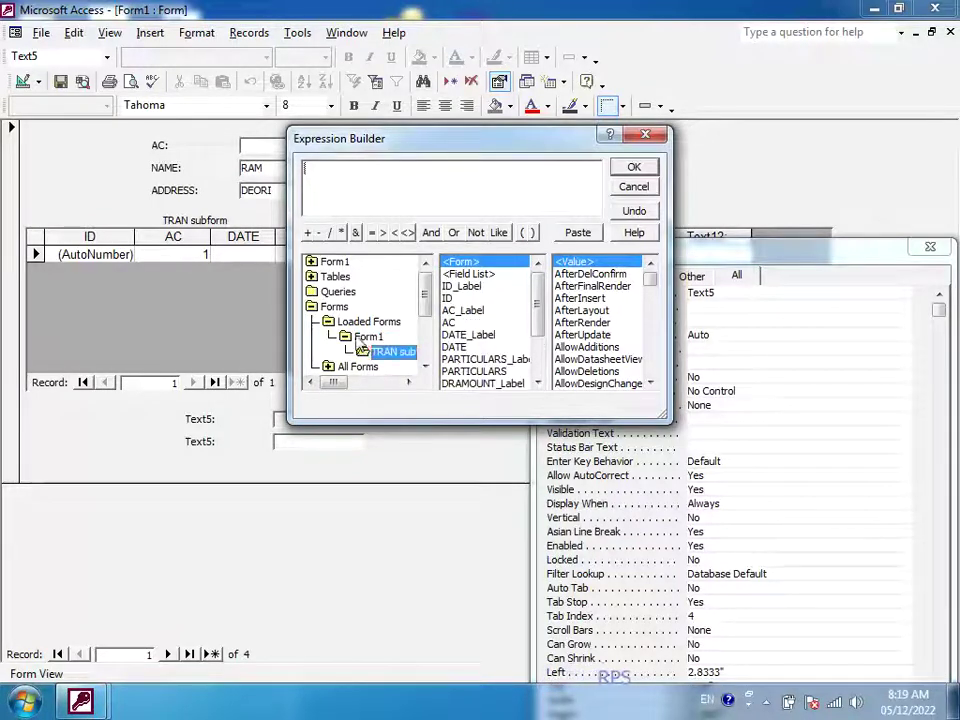
pyautogui.doubleClick(360, 338)
pyautogui.moveTo(536, 320); pyautogui.dragTo(537, 350)
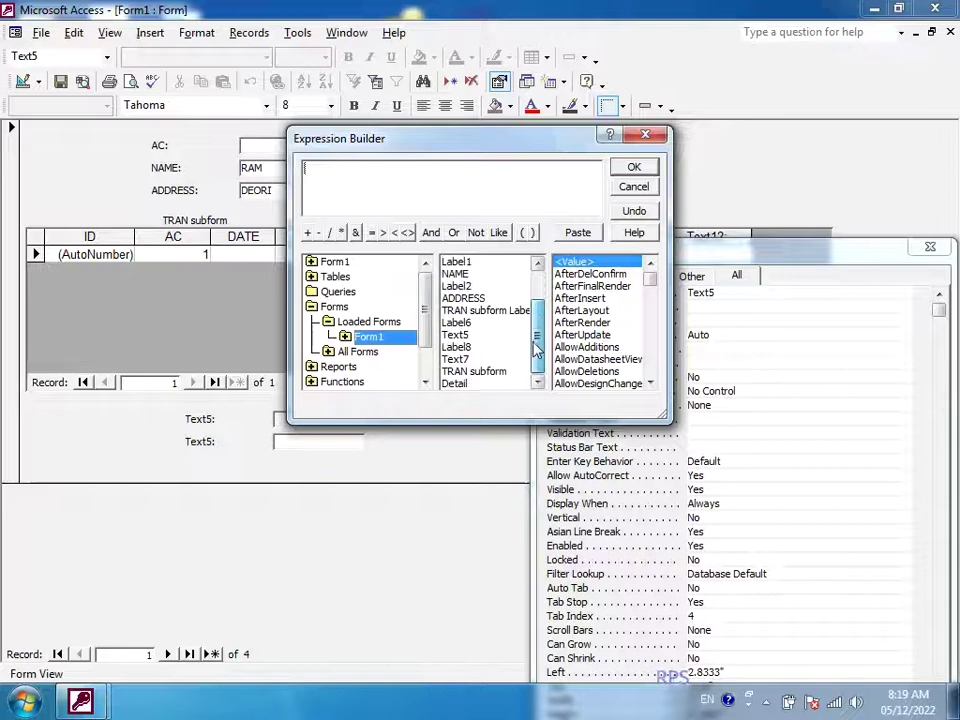
pyautogui.doubleClick(370, 338)
pyautogui.click(387, 352)
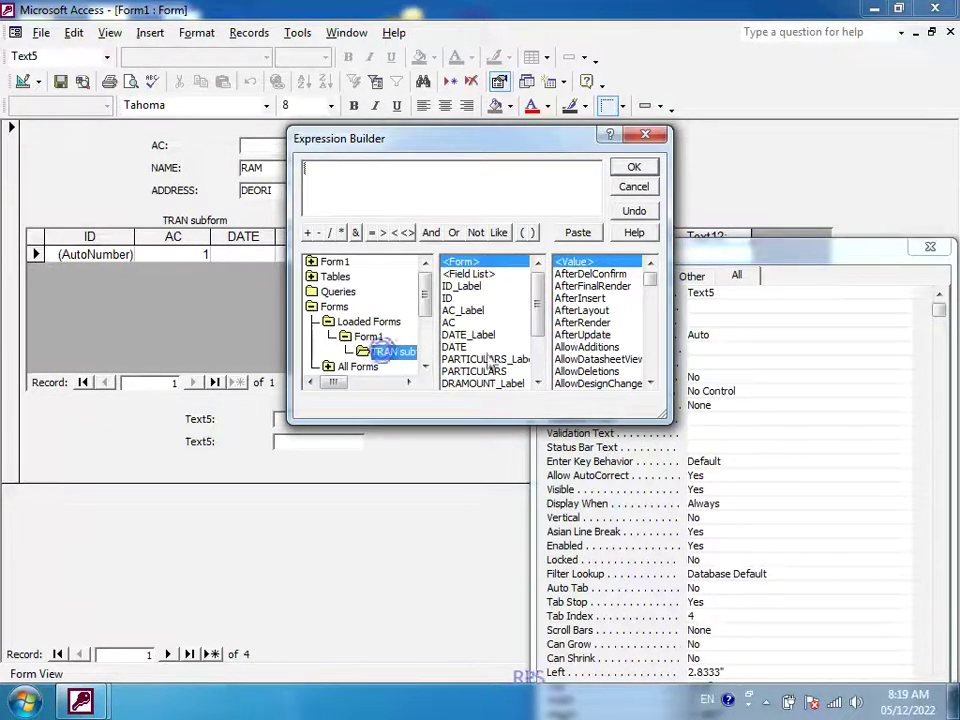
pyautogui.click(537, 325)
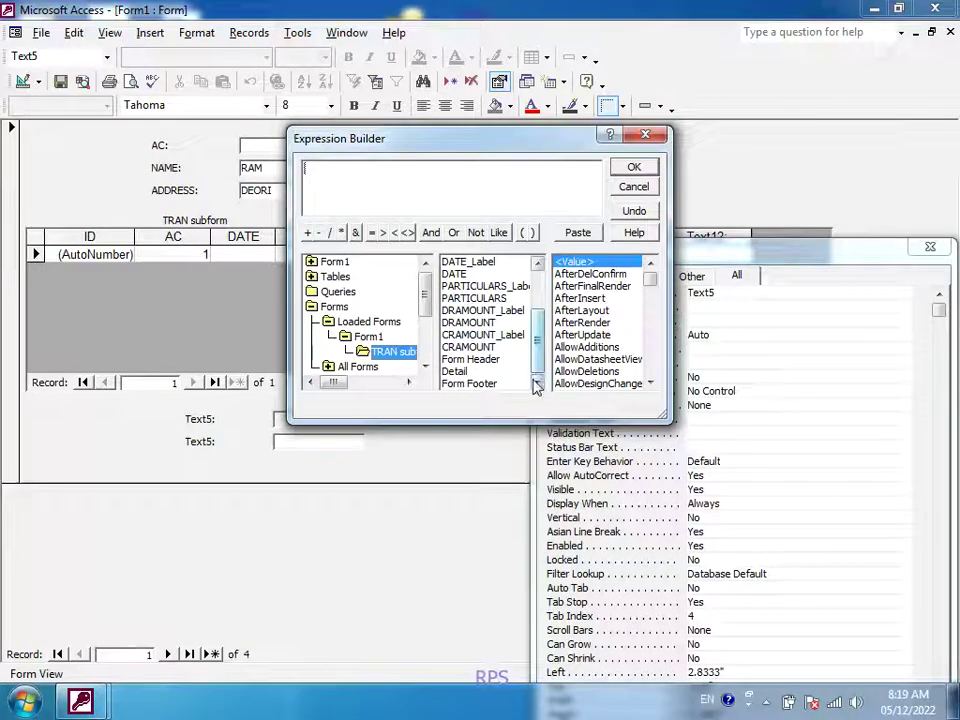
pyautogui.click(537, 263)
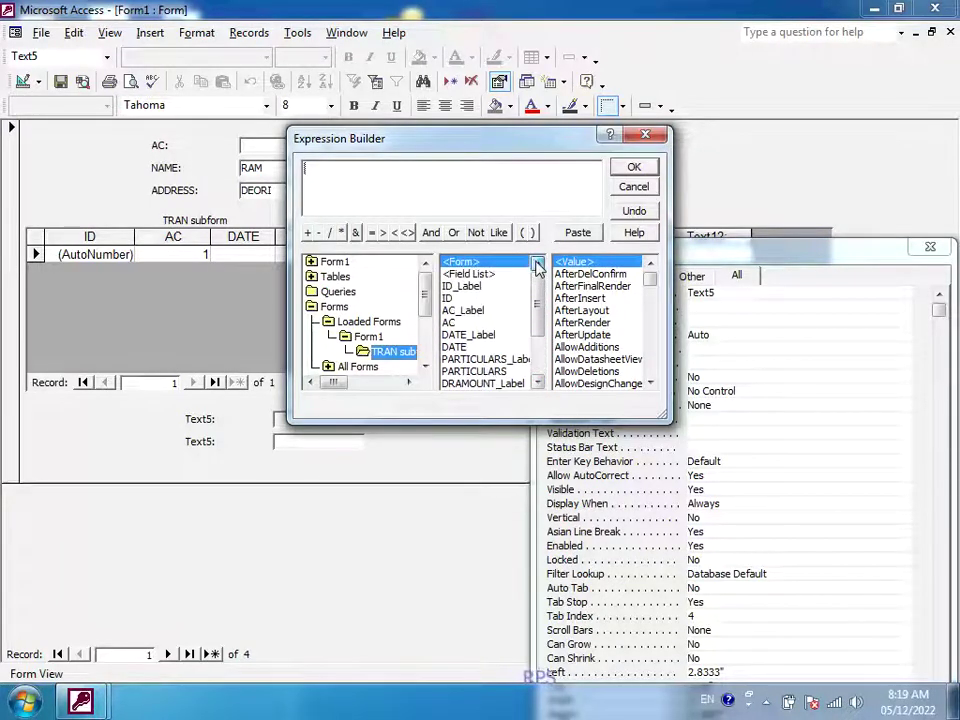
pyautogui.click(636, 188)
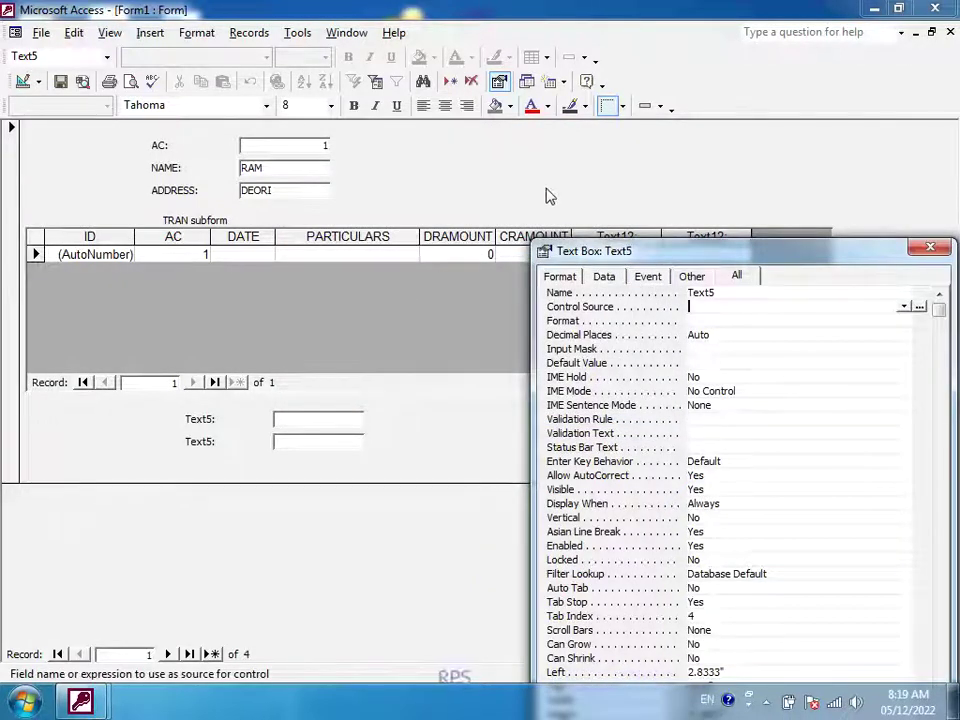
# Step: Refresh the form by switching views, recheck the TRAN subform's controls in the text box's Expression Builder, and close it without an expression
pyautogui.click(22, 82)
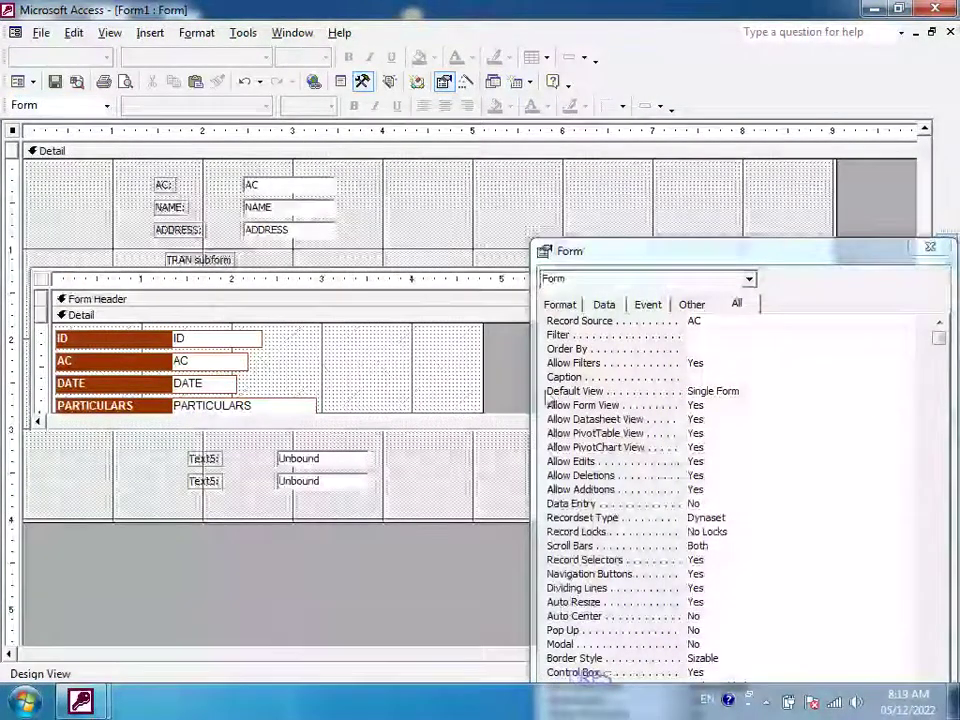
pyautogui.click(18, 82)
pyautogui.click(336, 420)
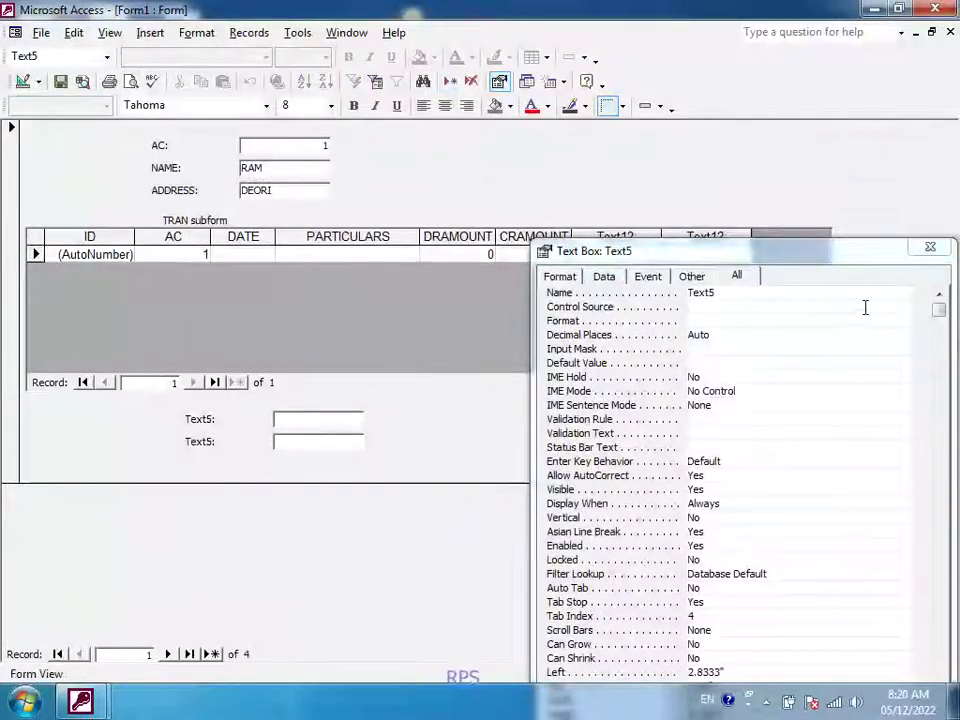
pyautogui.click(903, 307)
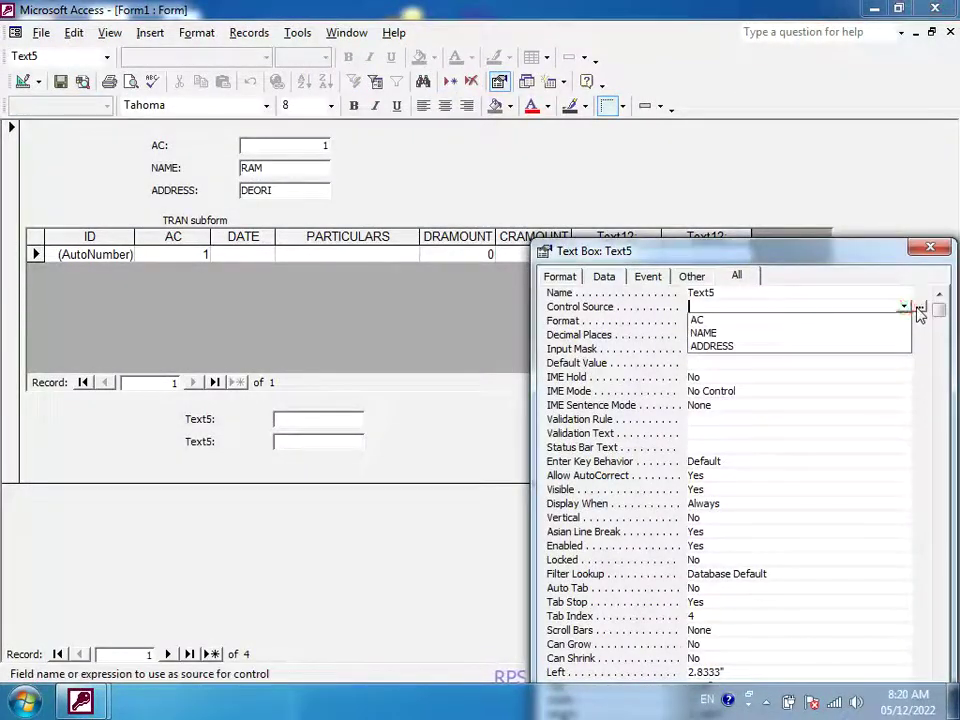
pyautogui.click(917, 307)
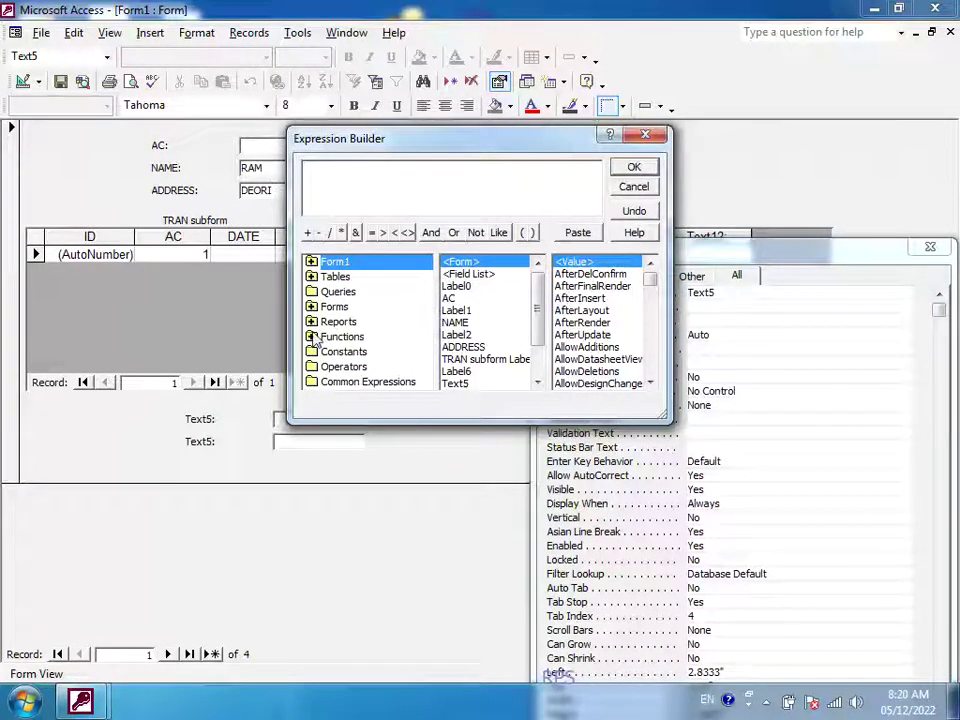
pyautogui.doubleClick(334, 306)
pyautogui.click(366, 321)
pyautogui.doubleClick(366, 321)
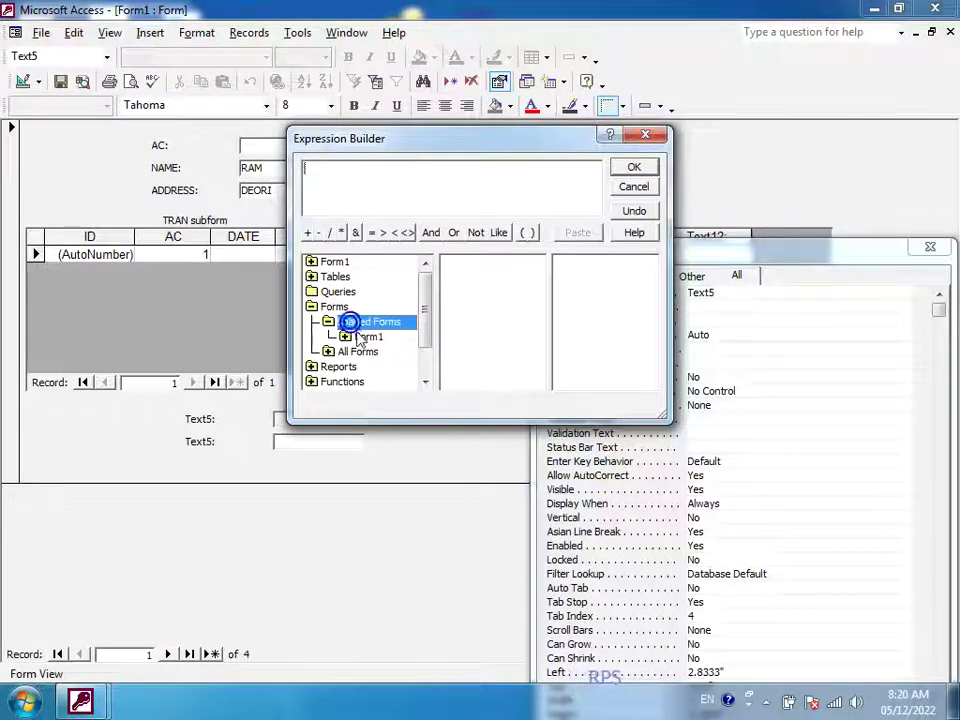
pyautogui.doubleClick(362, 337)
pyautogui.click(393, 352)
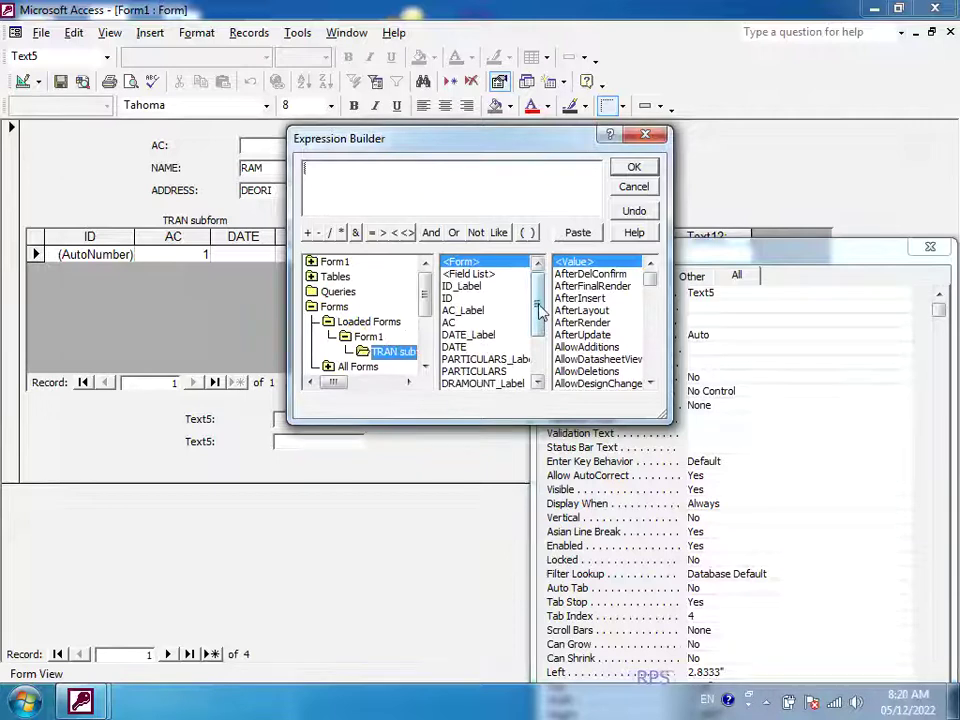
pyautogui.moveTo(540, 313); pyautogui.dragTo(540, 365)
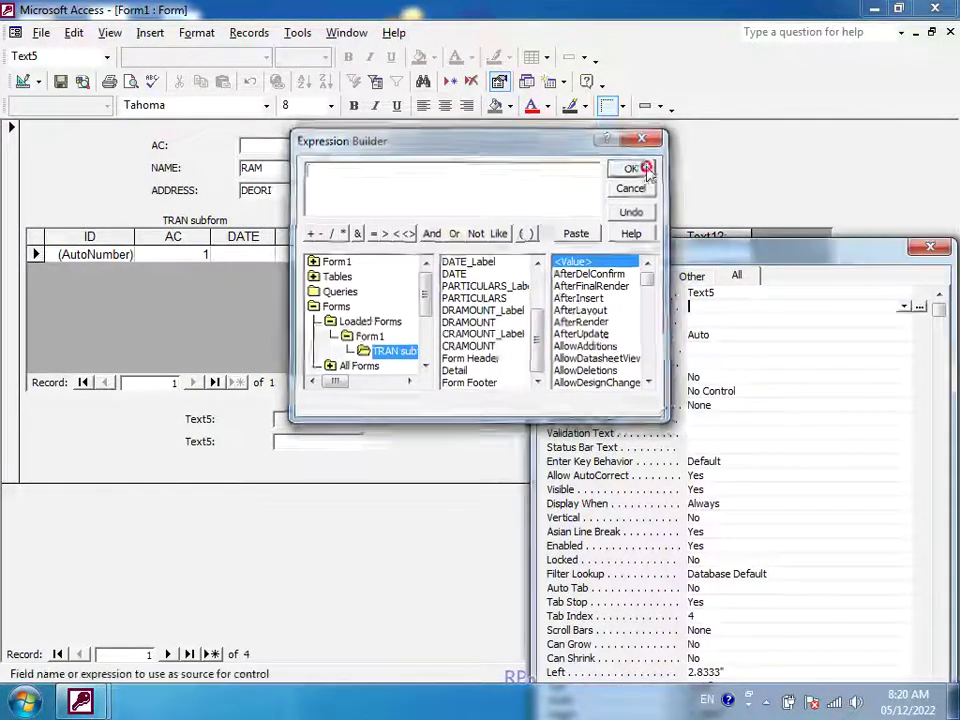
pyautogui.click(634, 166)
# Step: Return to Design View, saving the changes to the TRAN subform and the main form under the name Form1
pyautogui.click(22, 81)
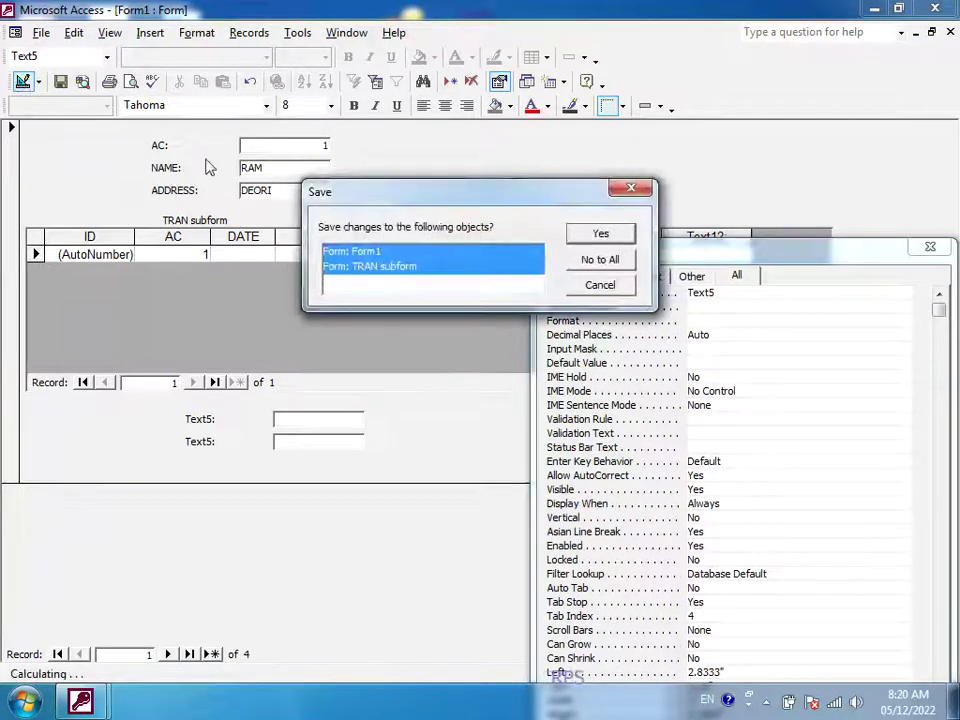
pyautogui.click(603, 235)
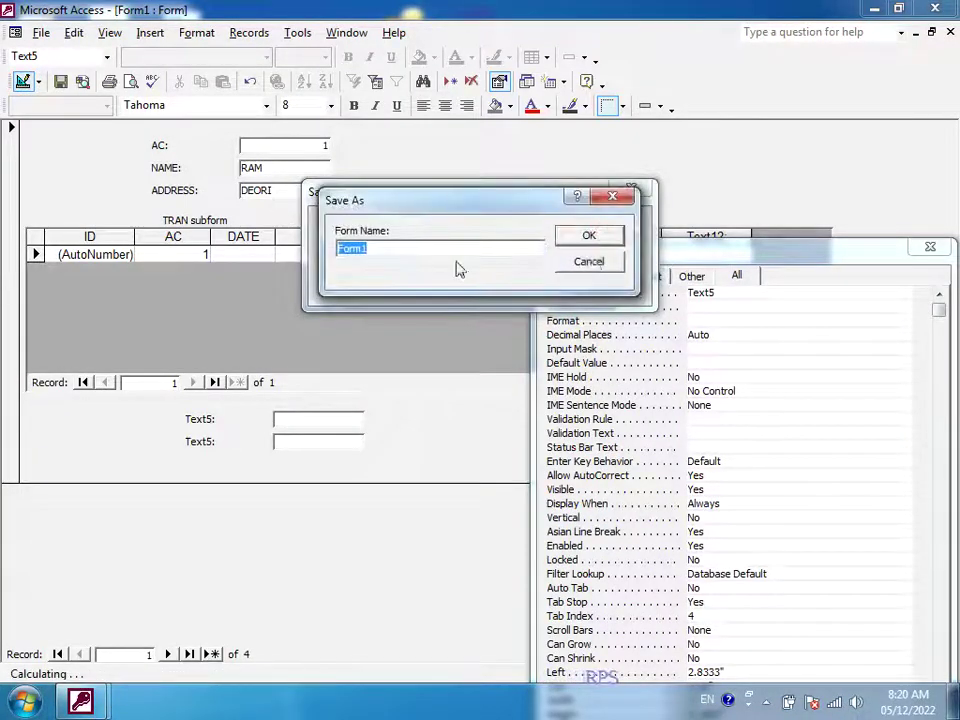
pyautogui.click(589, 237)
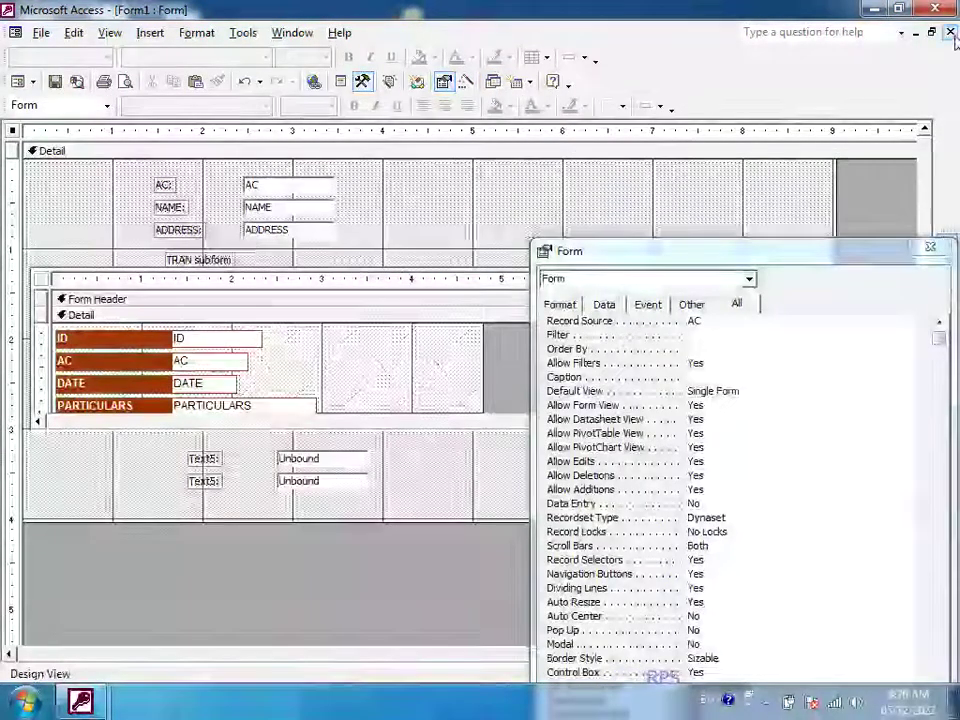
# Step: Close Form1 and reopen it in Design View from the database's list of forms
pyautogui.click(950, 32)
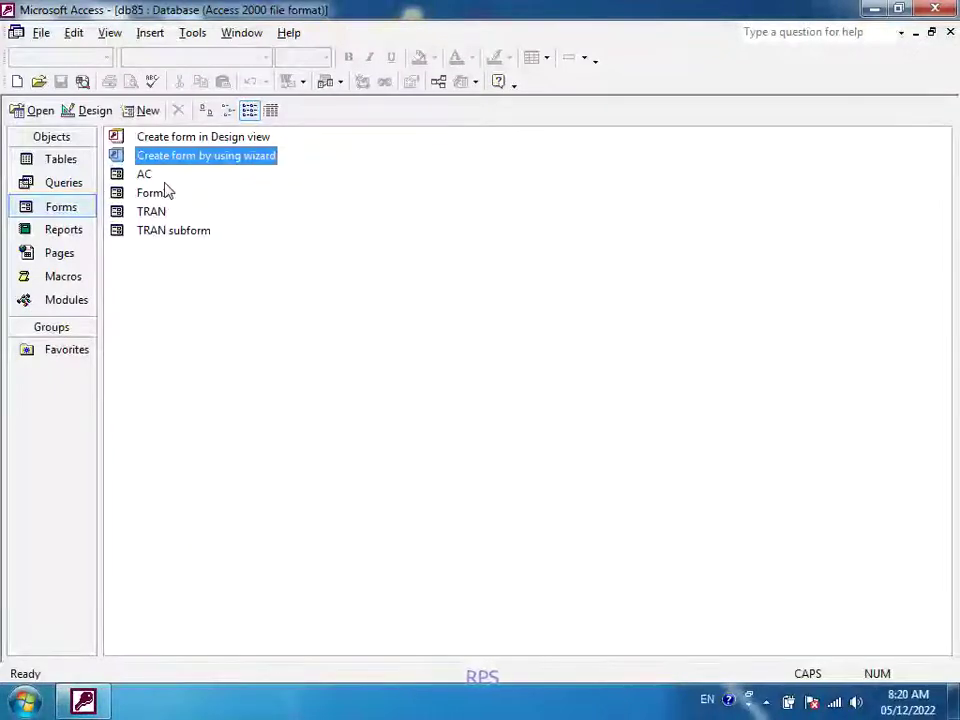
pyautogui.click(156, 193)
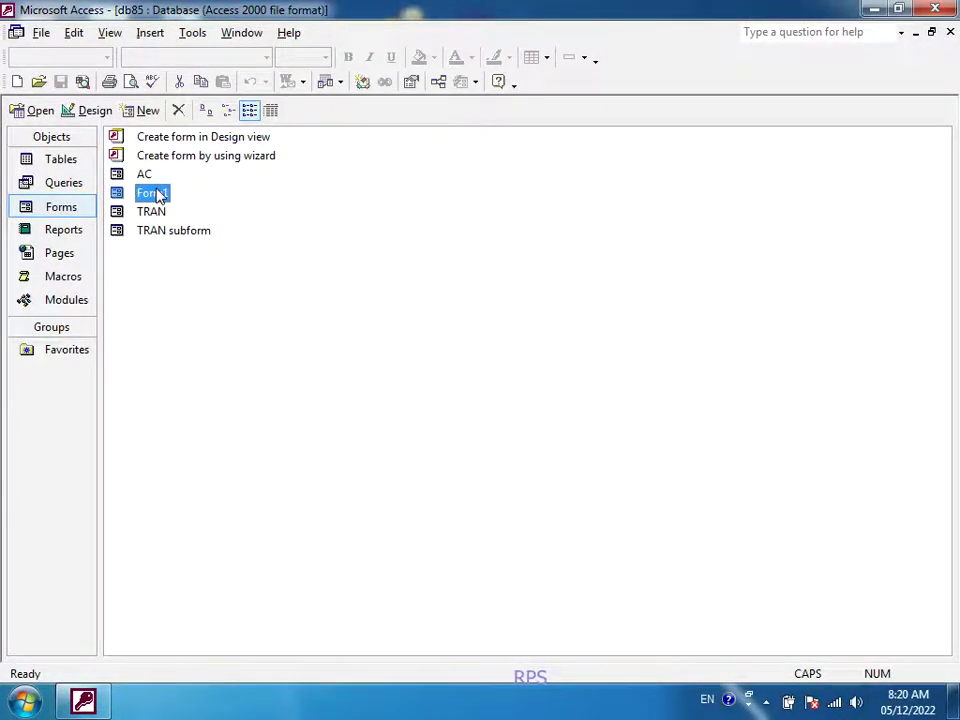
pyautogui.rightClick(156, 193)
pyautogui.click(212, 222)
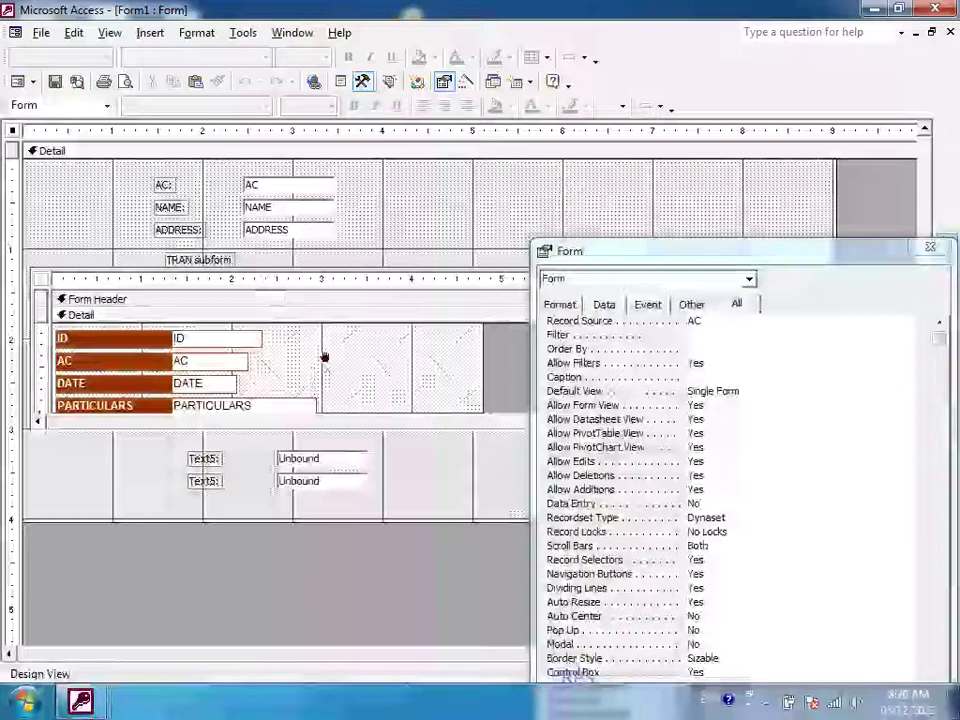
# Step: Inspect the names and control sources of the two calculated-total text boxes, DRA and CRA, inside the TRAN subform
pyautogui.click(324, 356)
pyautogui.click(930, 247)
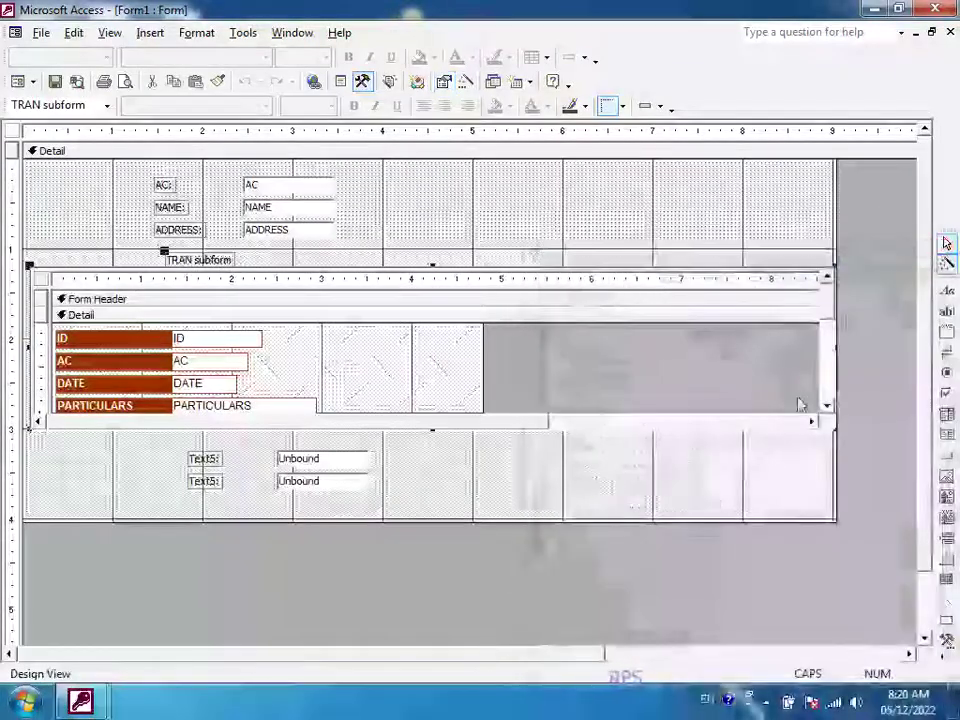
pyautogui.click(826, 405)
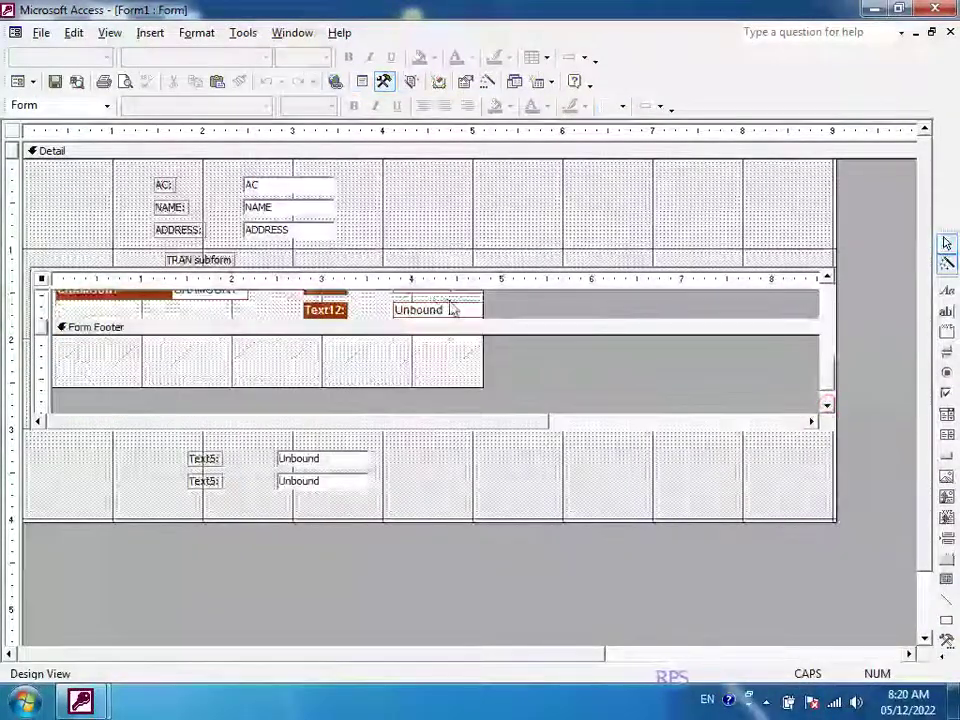
pyautogui.click(465, 308)
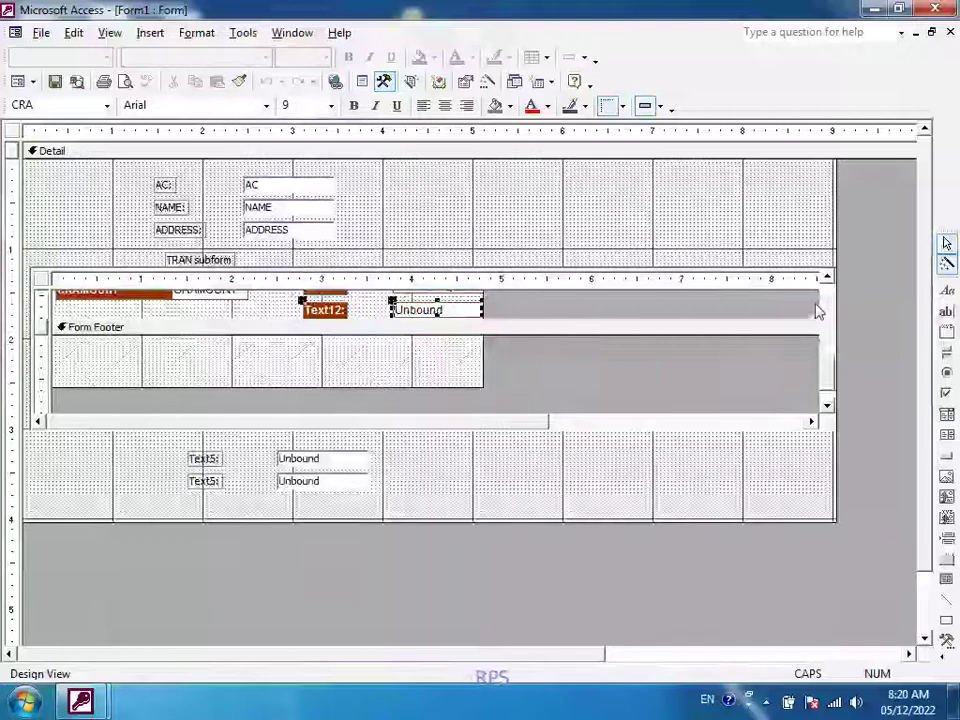
pyautogui.click(826, 277)
pyautogui.click(826, 277)
pyautogui.click(437, 366)
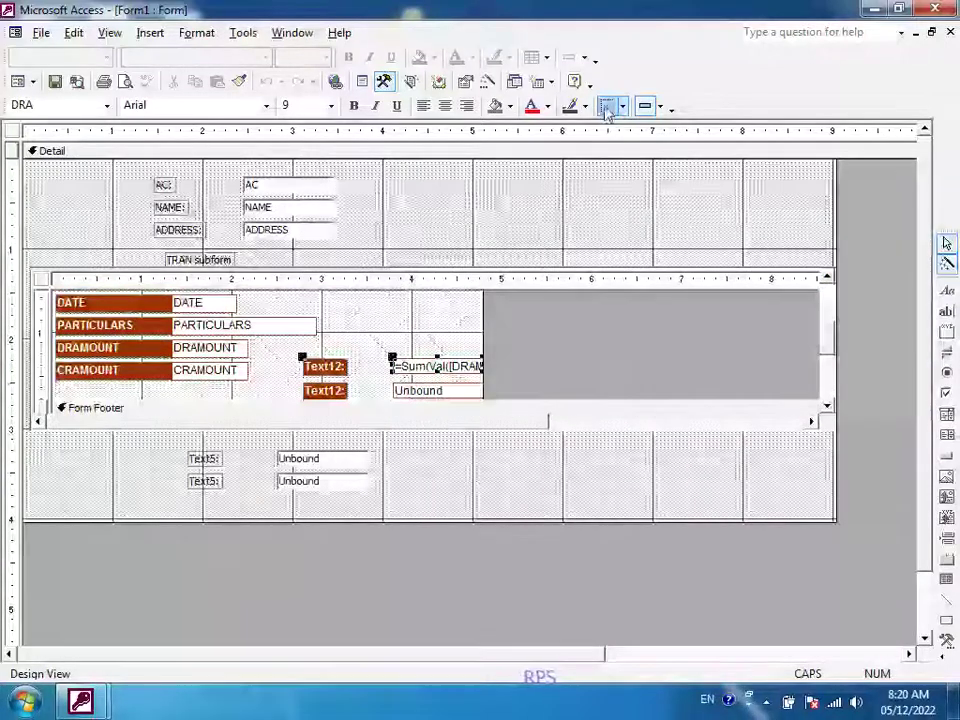
pyautogui.click(465, 81)
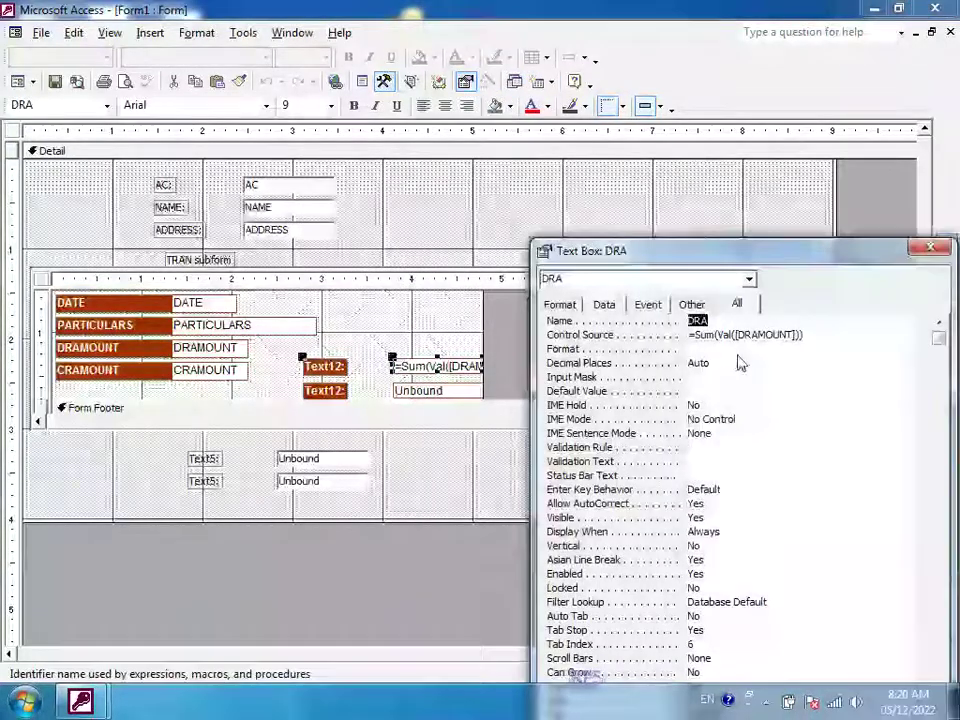
pyautogui.click(398, 390)
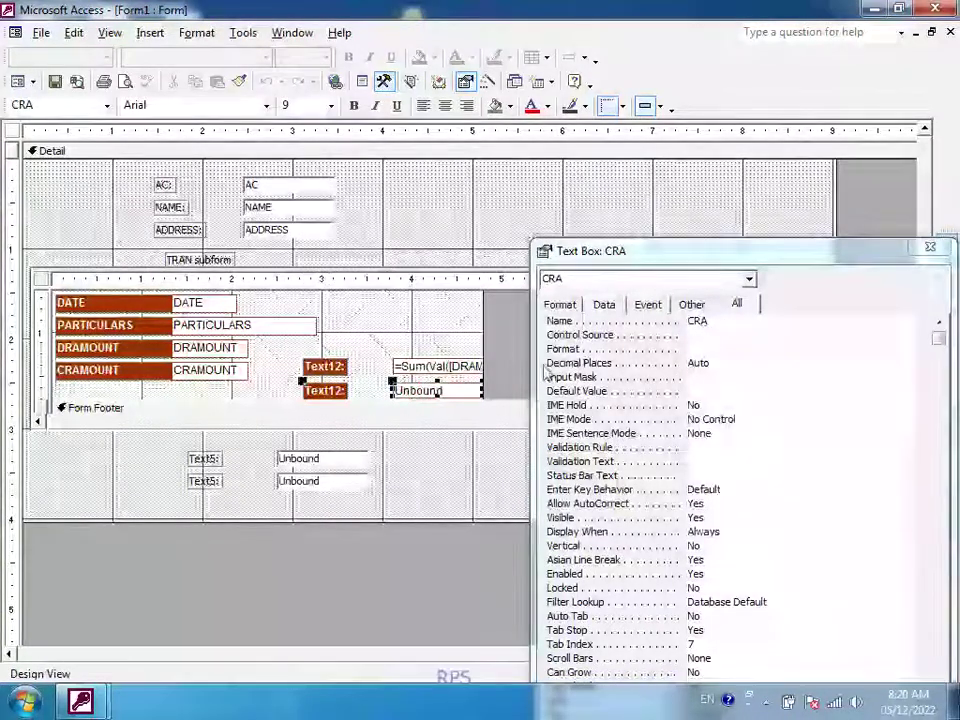
# Step: In Form View, examine the TRAN subform's controls in Text5's Expression Builder under the loaded Form1, and close it without an expression
pyautogui.click(18, 82)
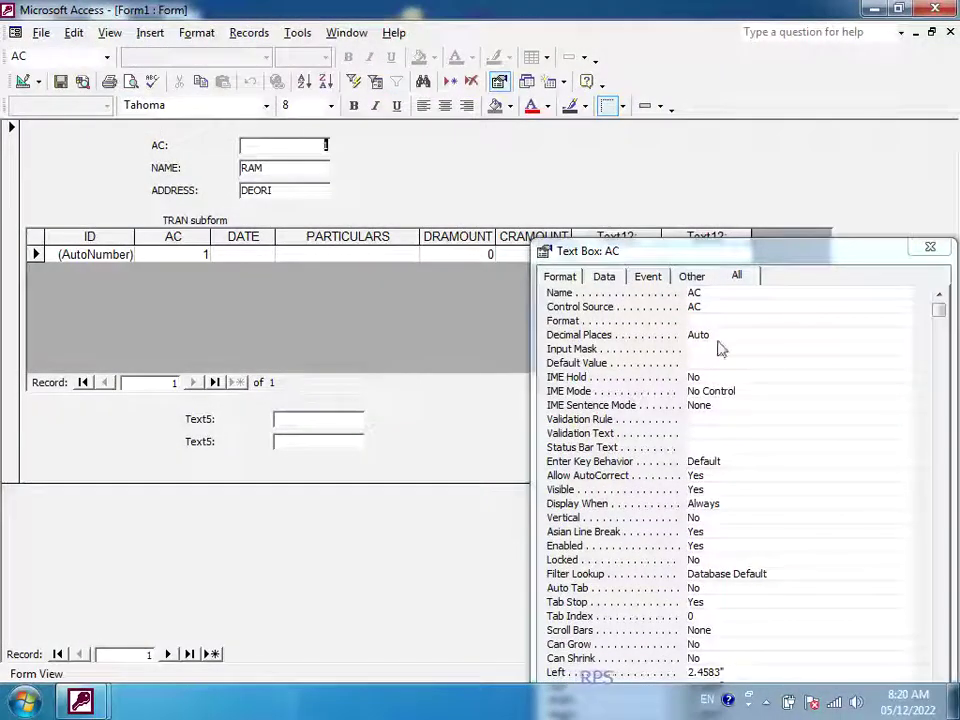
pyautogui.click(303, 419)
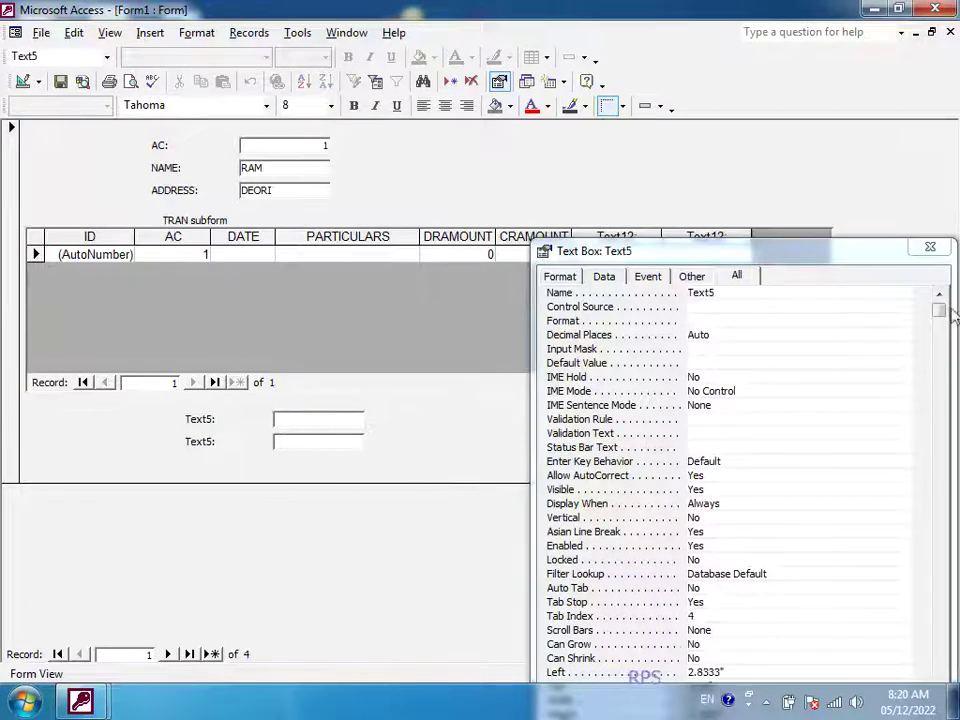
pyautogui.click(918, 309)
pyautogui.click(921, 307)
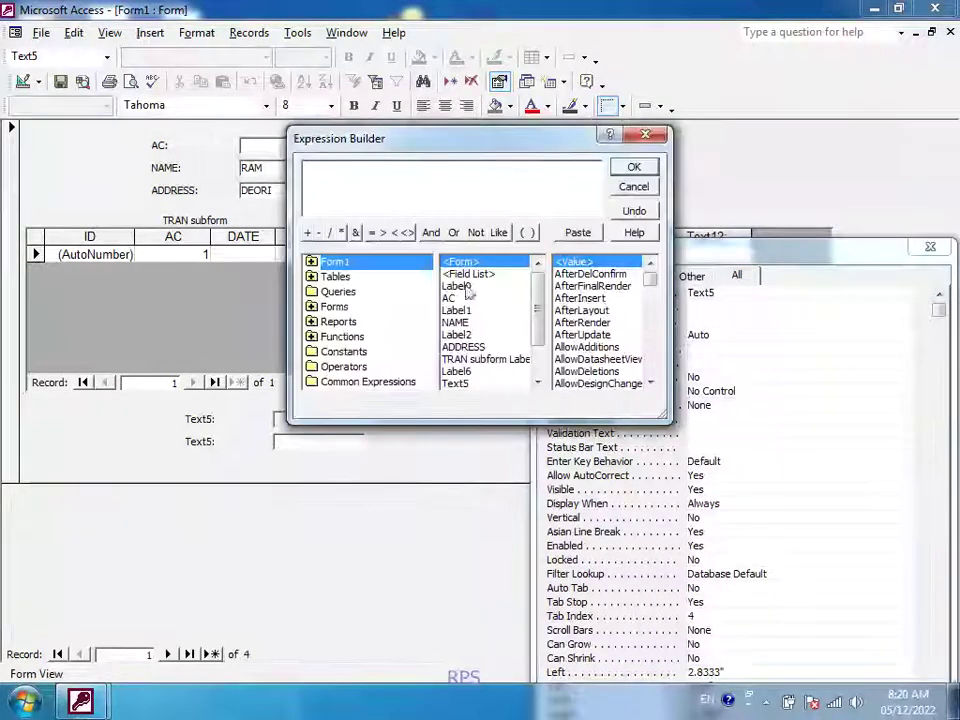
pyautogui.doubleClick(335, 306)
pyautogui.doubleClick(370, 321)
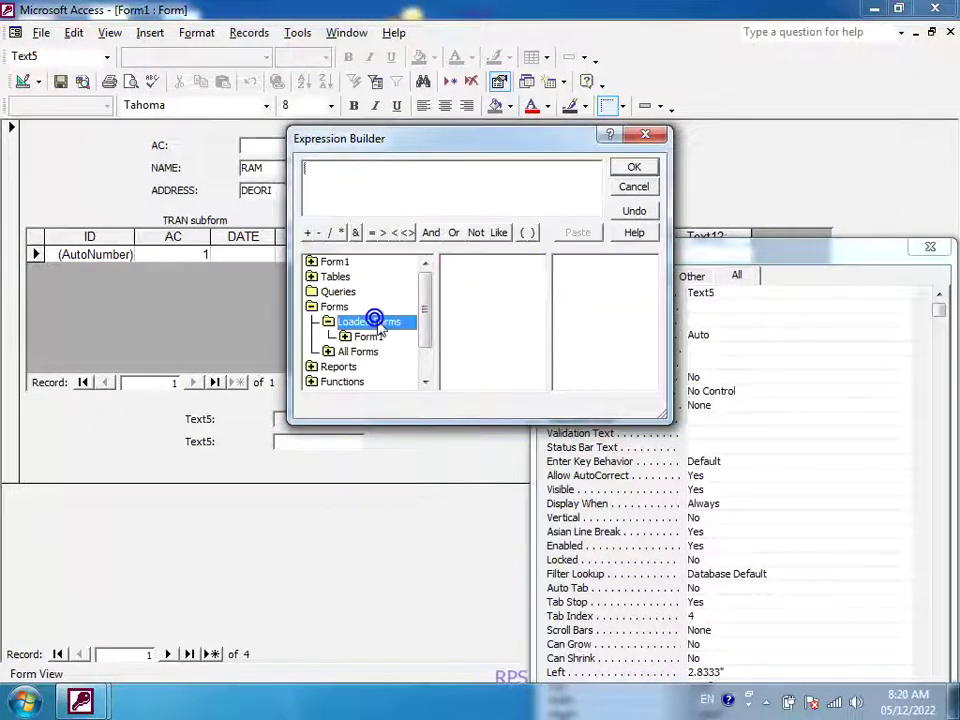
pyautogui.click(382, 337)
pyautogui.doubleClick(384, 335)
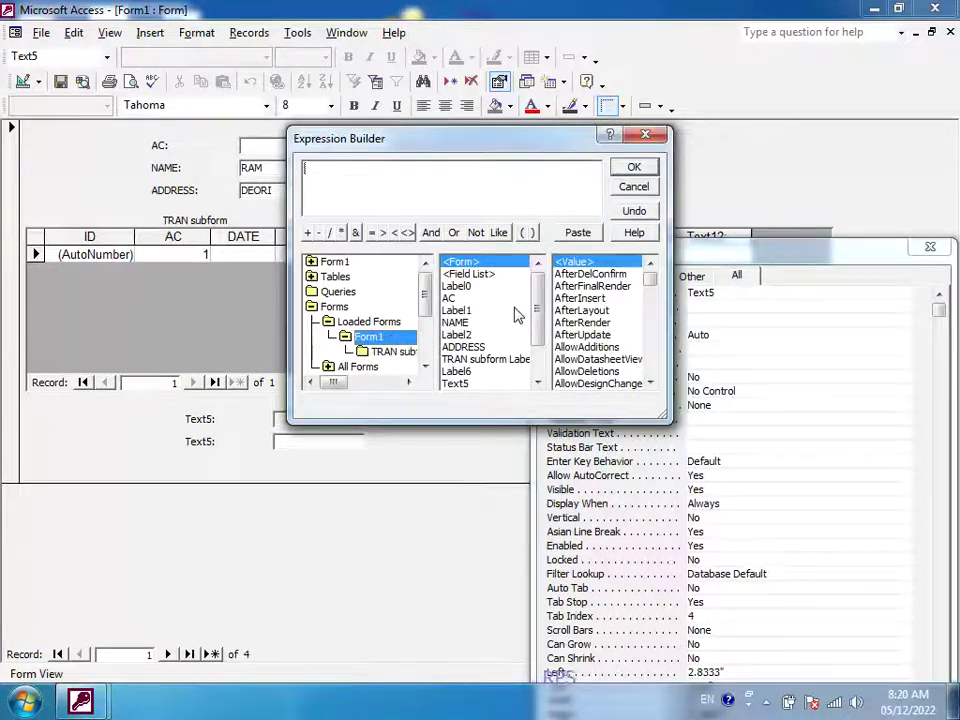
pyautogui.moveTo(537, 316); pyautogui.dragTo(537, 362)
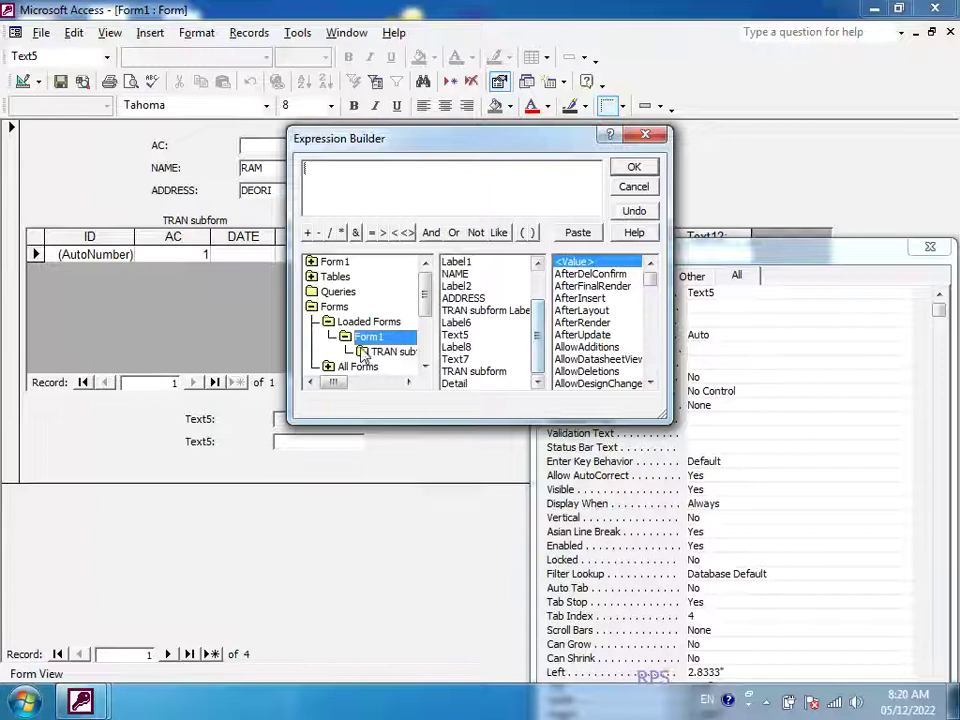
pyautogui.click(391, 354)
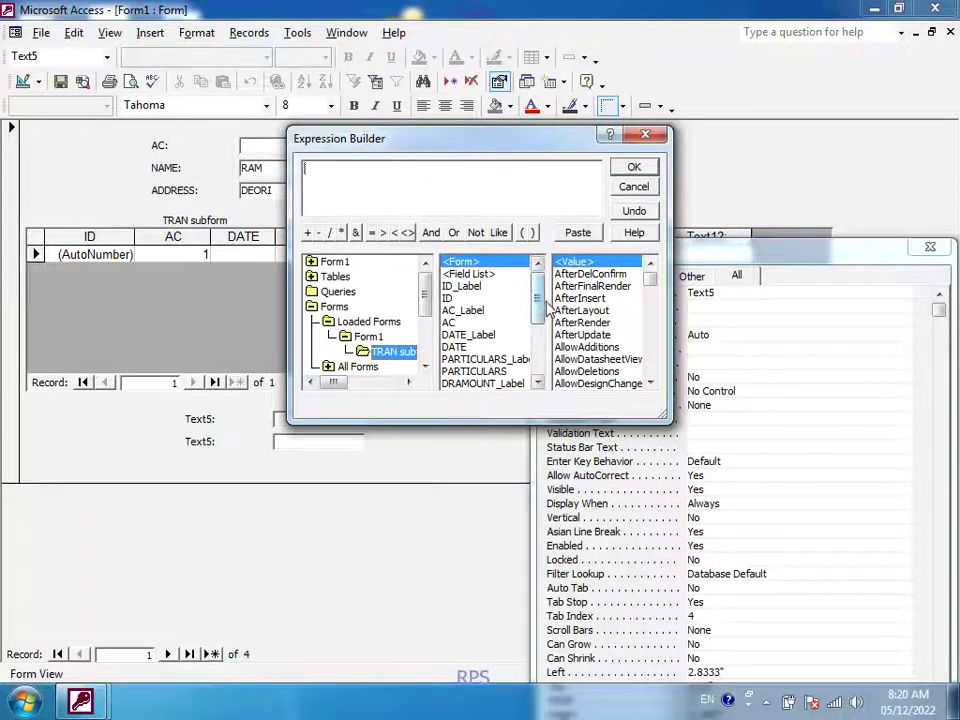
pyautogui.moveTo(537, 304); pyautogui.dragTo(536, 332)
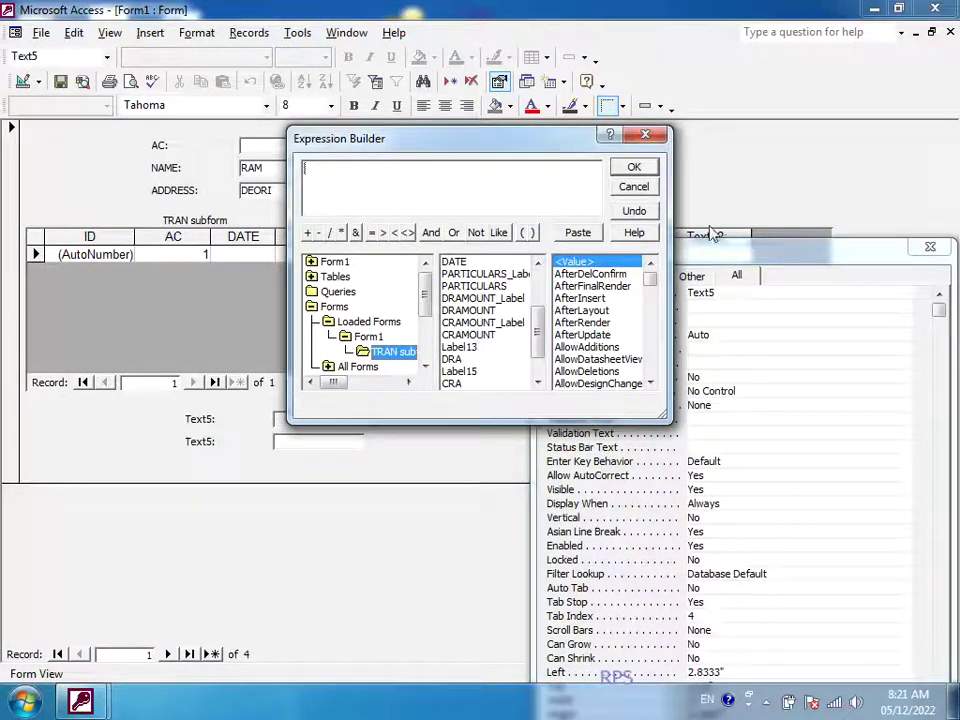
pyautogui.click(645, 135)
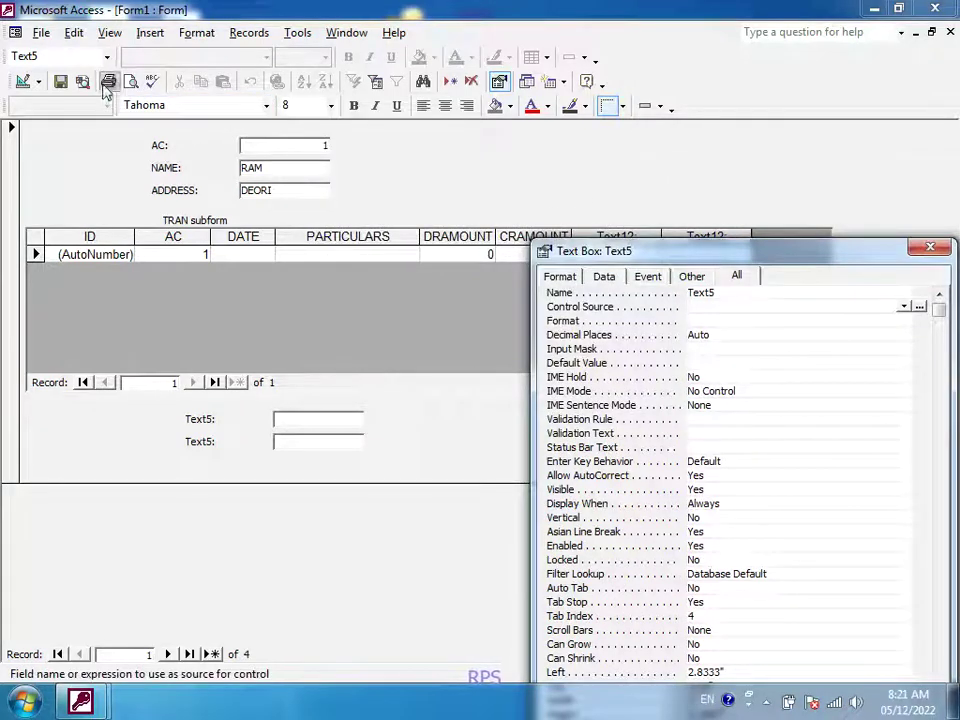
# Step: Build the control source =[TRAN subform].Form![DRA] for Text5 below the subform, and go to the second account record to check it
pyautogui.click(345, 385)
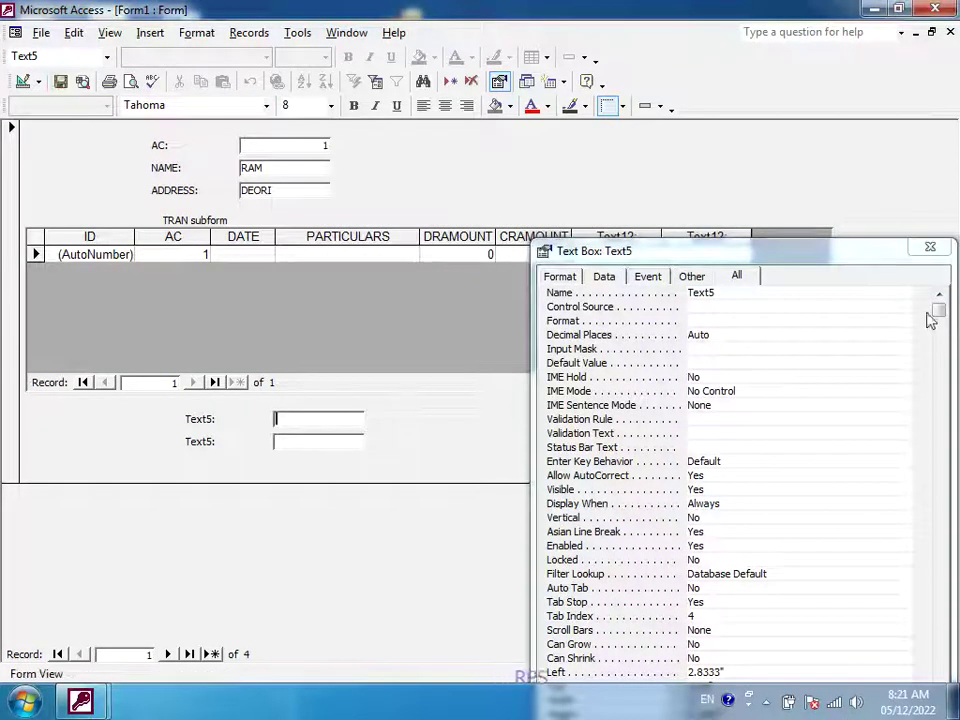
pyautogui.click(886, 297)
pyautogui.click(903, 307)
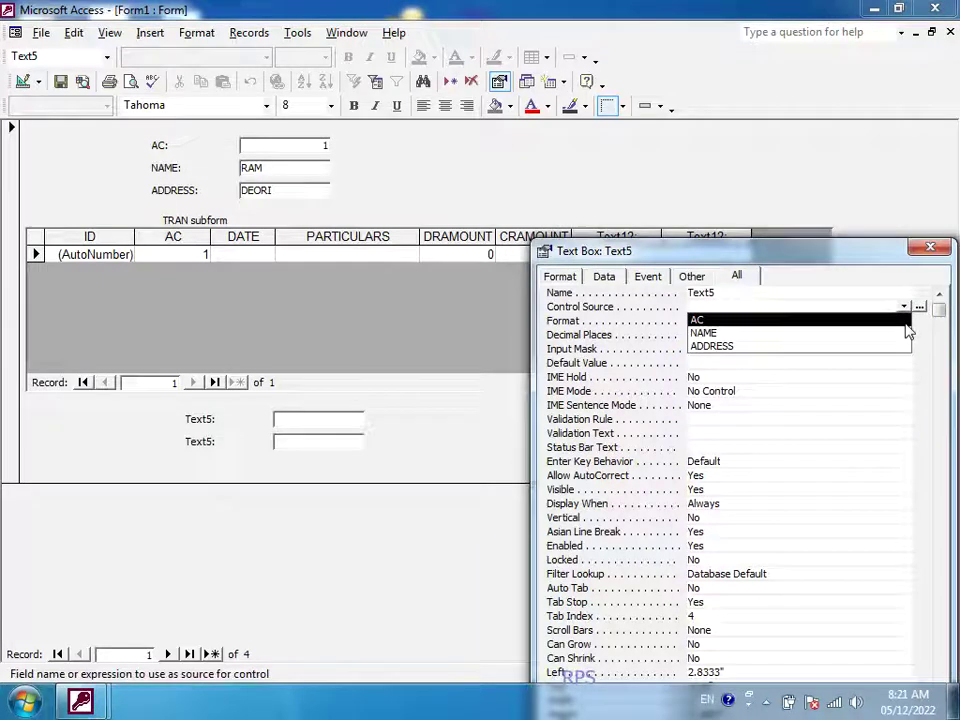
pyautogui.click(641, 318)
pyautogui.click(905, 307)
pyautogui.click(918, 307)
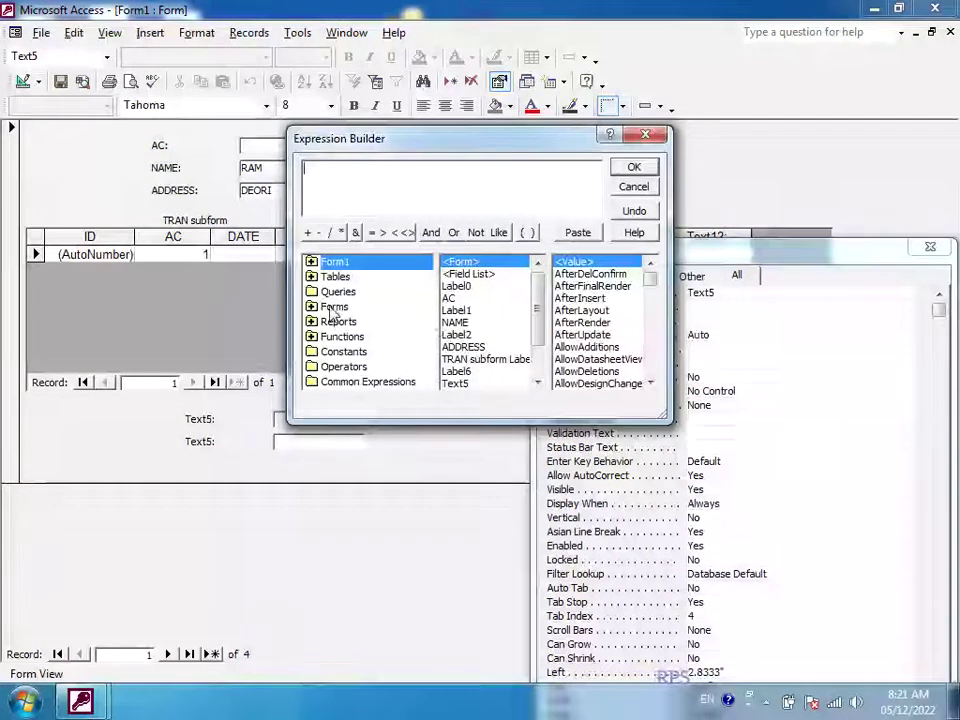
pyautogui.doubleClick(330, 307)
pyautogui.doubleClick(350, 322)
pyautogui.doubleClick(368, 337)
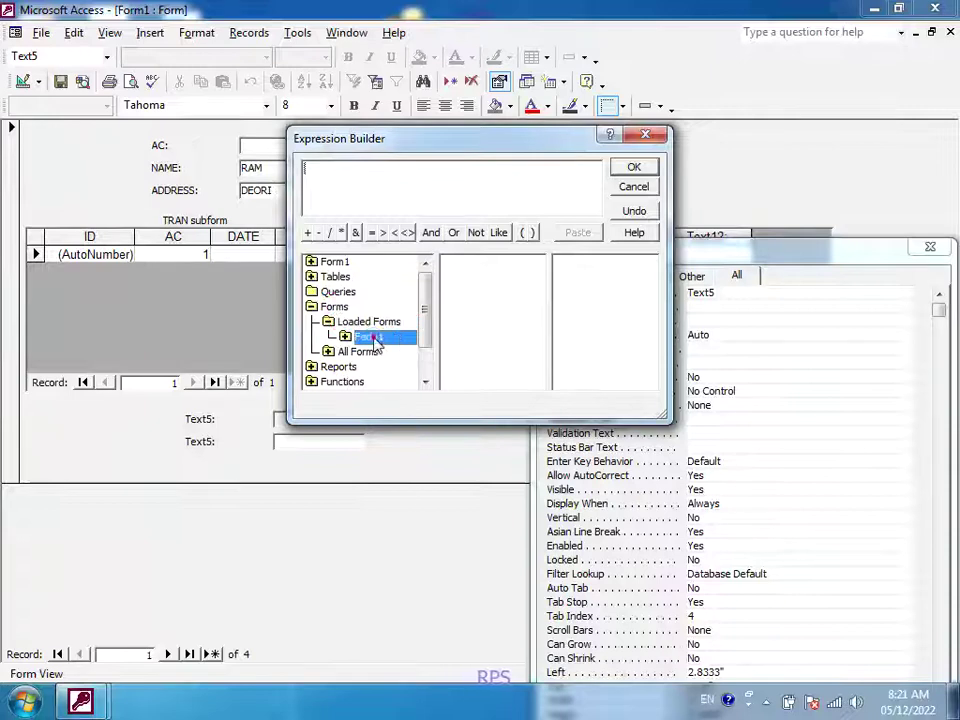
pyautogui.click(380, 353)
pyautogui.click(378, 357)
pyautogui.moveTo(537, 310); pyautogui.dragTo(515, 352)
pyautogui.doubleClick(455, 335)
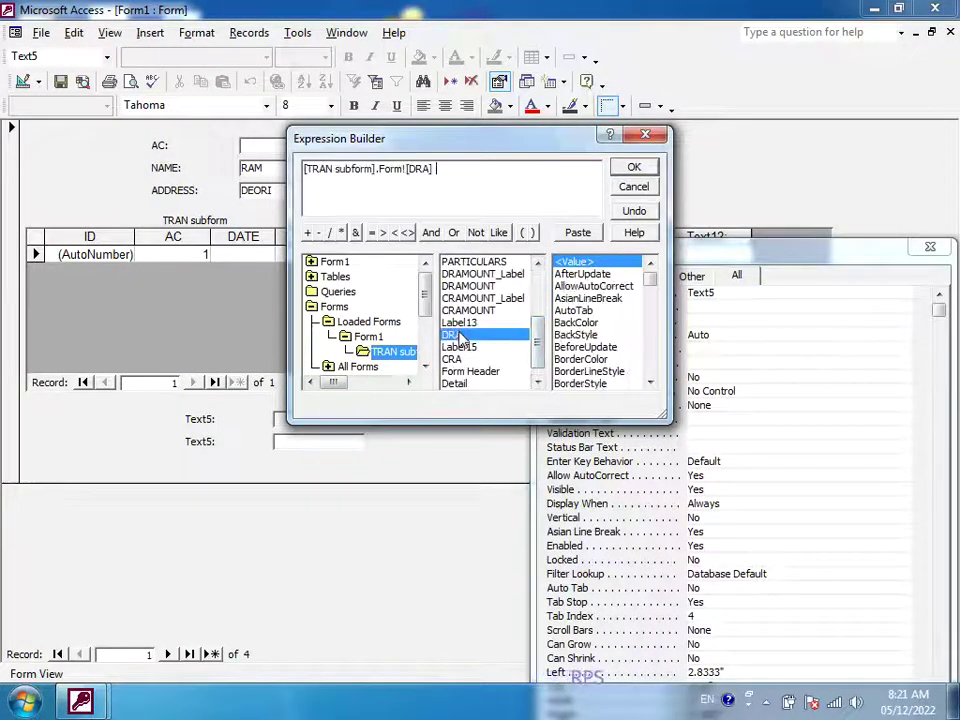
pyautogui.click(645, 172)
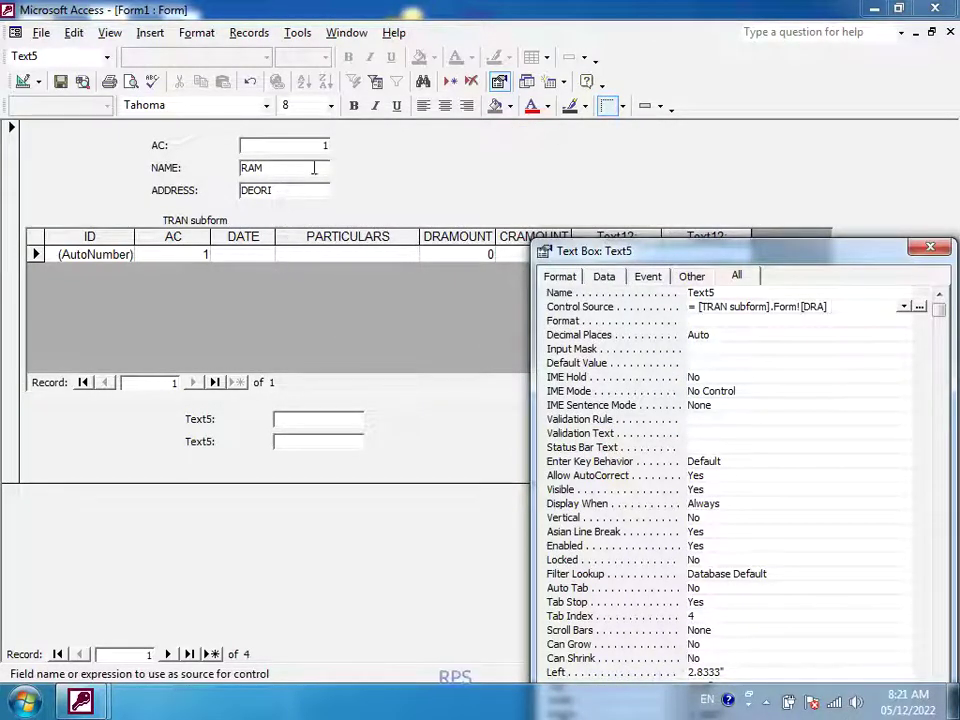
pyautogui.click(930, 247)
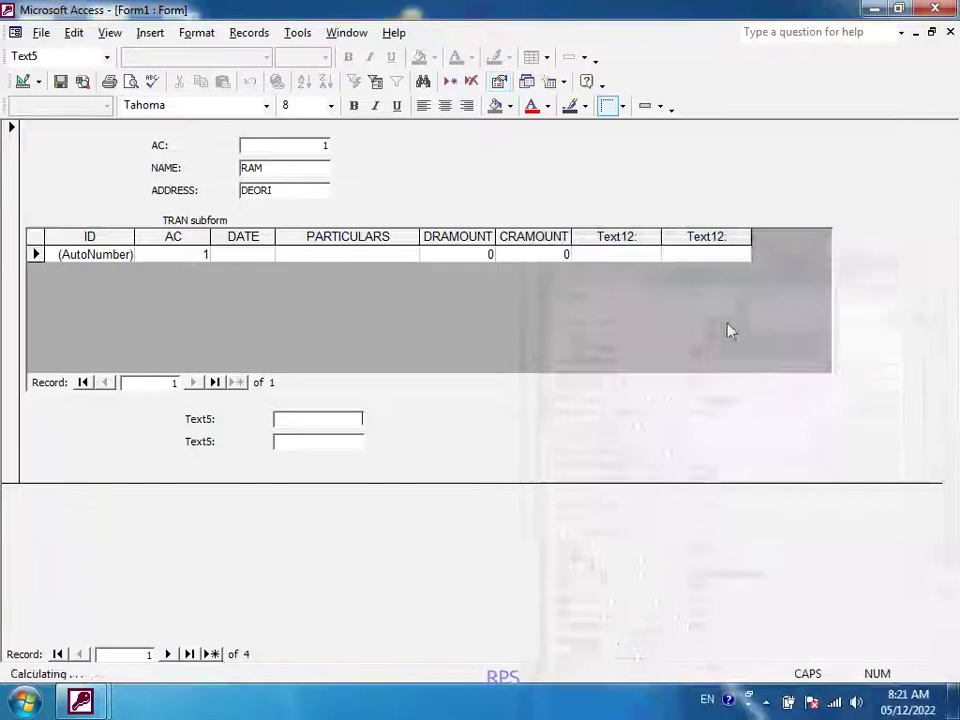
pyautogui.click(167, 654)
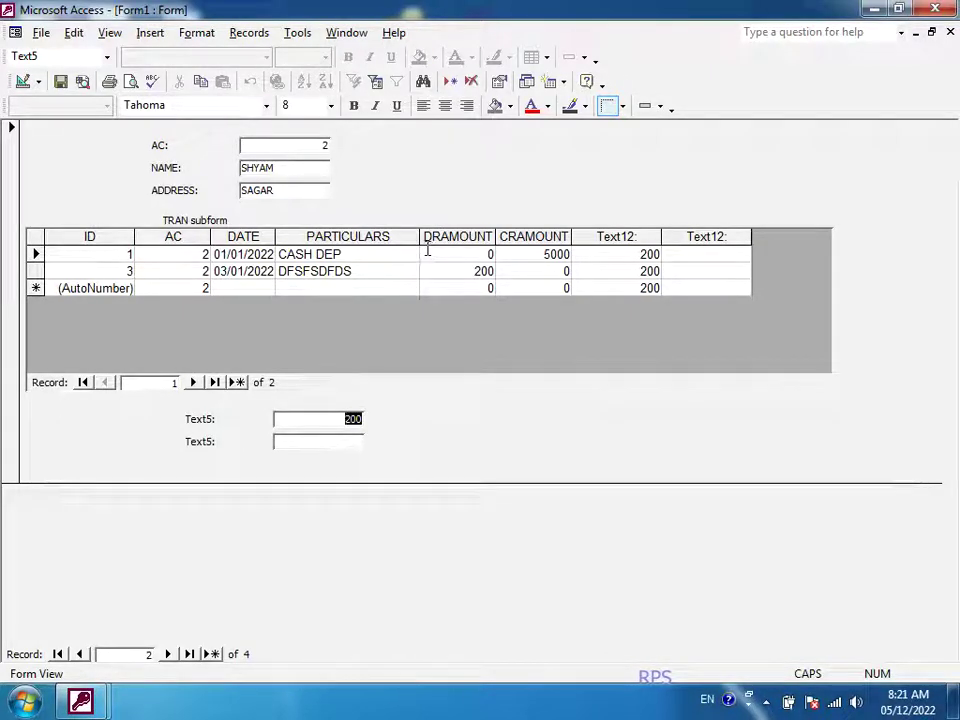
# Step: Set the control source of Text7, the second text box below the subform, to =[TRAN subform].Form![CRA] using the Expression Builder
pyautogui.click(320, 443)
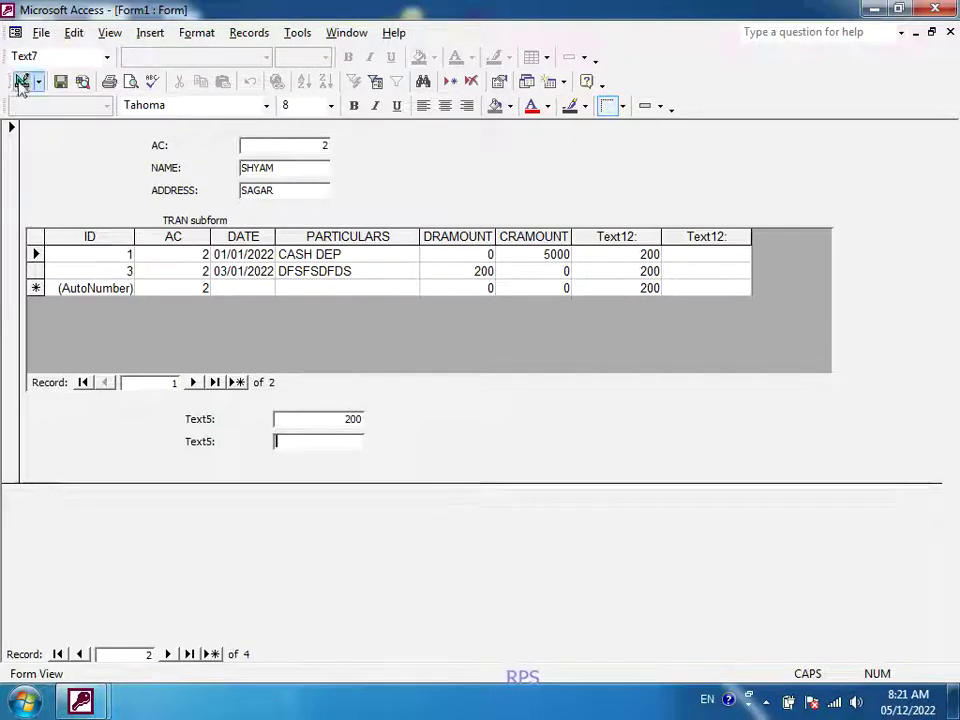
pyautogui.click(499, 81)
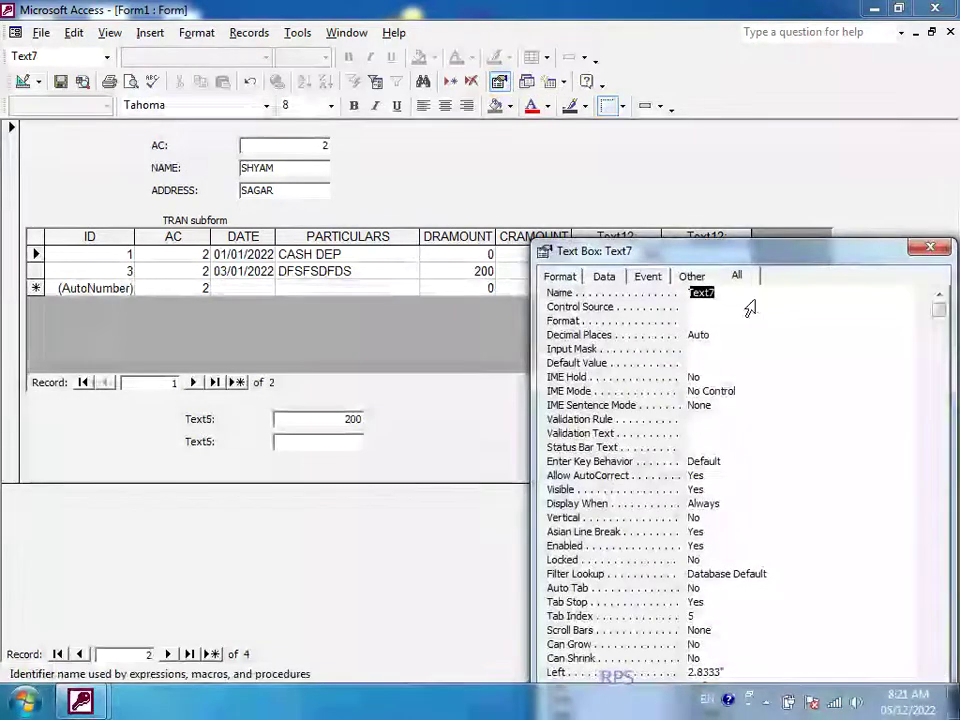
pyautogui.click(869, 310)
pyautogui.click(920, 308)
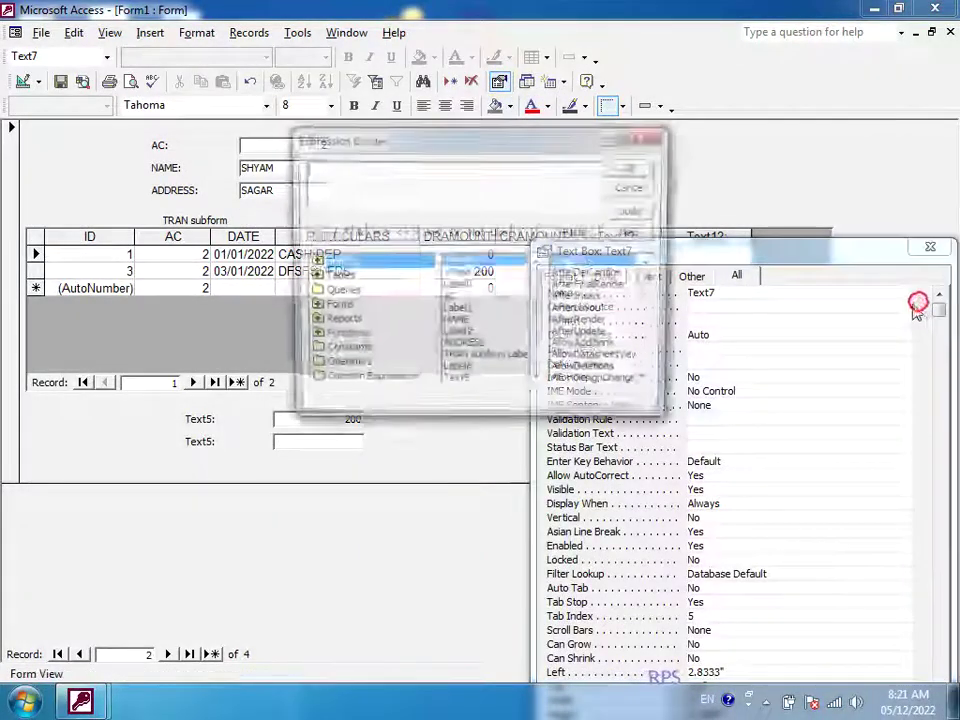
pyautogui.doubleClick(313, 305)
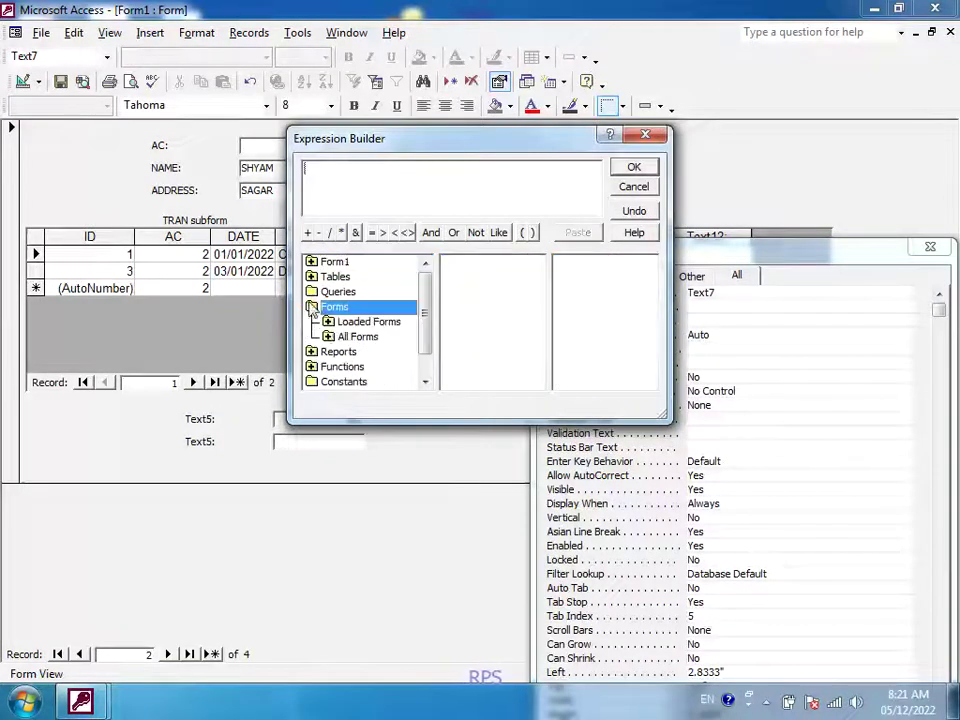
pyautogui.doubleClick(330, 321)
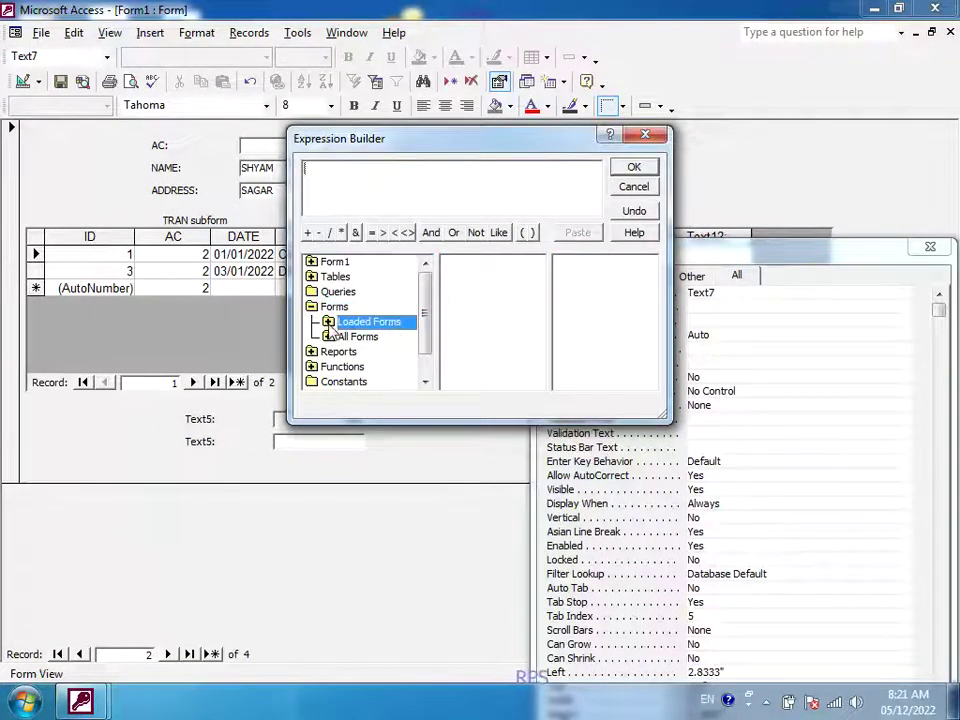
pyautogui.doubleClick(358, 337)
pyautogui.click(393, 353)
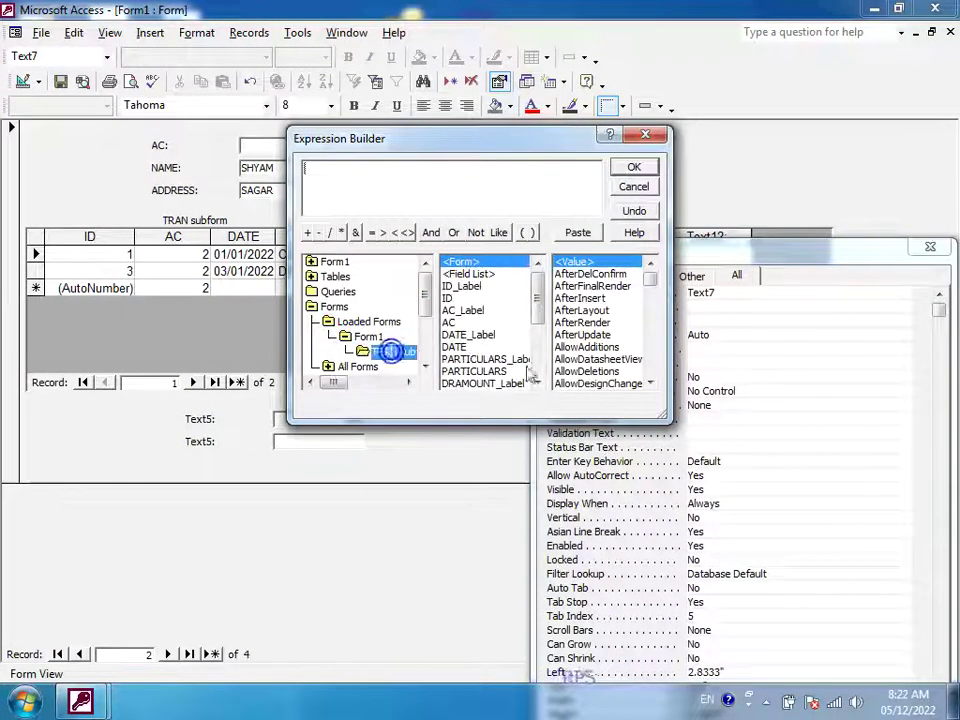
pyautogui.moveTo(536, 282); pyautogui.dragTo(545, 350)
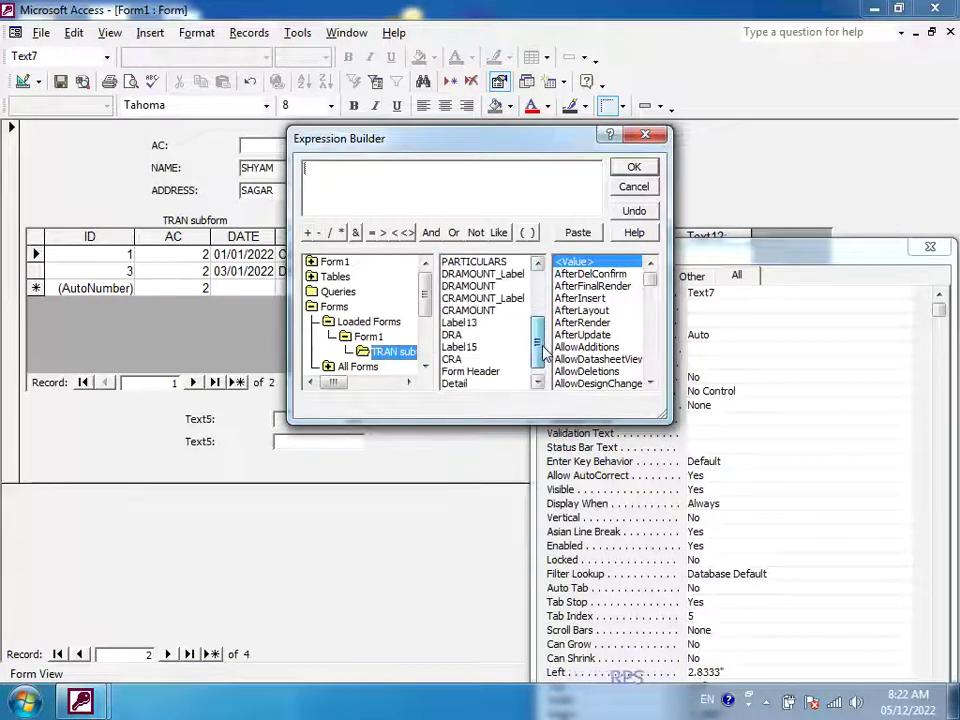
pyautogui.doubleClick(451, 359)
pyautogui.click(634, 168)
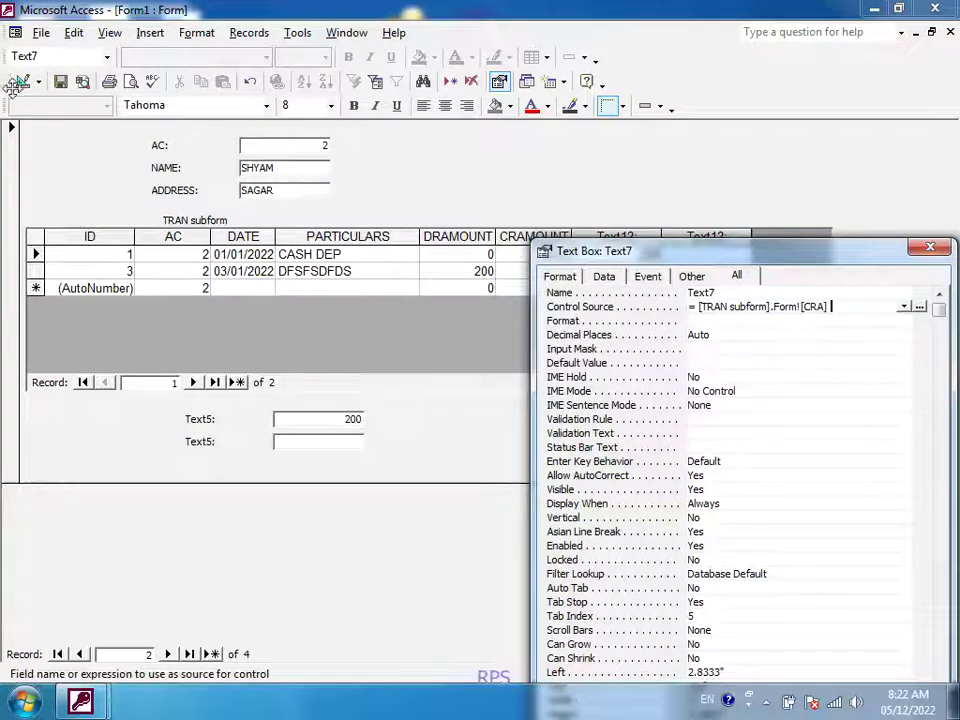
# Step: Browse forward and back through the account records to check both total text boxes, and return the form to Design View
pyautogui.click(168, 655)
pyautogui.click(167, 655)
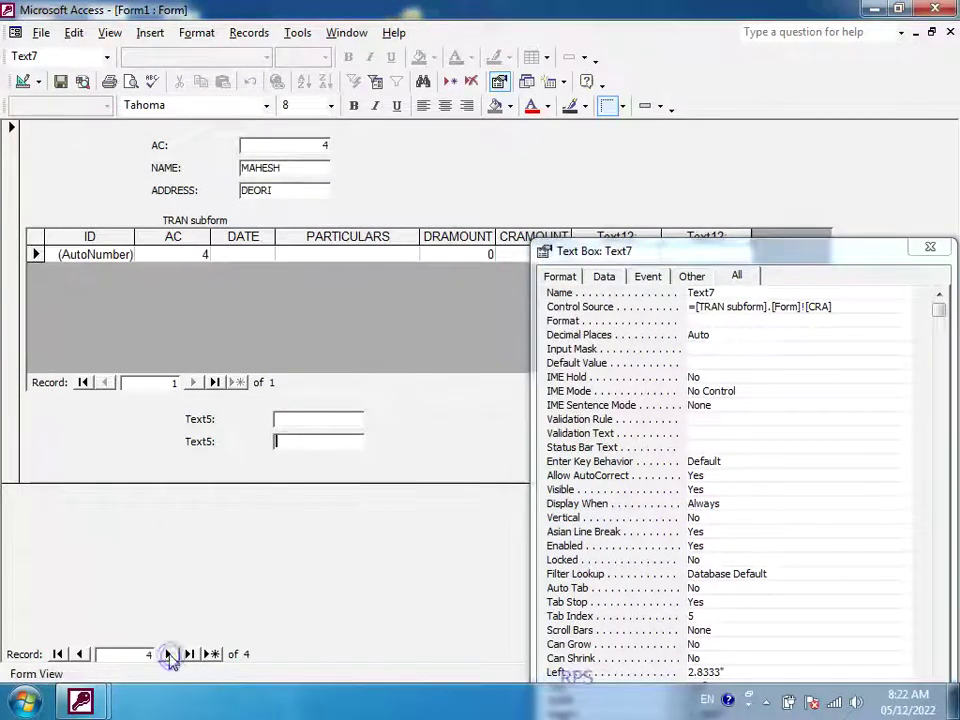
pyautogui.click(80, 655)
pyautogui.click(80, 655)
pyautogui.click(80, 655)
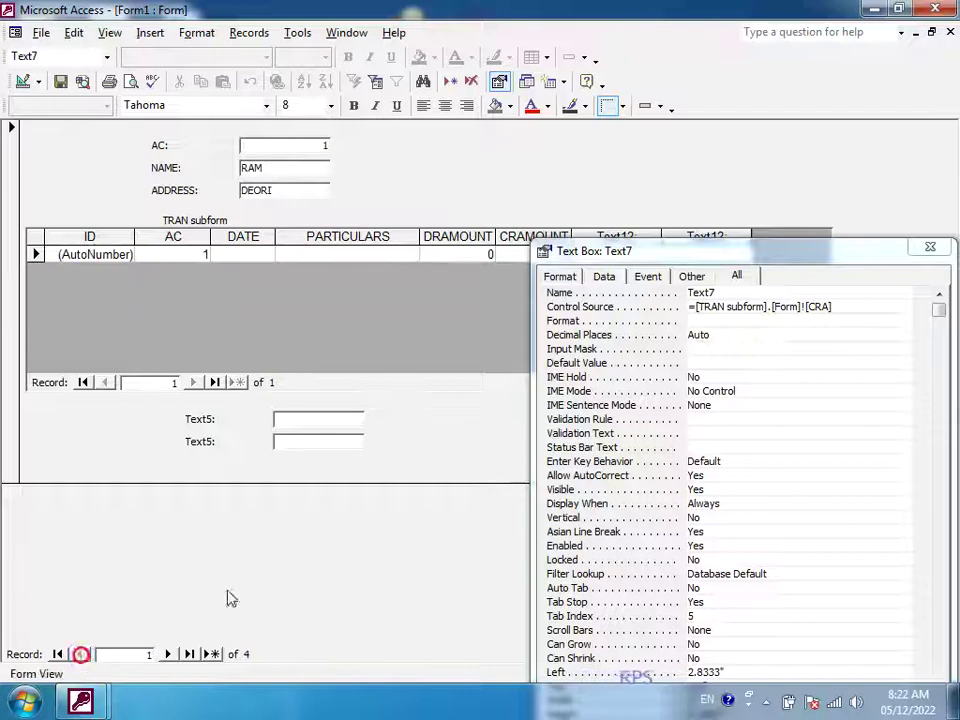
pyautogui.click(362, 440)
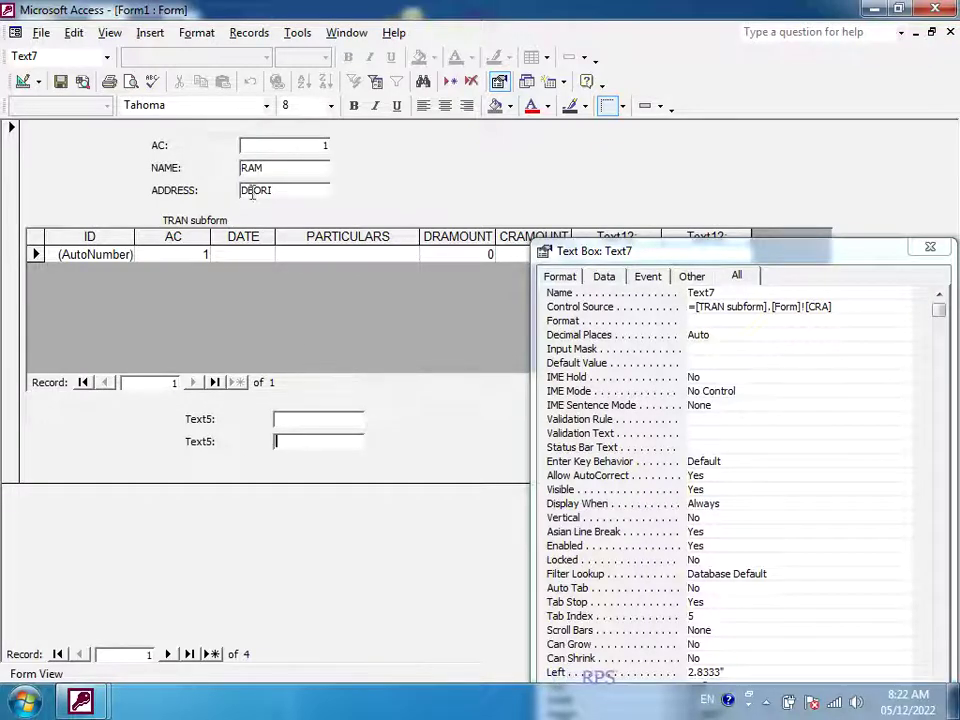
pyautogui.click(22, 81)
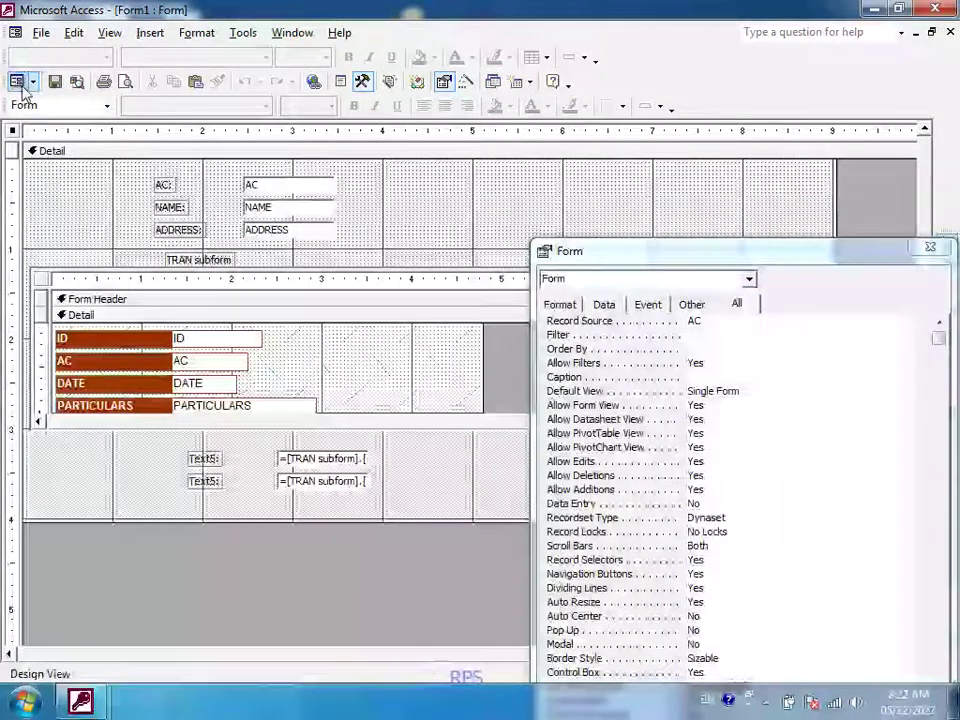
# Step: Switch to Form View and open the Expression Builder for the control source of the subform's CRA text box
pyautogui.click(22, 86)
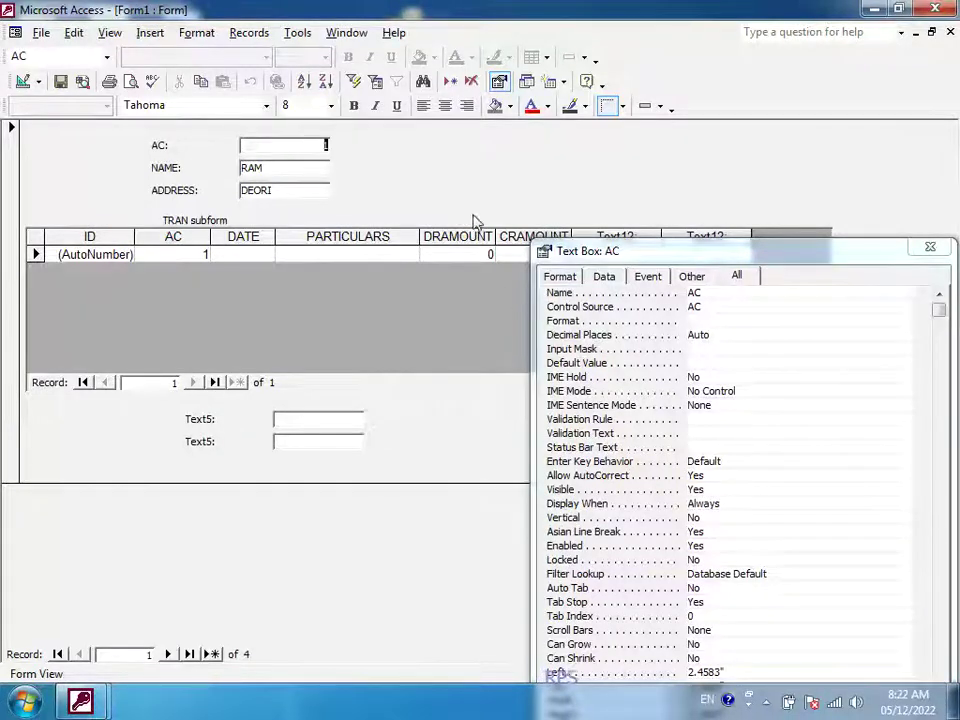
pyautogui.moveTo(876, 248); pyautogui.dragTo(710, 393)
pyautogui.click(718, 257)
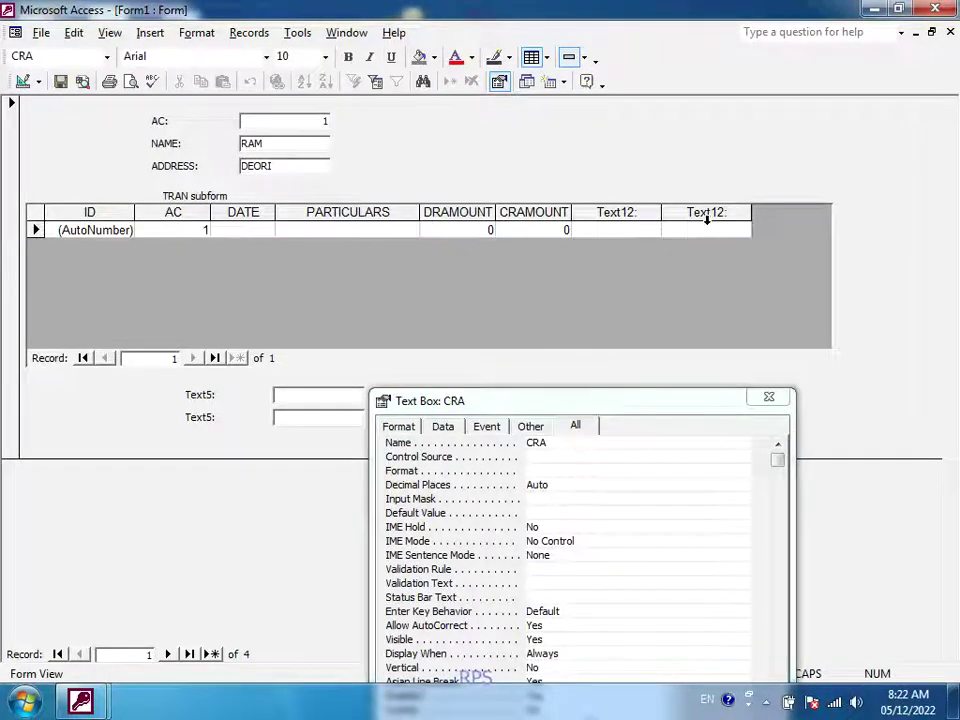
pyautogui.click(550, 459)
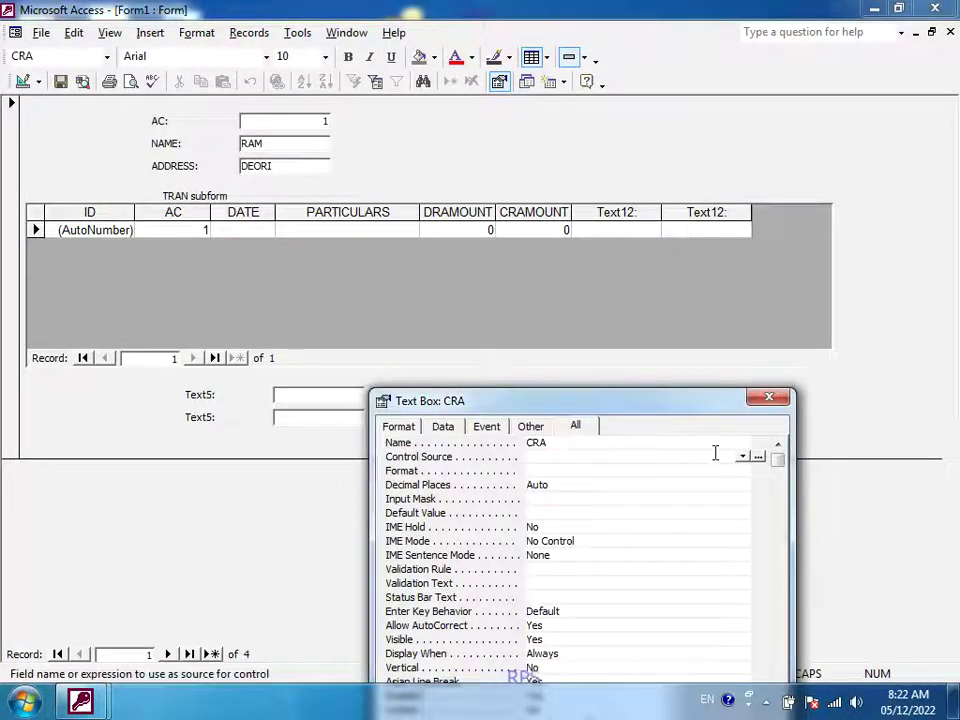
pyautogui.click(757, 458)
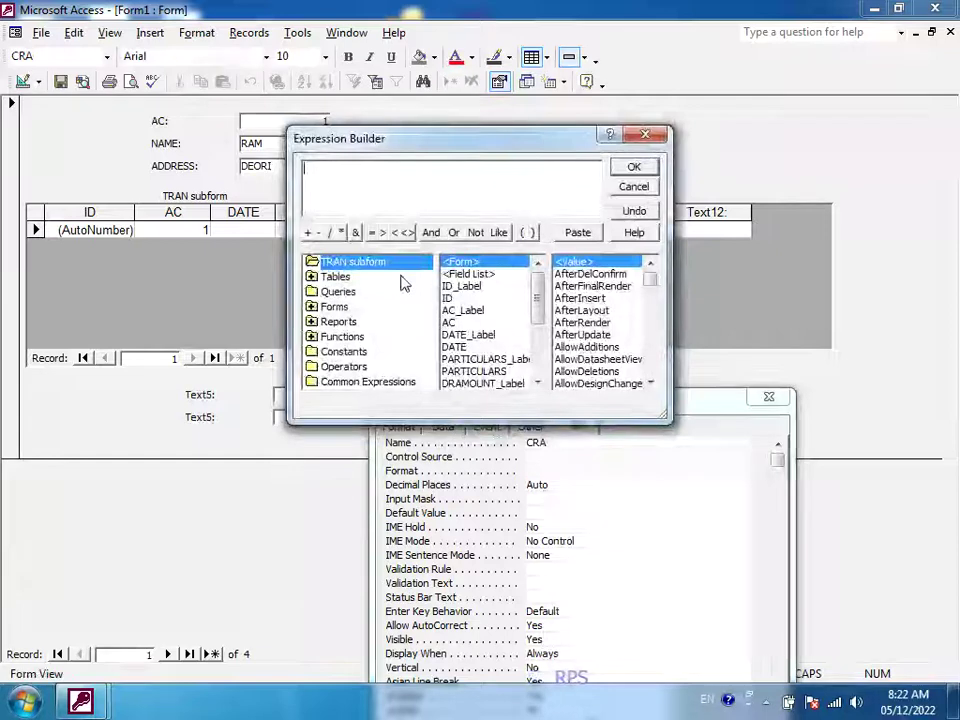
# Step: Start the expression with the built-in Sum function and nest an empty VAL() inside its parentheses
pyautogui.doubleClick(338, 337)
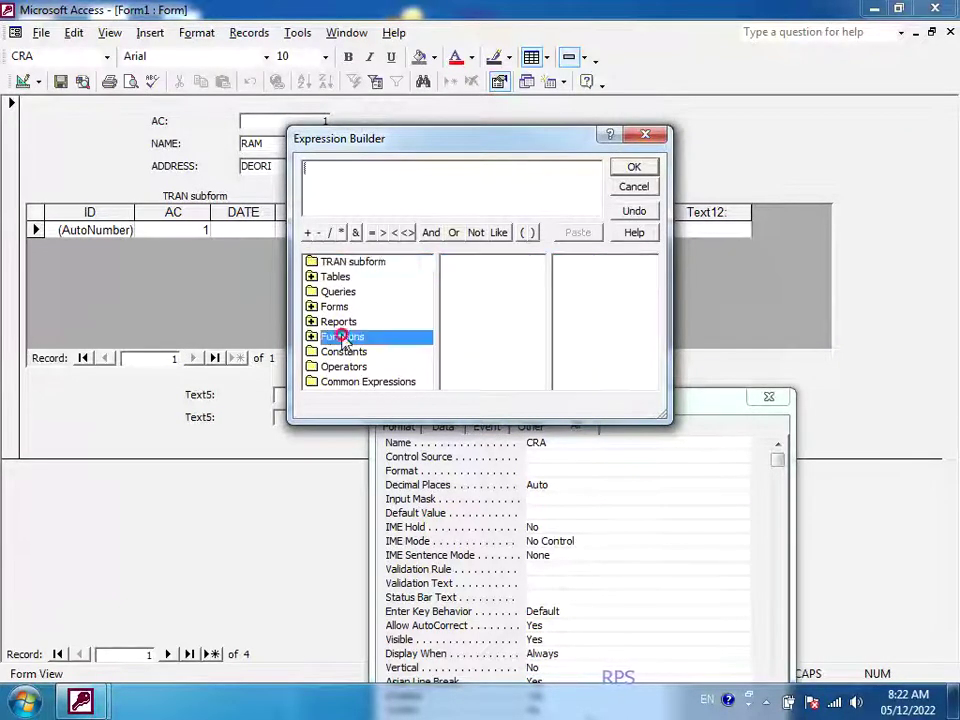
pyautogui.click(377, 352)
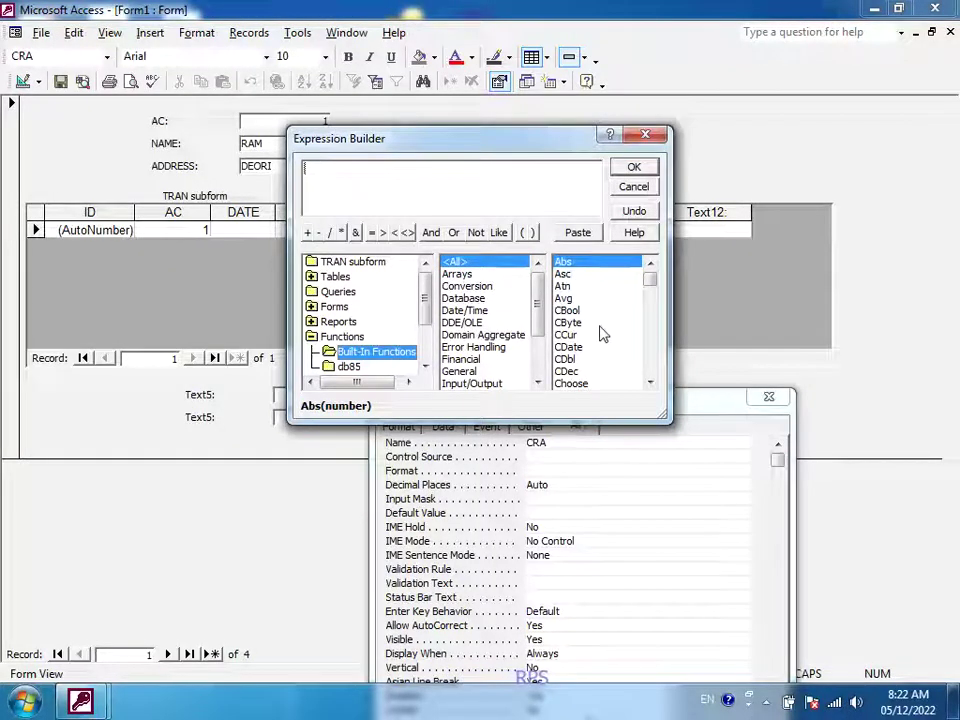
pyautogui.press('s')
pyautogui.scroll(-3, 596, 334)
pyautogui.scroll(-4, 588, 352)
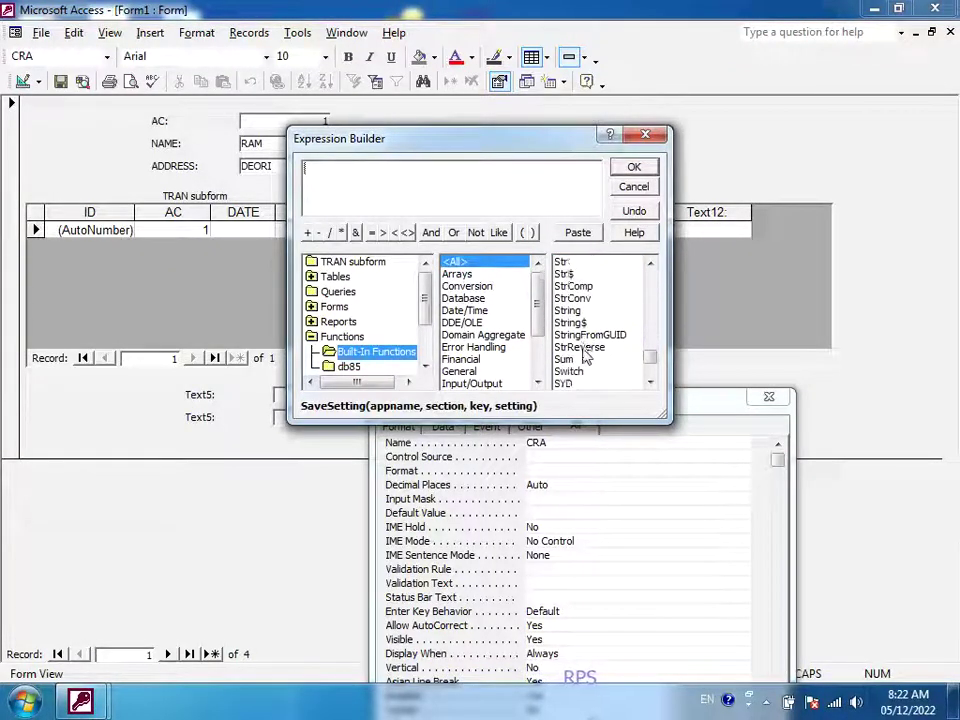
pyautogui.click(563, 360)
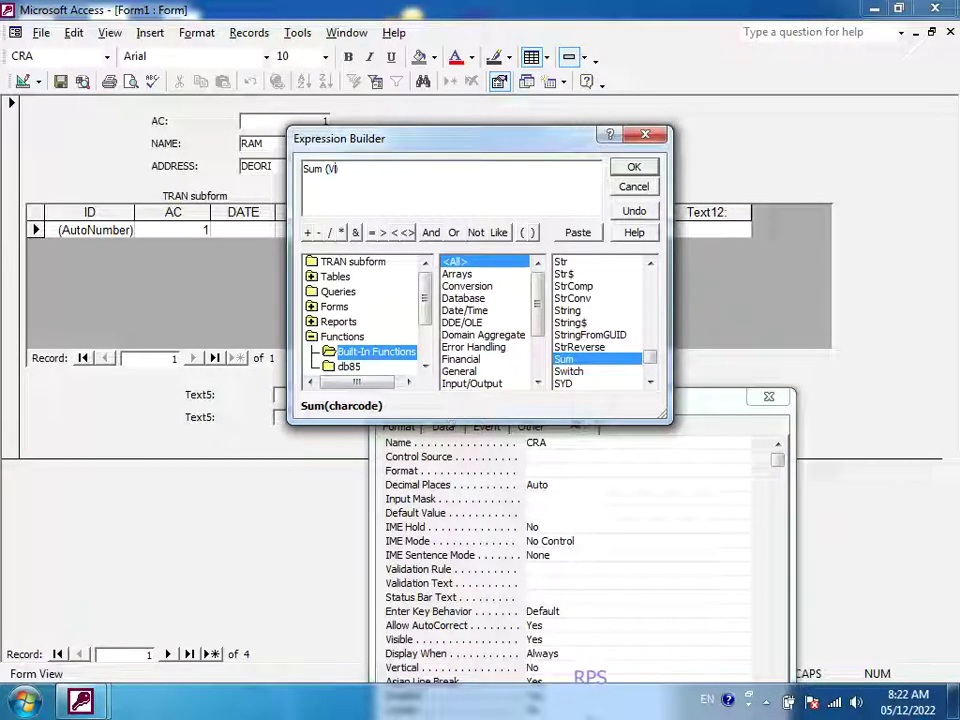
pyautogui.write(')')
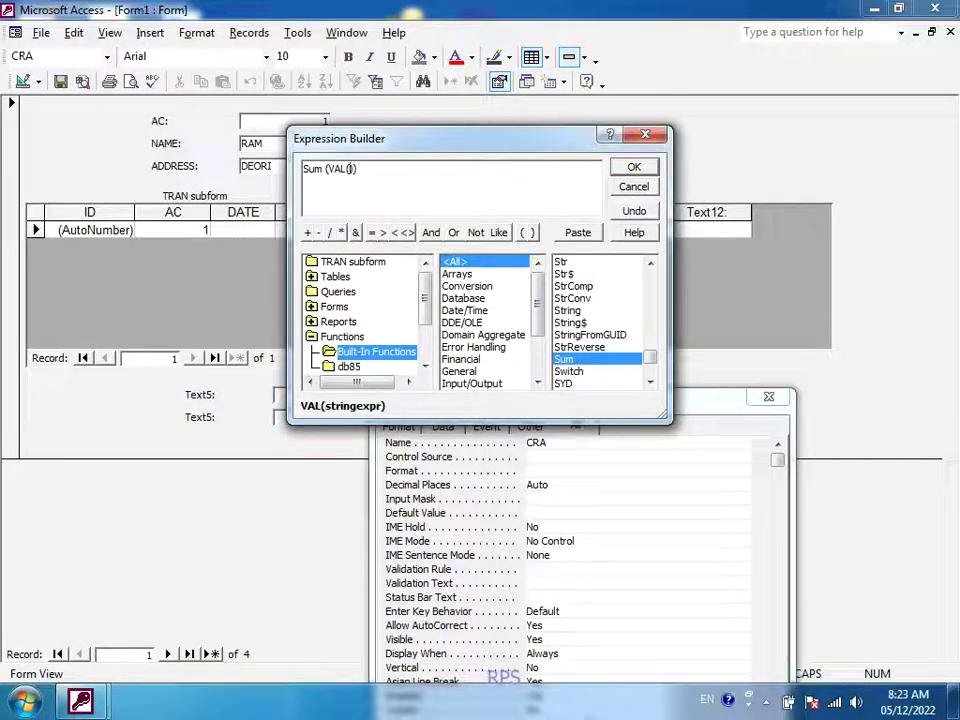
# Step: Insert the loaded Form1 TRAN subform's CRAMOUNT control inside VAL() and accept Sum(VAL([CRAMOUNT])) as CRA's control source
pyautogui.doubleClick(330, 306)
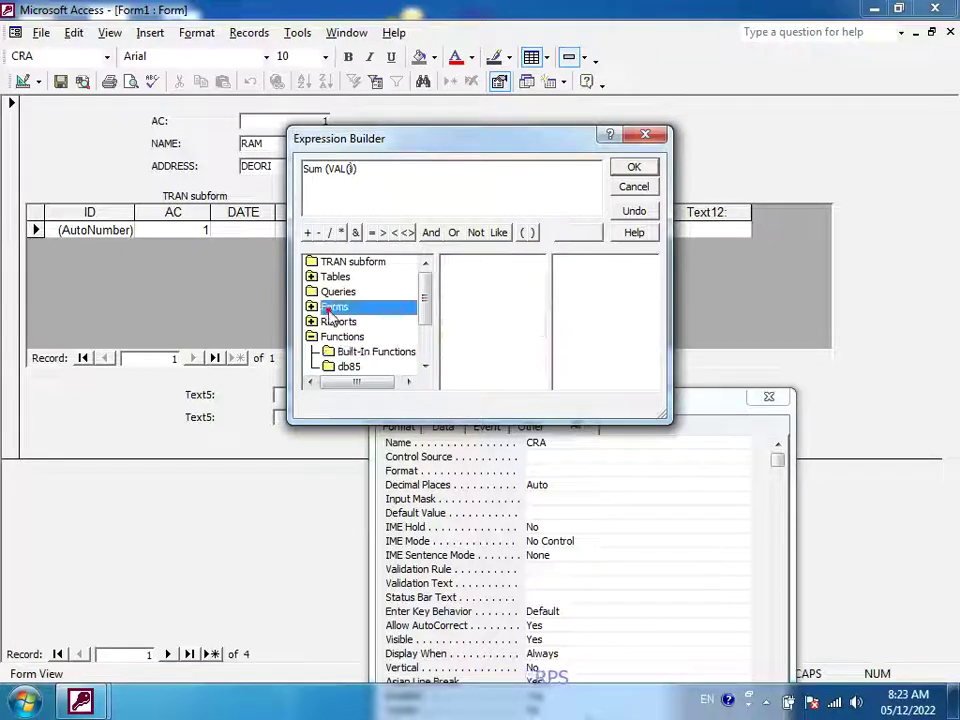
pyautogui.doubleClick(372, 321)
pyautogui.doubleClick(368, 336)
pyautogui.click(393, 351)
pyautogui.moveTo(537, 317); pyautogui.dragTo(537, 355)
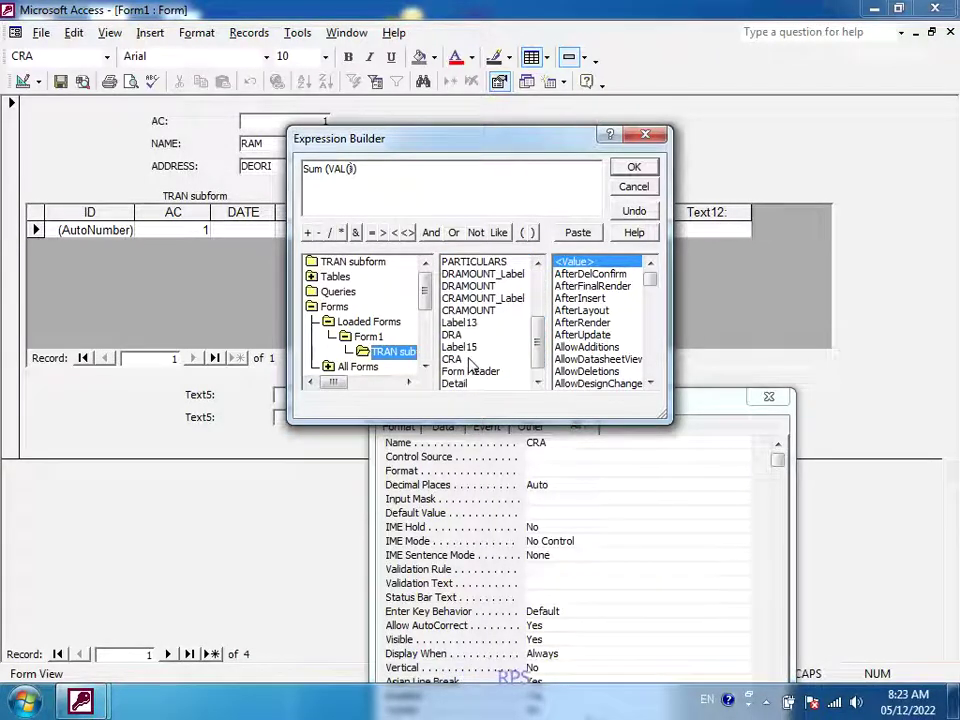
pyautogui.click(484, 287)
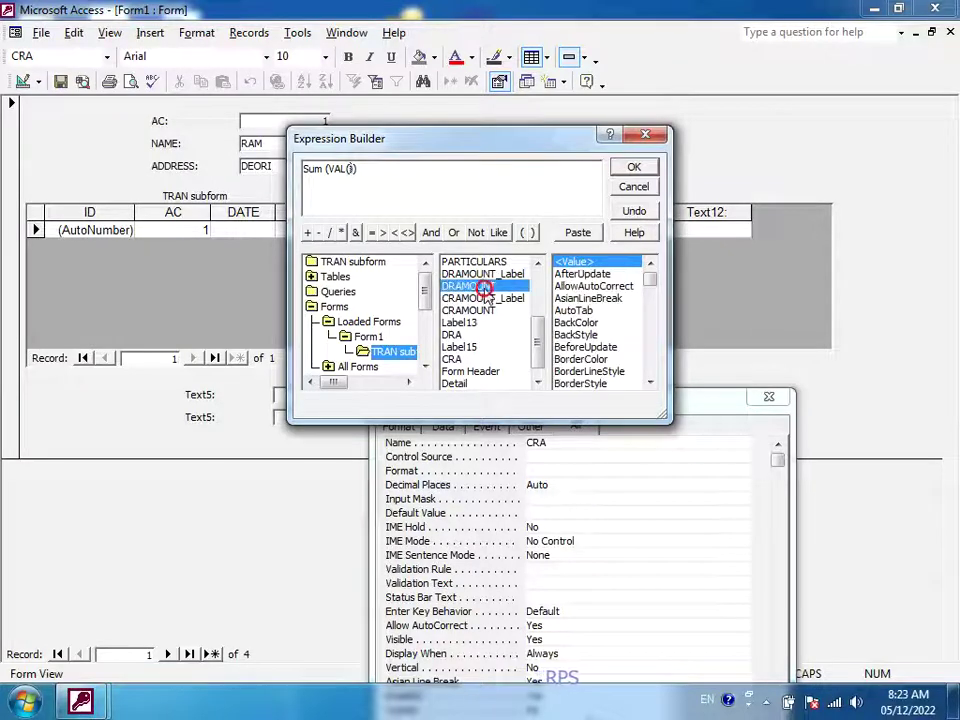
pyautogui.doubleClick(484, 311)
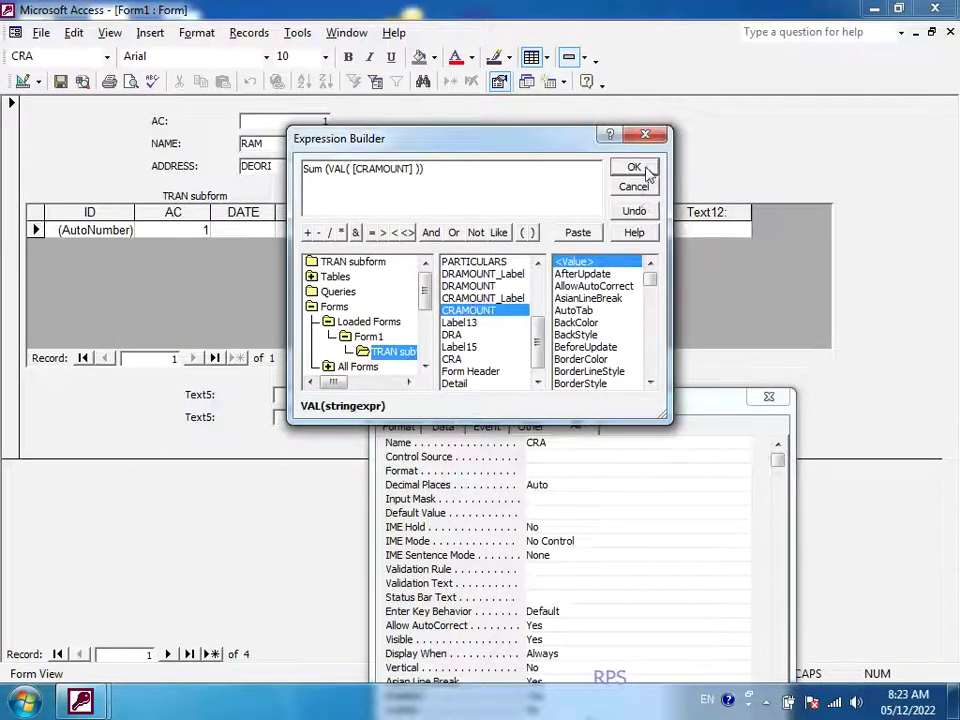
pyautogui.click(634, 167)
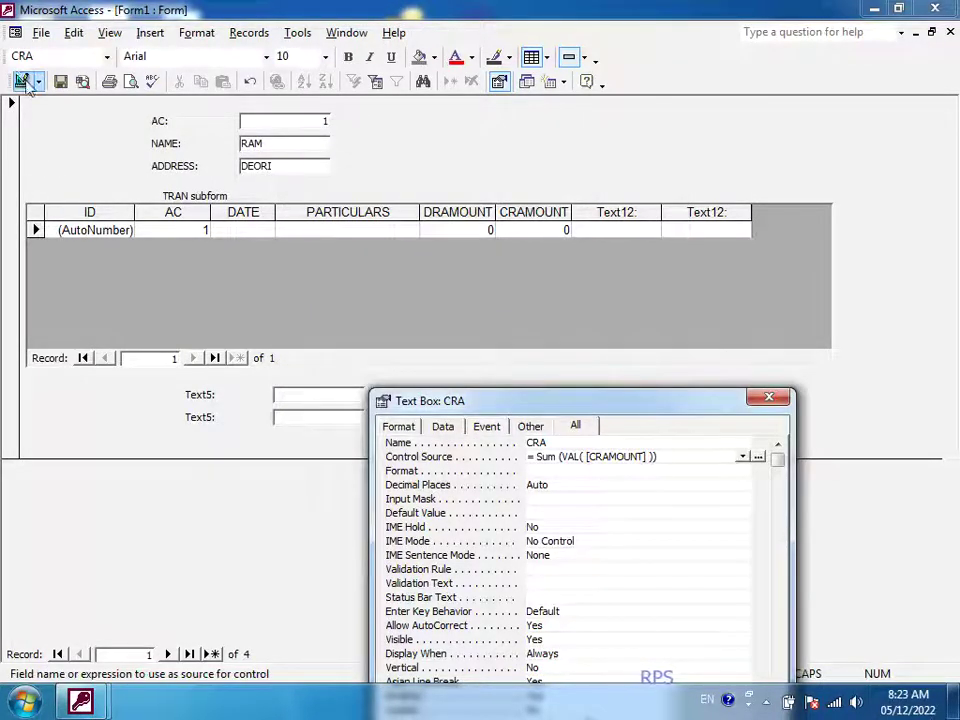
# Step: Browse forward through the account records and back to the first to check the debit and credit total boxes
pyautogui.click(125, 595)
pyautogui.click(166, 654)
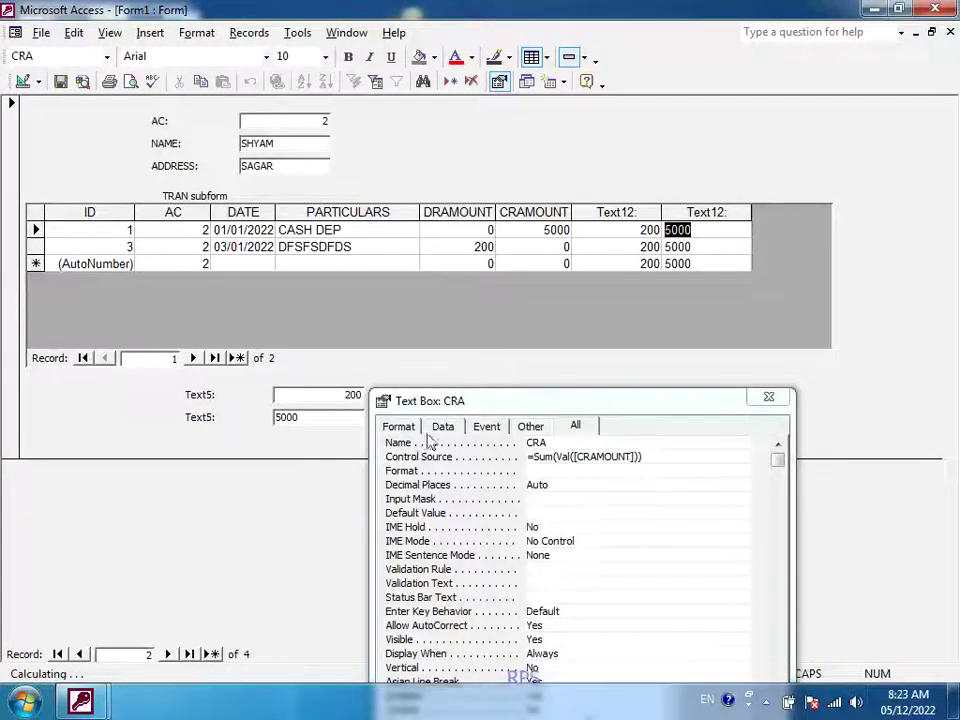
pyautogui.moveTo(489, 403); pyautogui.dragTo(940, 399)
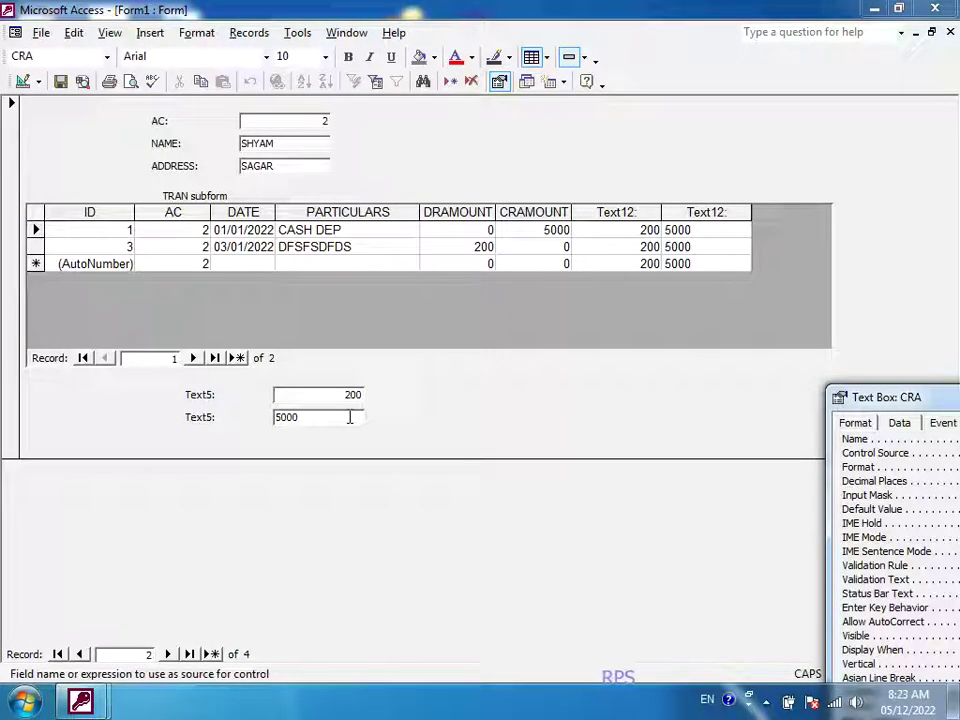
pyautogui.click(167, 654)
pyautogui.click(167, 654)
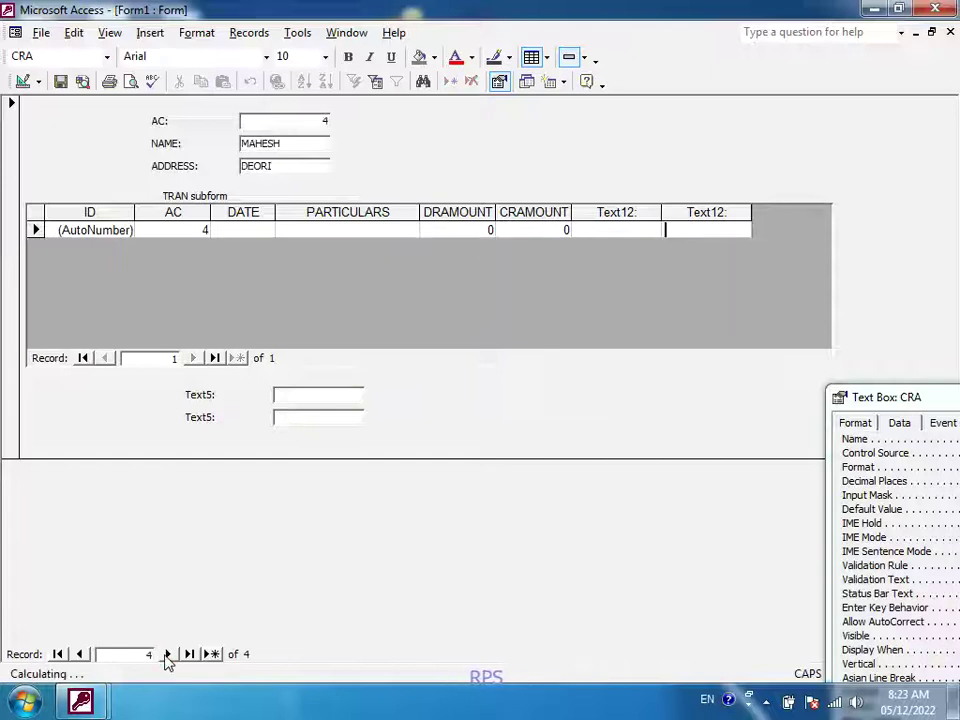
pyautogui.click(80, 654)
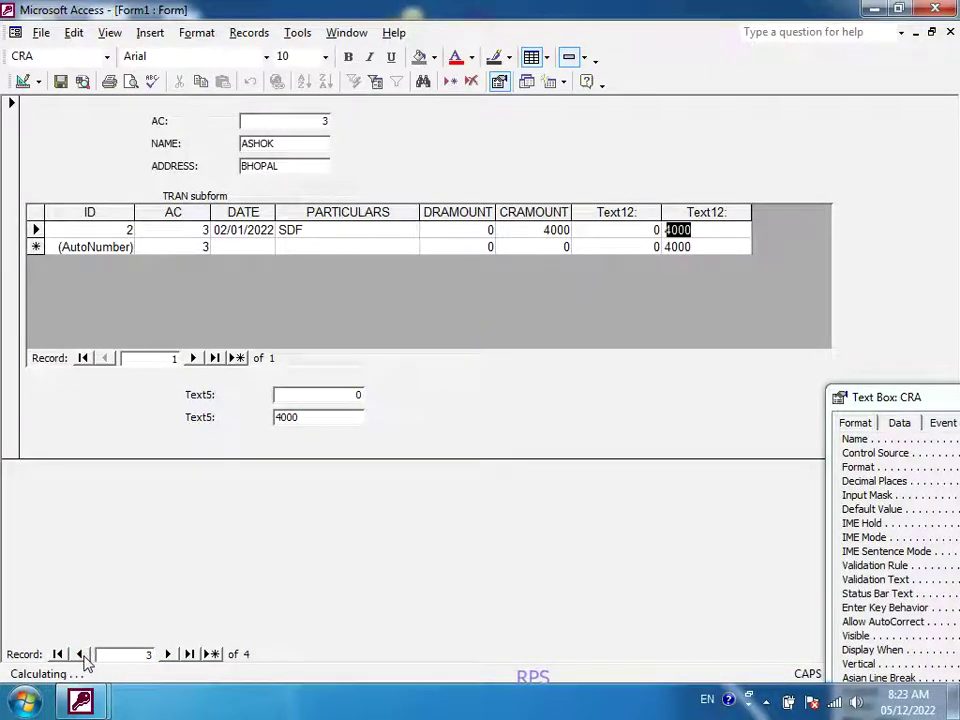
pyautogui.click(80, 654)
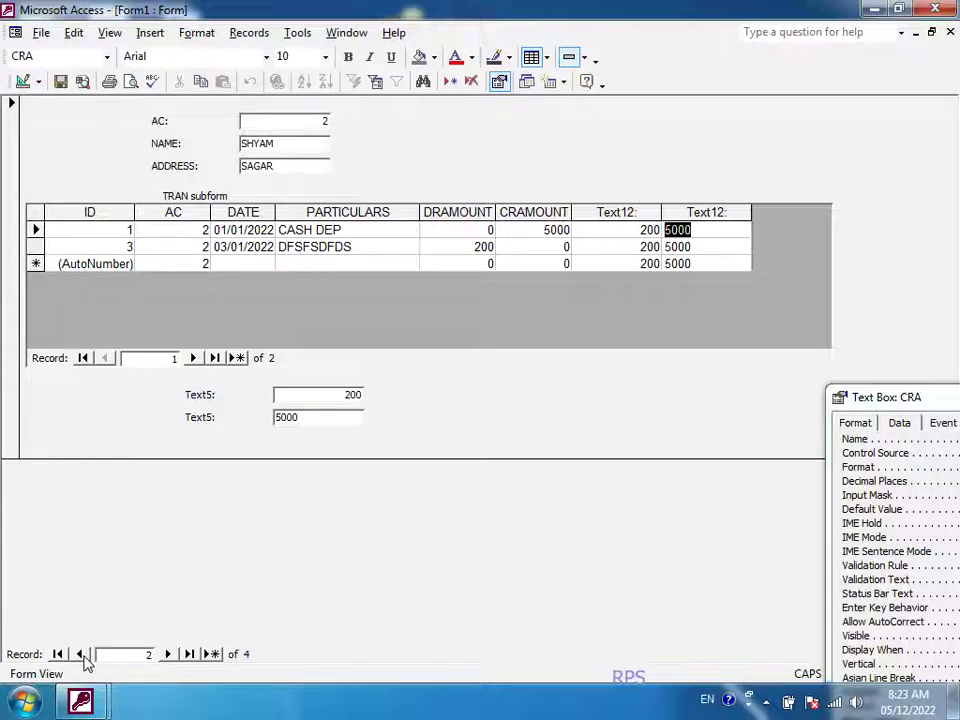
pyautogui.click(80, 654)
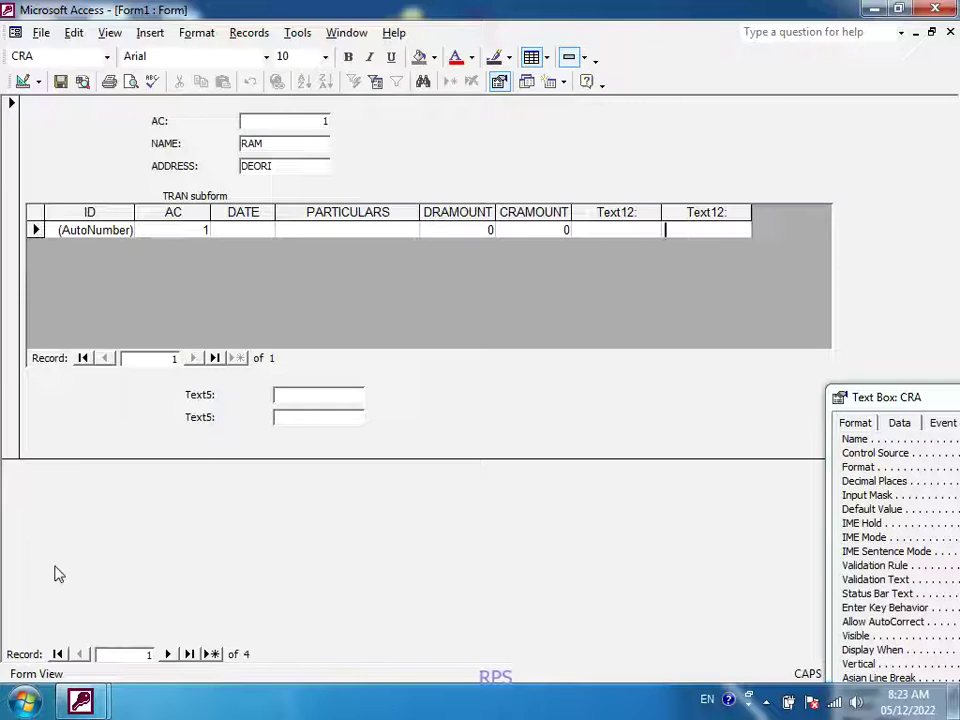
# Step: Return to Design View, saving Form1 and TRAN subform, and dock the toolbox on the opposite side, clear of the property sheet
pyautogui.click(22, 81)
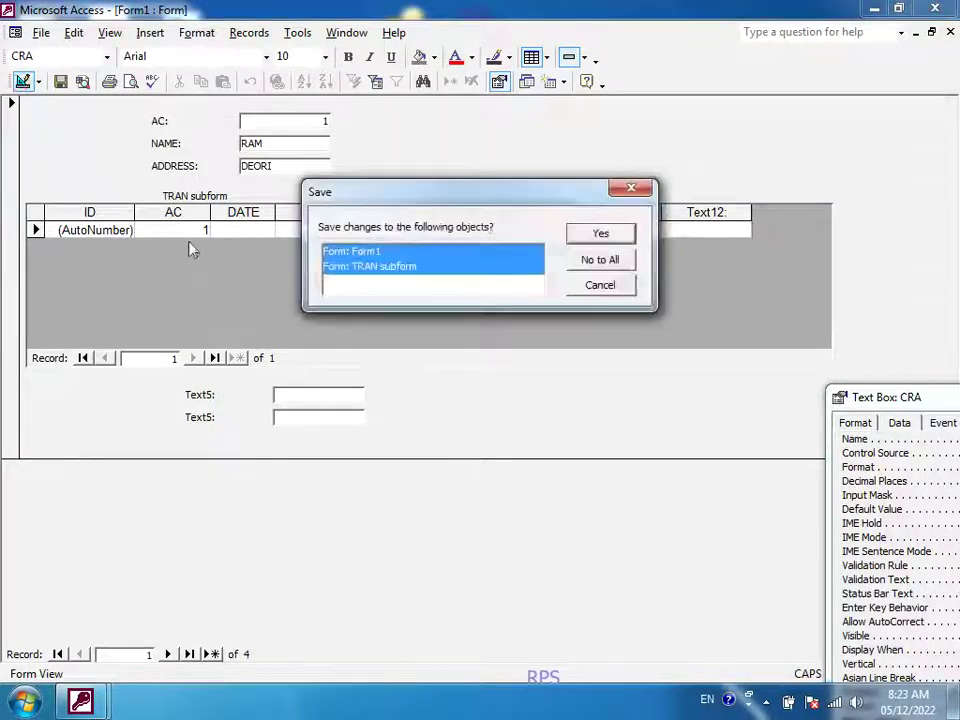
pyautogui.click(601, 235)
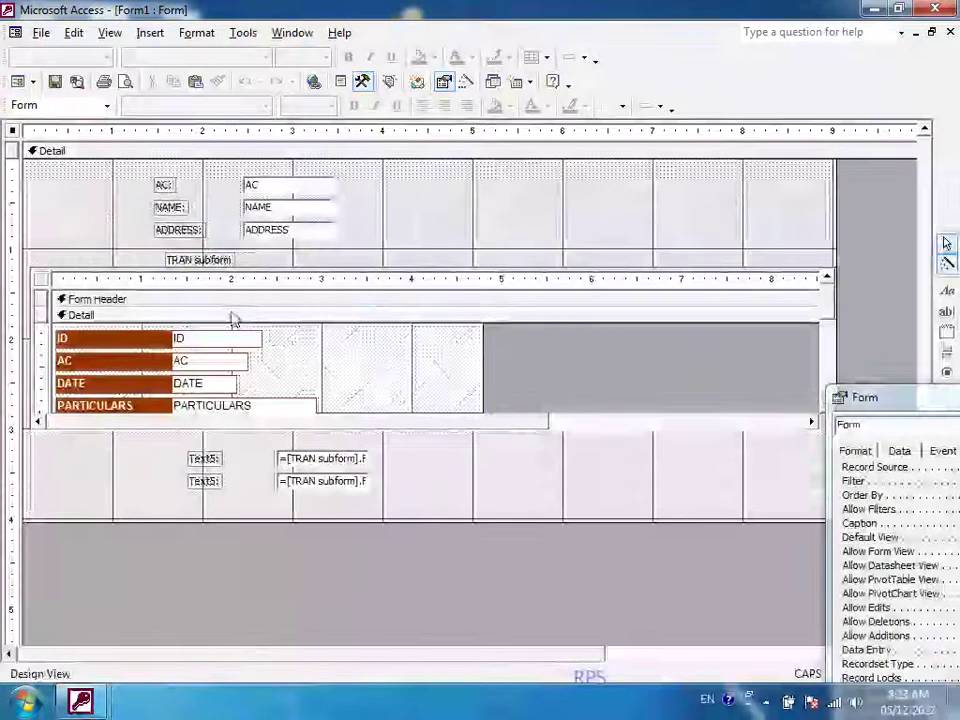
pyautogui.moveTo(918, 397); pyautogui.dragTo(588, 142)
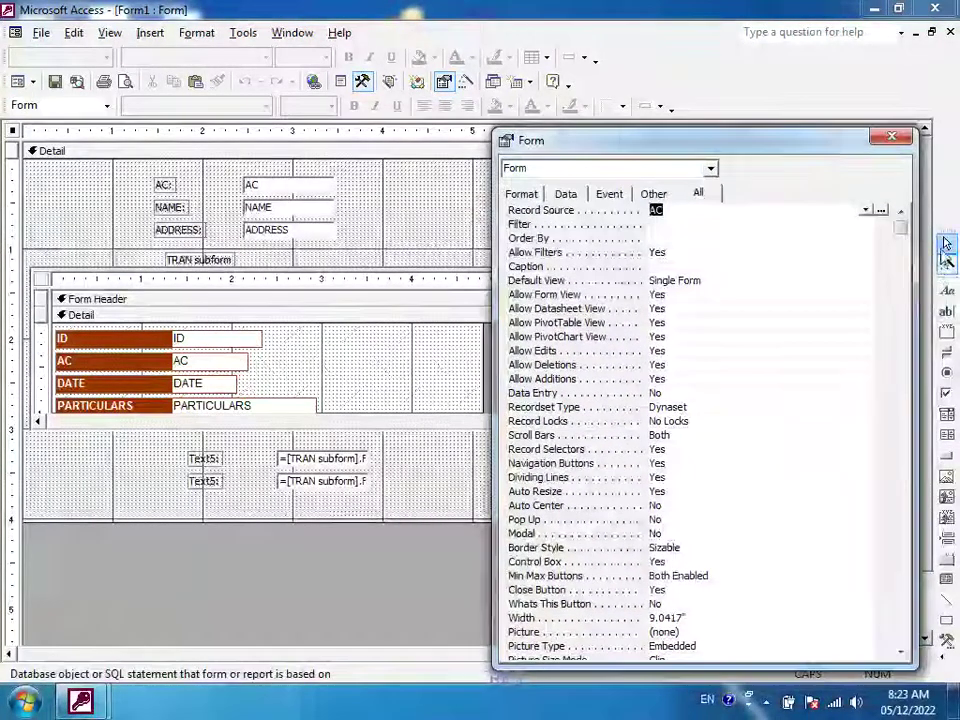
pyautogui.moveTo(940, 243); pyautogui.dragTo(10, 243)
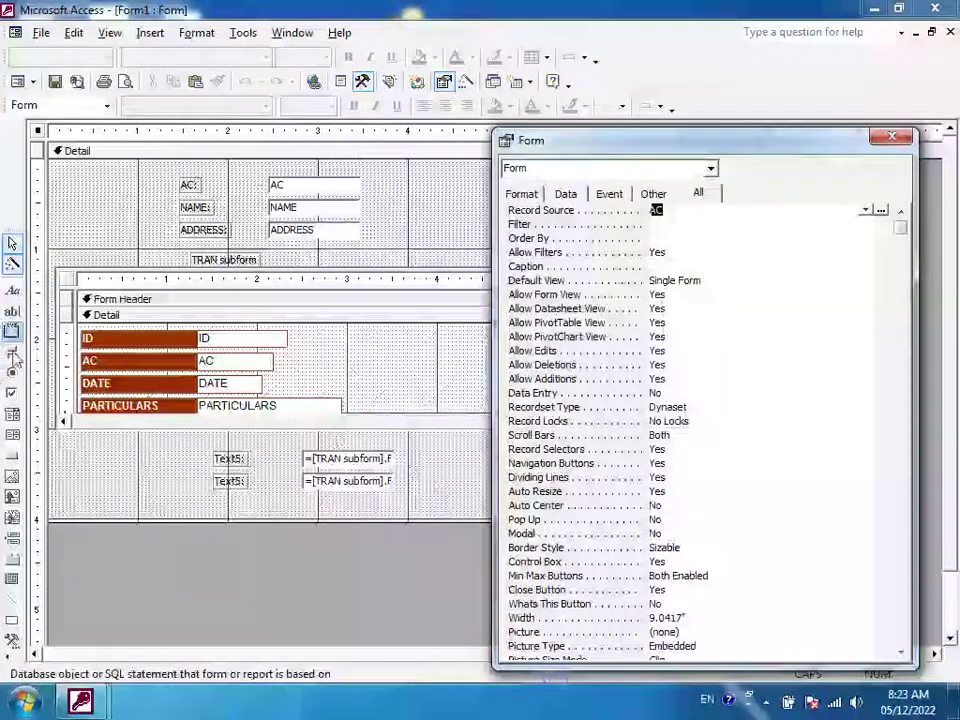
pyautogui.moveTo(664, 146); pyautogui.dragTo(733, 128)
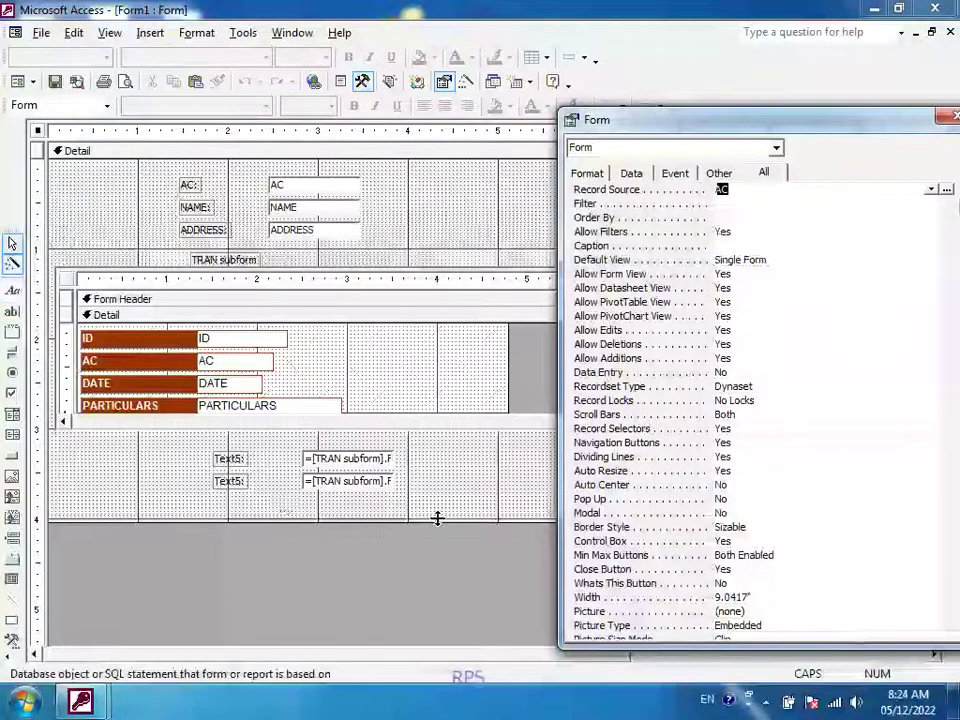
# Step: Duplicate the Text7 text box directly below itself to add a third text box under the subform
pyautogui.click(377, 495)
pyautogui.click(375, 484)
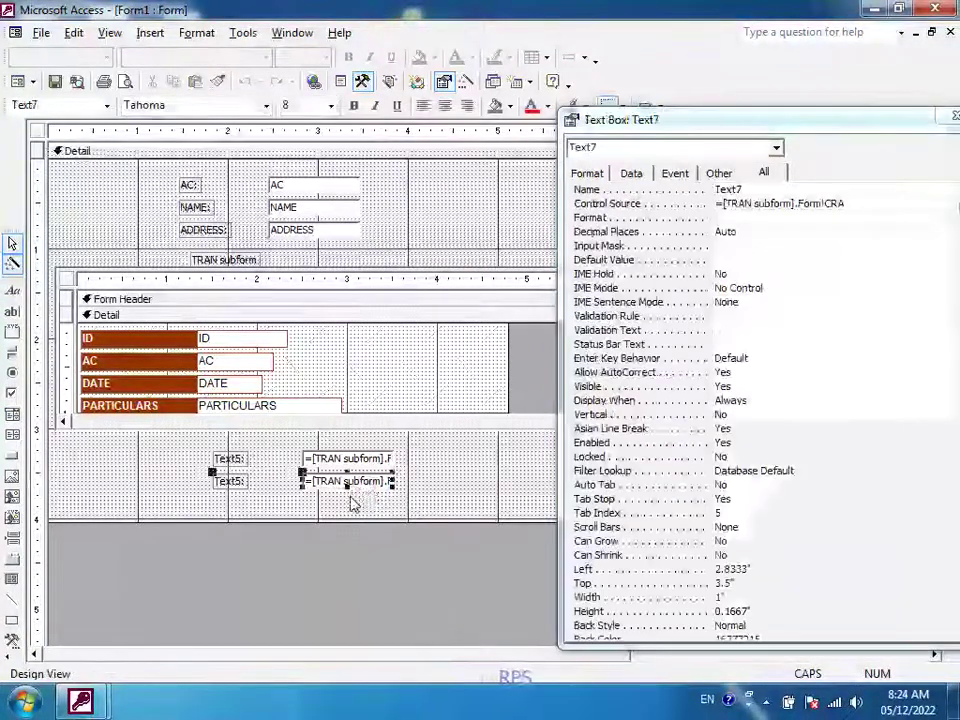
pyautogui.hotkey('ctrl', 'v')
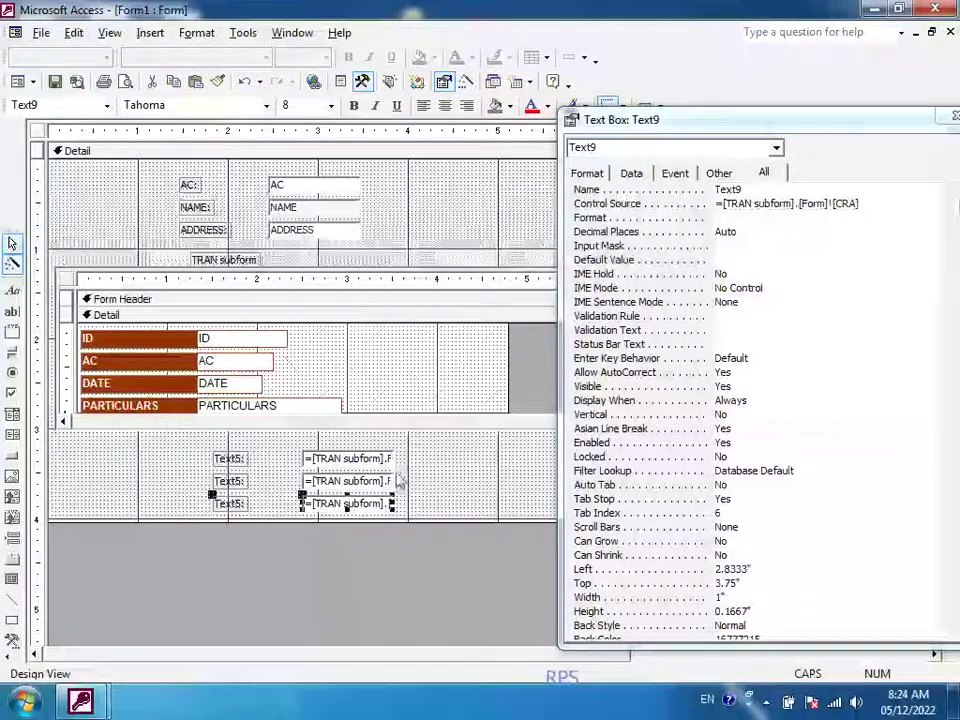
# Step: Rename the first text box below the subform, Text5, to DRT
pyautogui.click(405, 461)
pyautogui.click(364, 459)
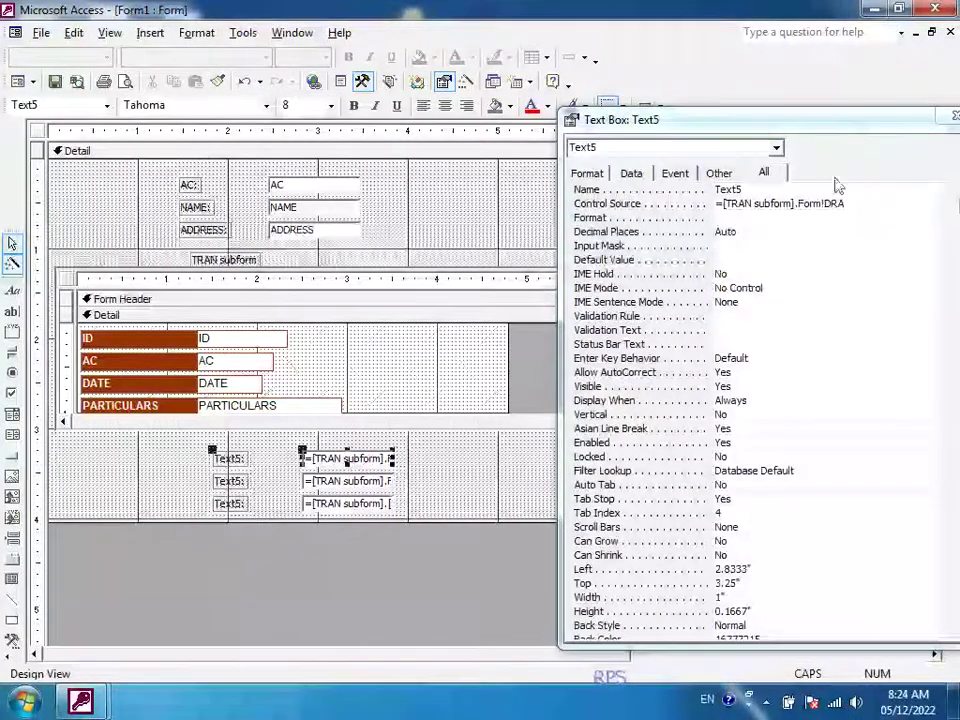
pyautogui.click(763, 176)
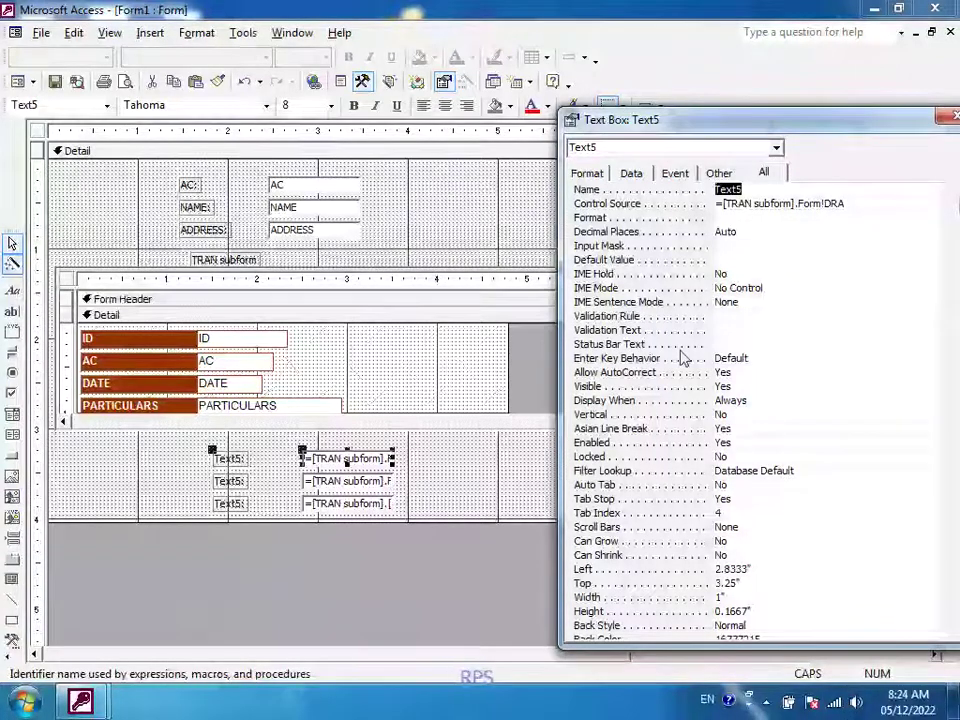
pyautogui.write('DR')
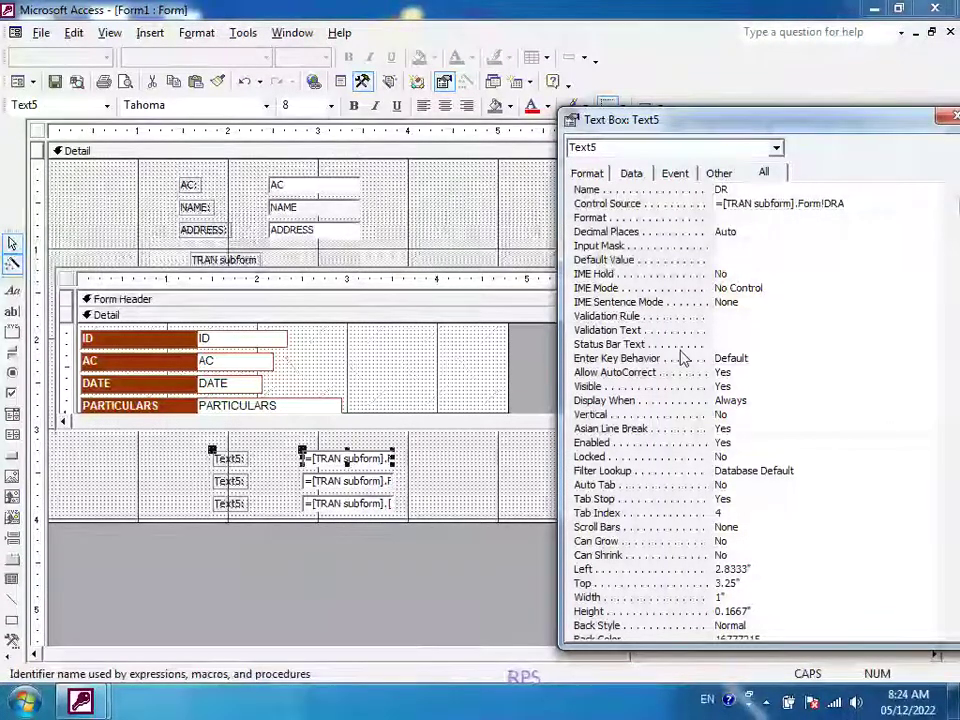
pyautogui.write('T')
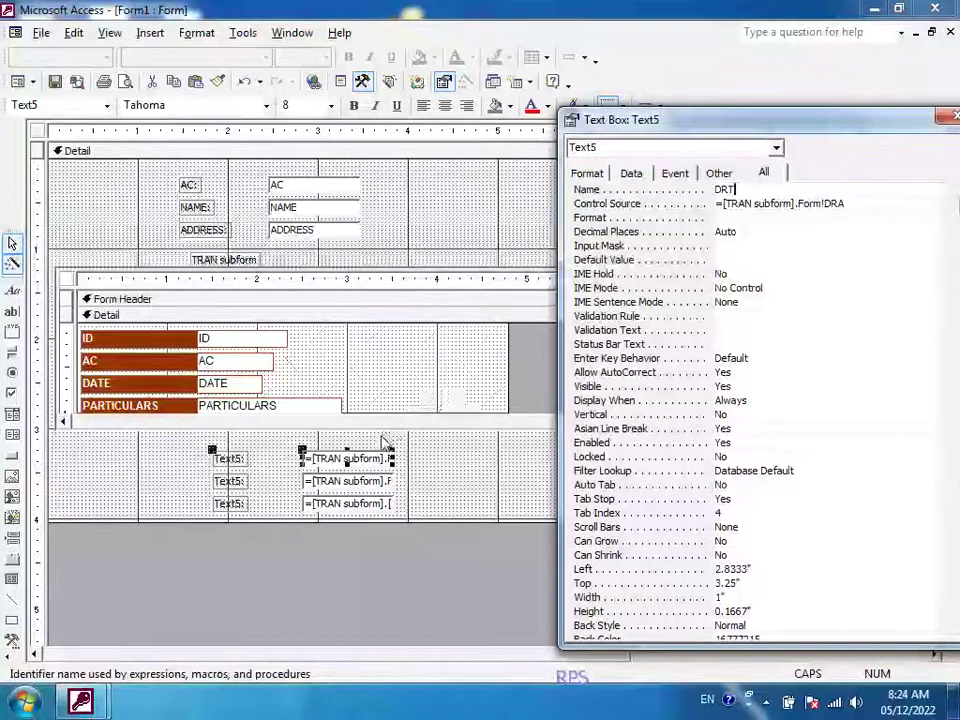
# Step: Rename the second text box below the subform to CRT and the duplicated third one to BAL
pyautogui.click(337, 481)
pyautogui.click(687, 190)
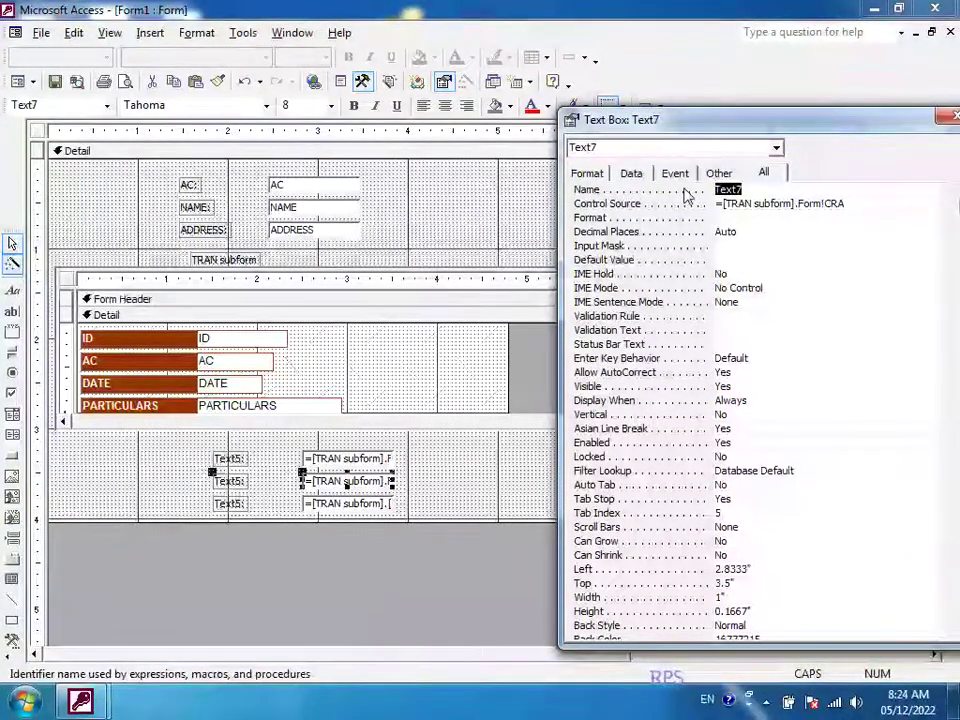
pyautogui.write('RT')
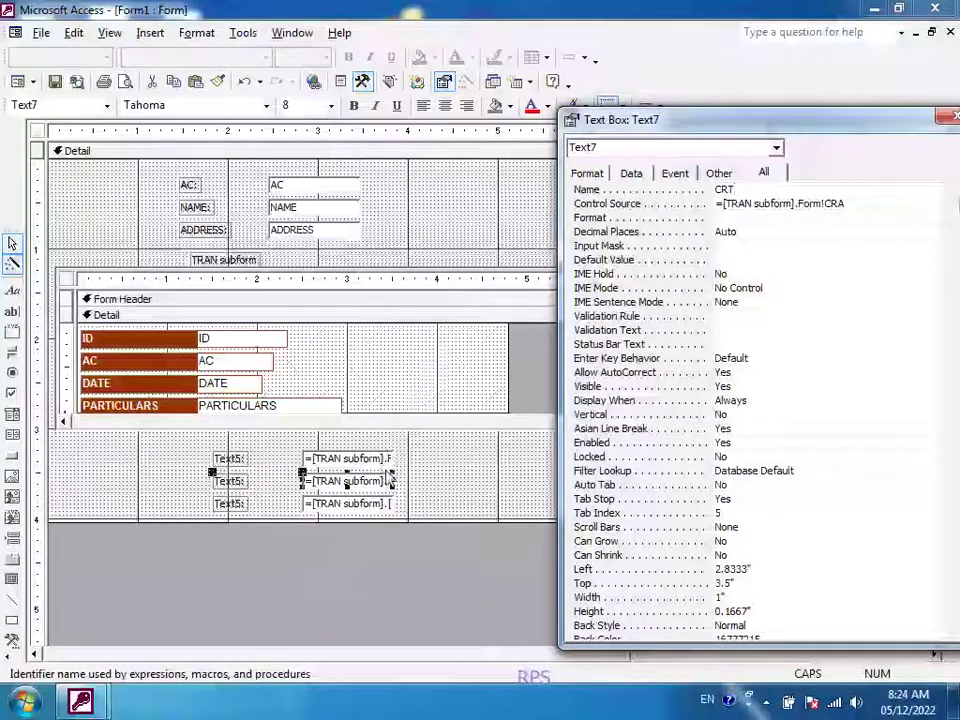
pyautogui.click(349, 506)
pyautogui.click(766, 178)
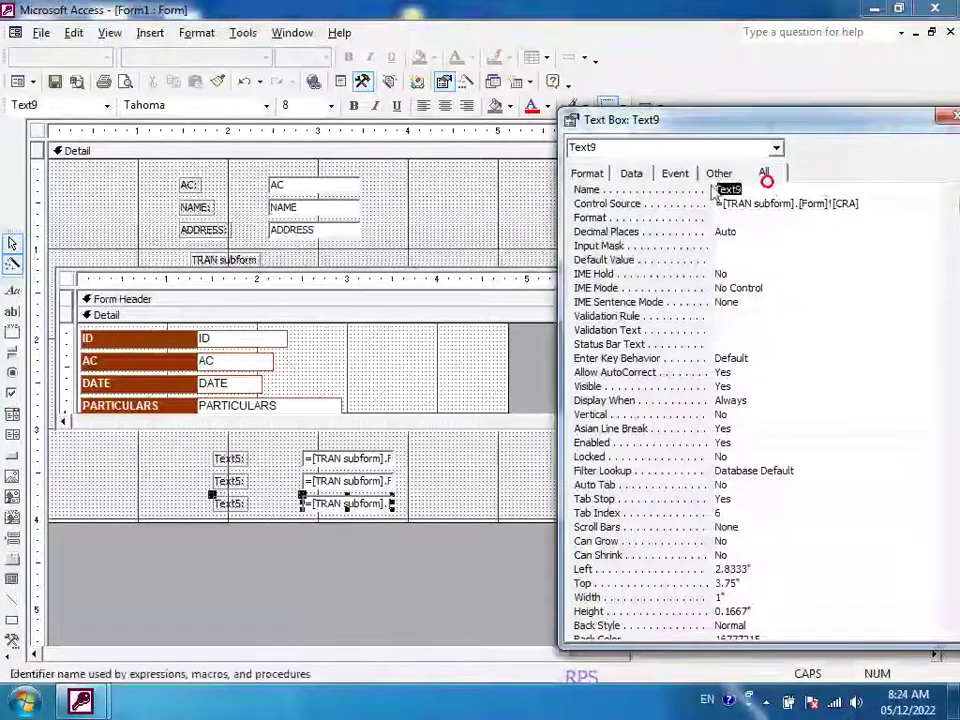
pyautogui.write('BAL')
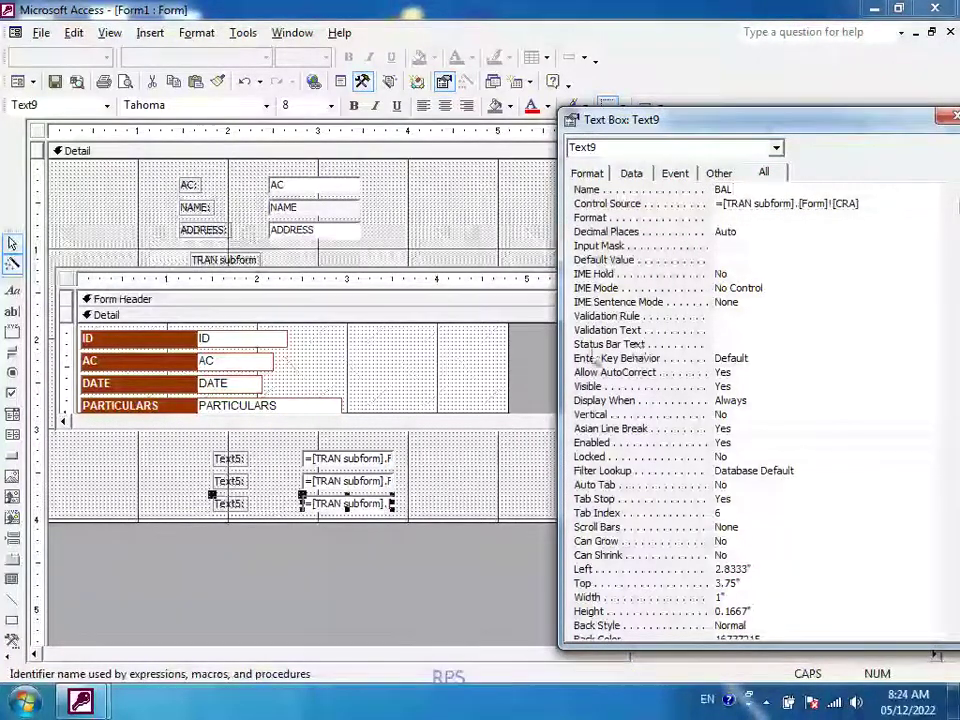
# Step: Open the Expression Builder for the BAL text box's control source and clear the existing expression
pyautogui.click(413, 494)
pyautogui.click(354, 505)
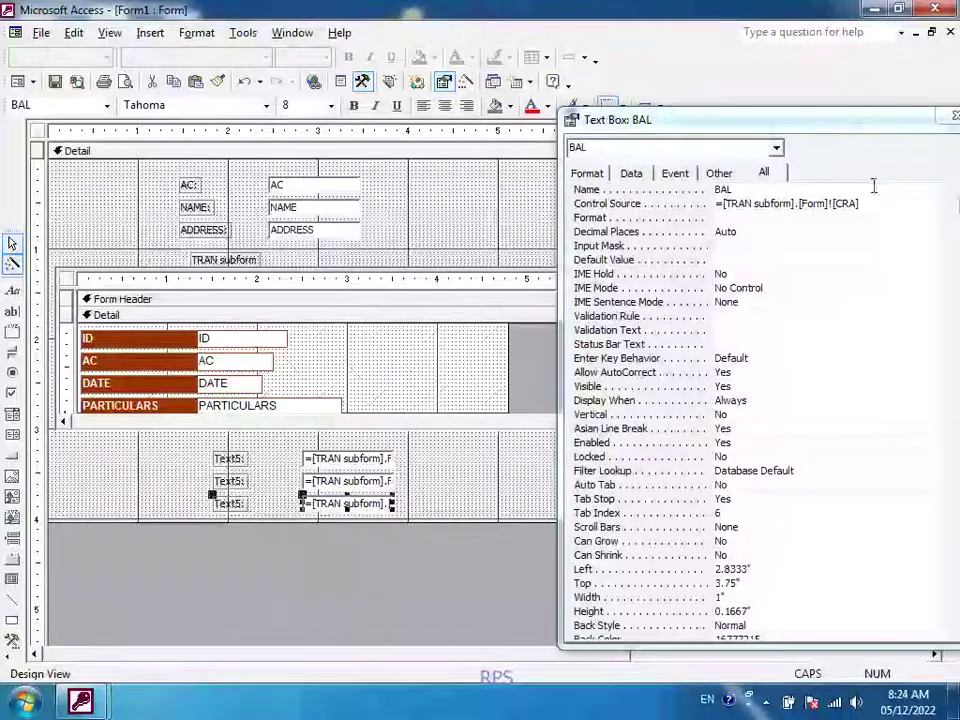
pyautogui.click(881, 204)
pyautogui.click(946, 204)
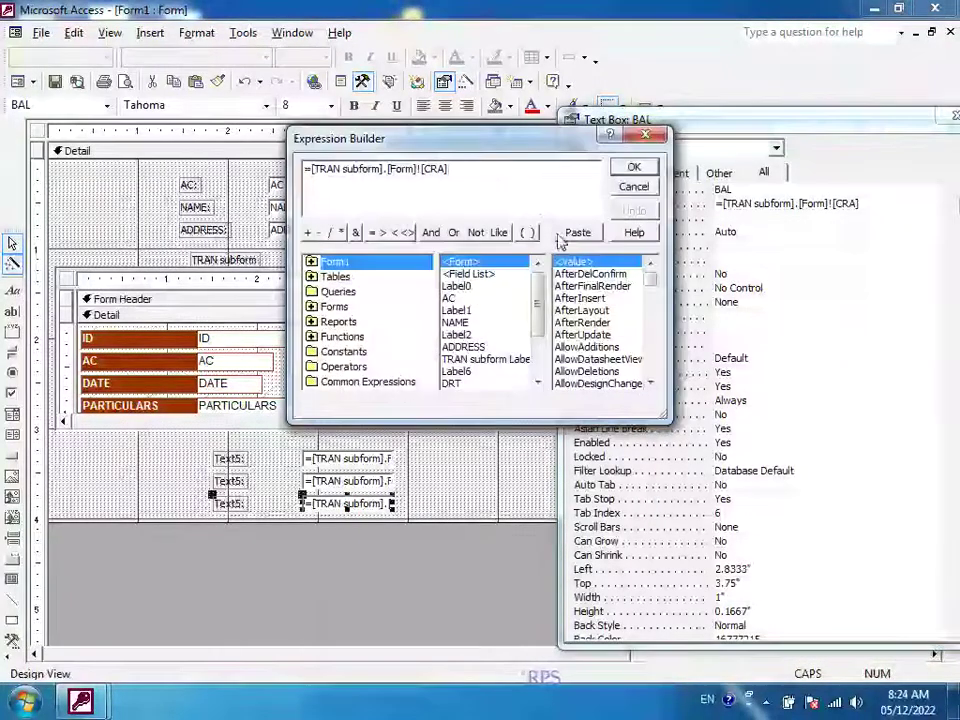
pyautogui.moveTo(502, 176); pyautogui.dragTo(312, 147)
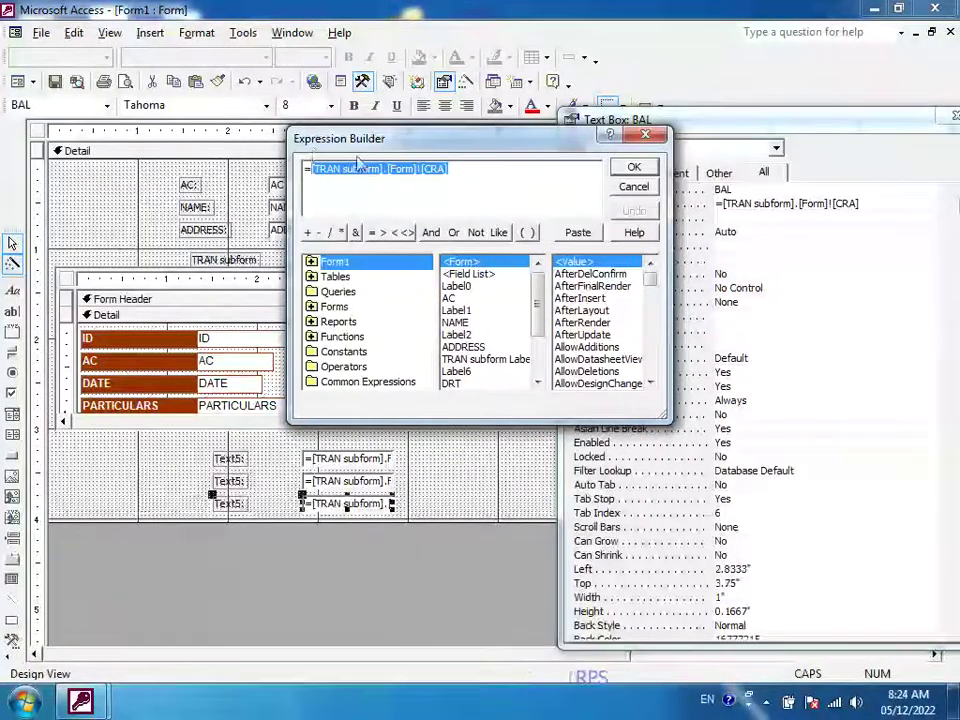
pyautogui.press('BackSpace')
pyautogui.press('BackSpace')
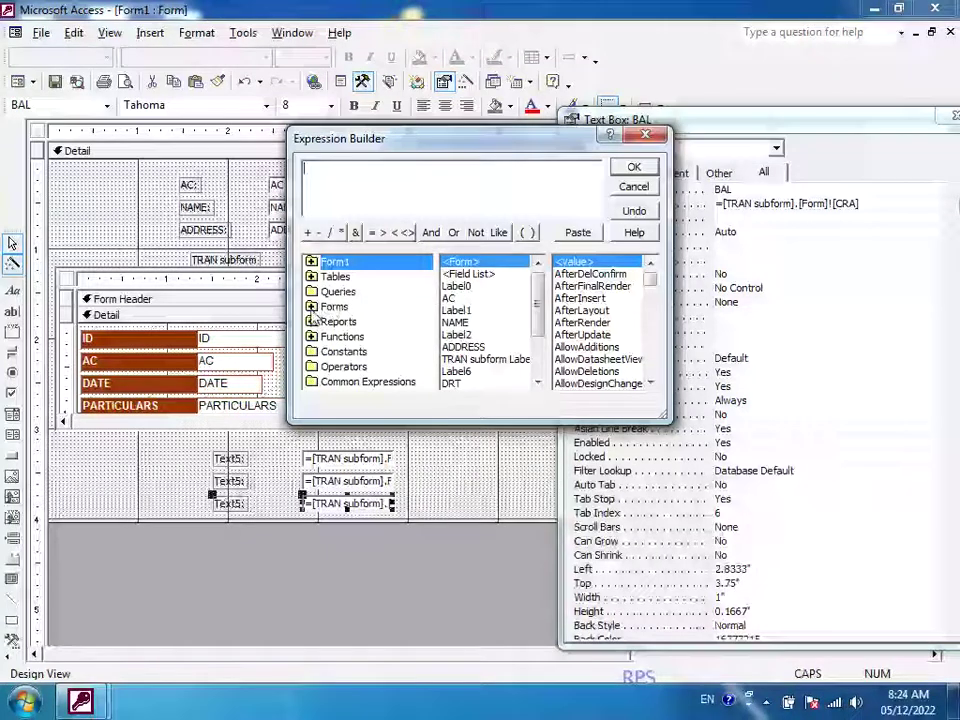
# Step: Build the BAL control source as [CRT] - [DRT] from the loaded Form1's controls and accept it
pyautogui.doubleClick(336, 308)
pyautogui.click(360, 321)
pyautogui.click(352, 322)
pyautogui.click(366, 338)
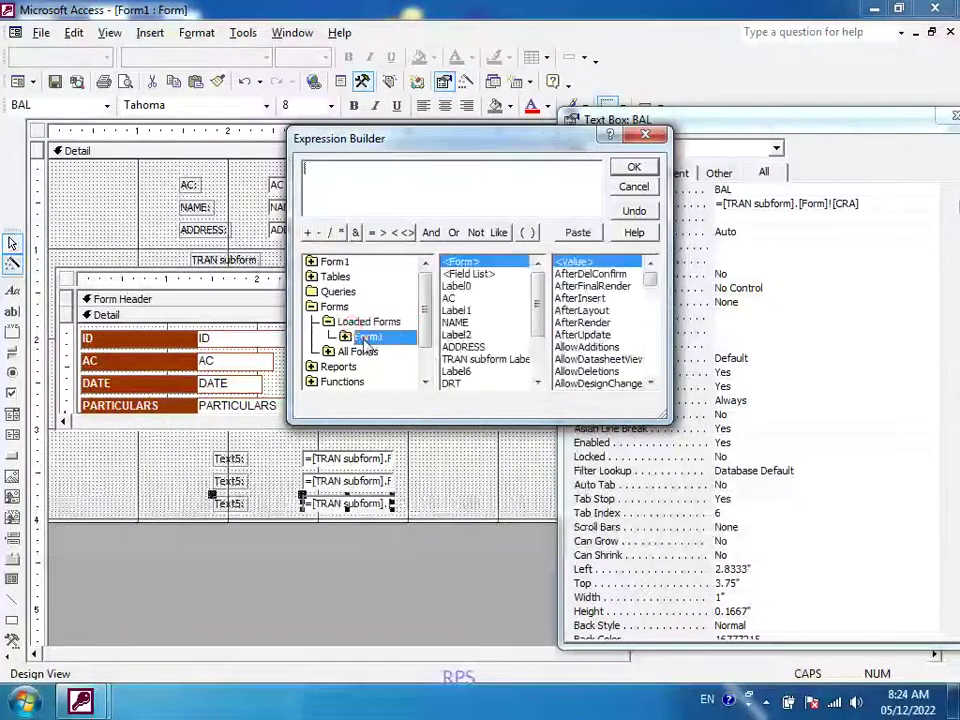
pyautogui.moveTo(540, 316); pyautogui.dragTo(538, 344)
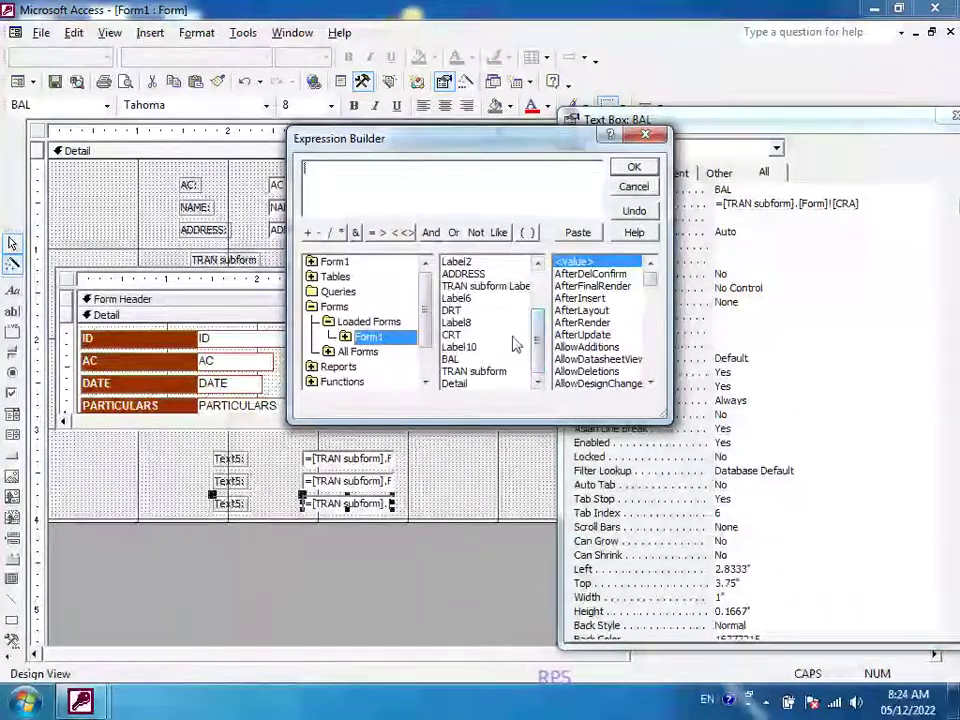
pyautogui.click(462, 311)
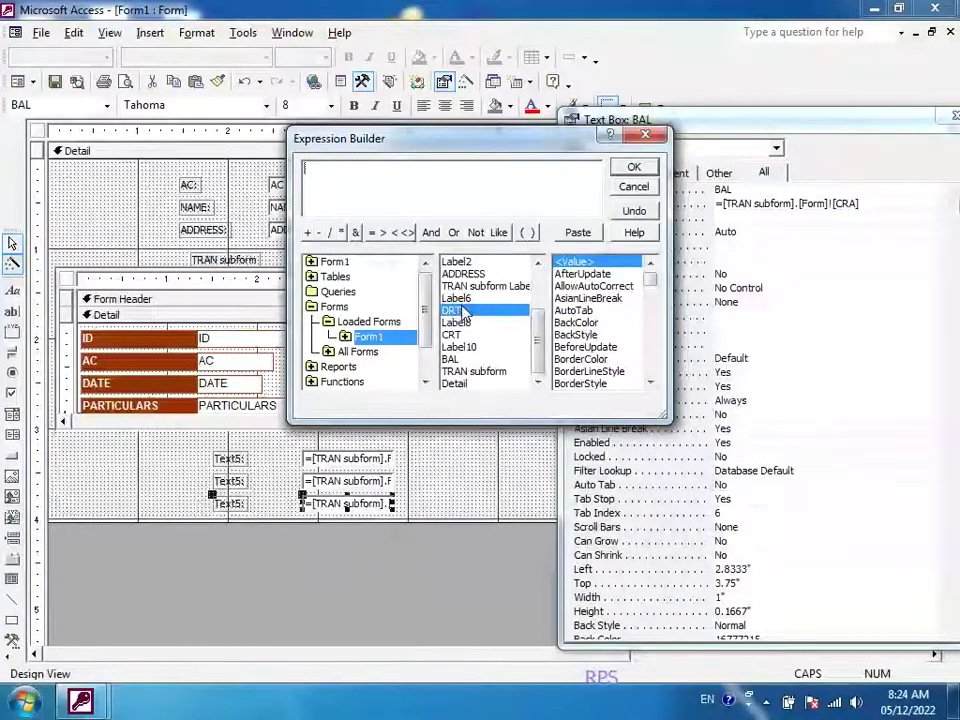
pyautogui.doubleClick(457, 336)
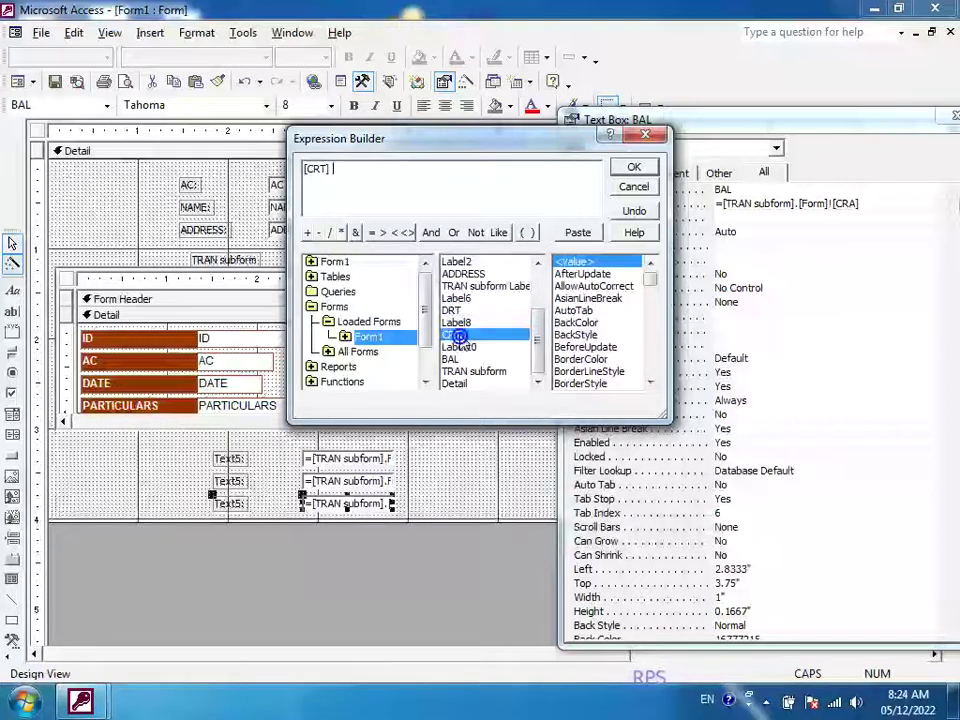
pyautogui.write('-')
pyautogui.doubleClick(449, 311)
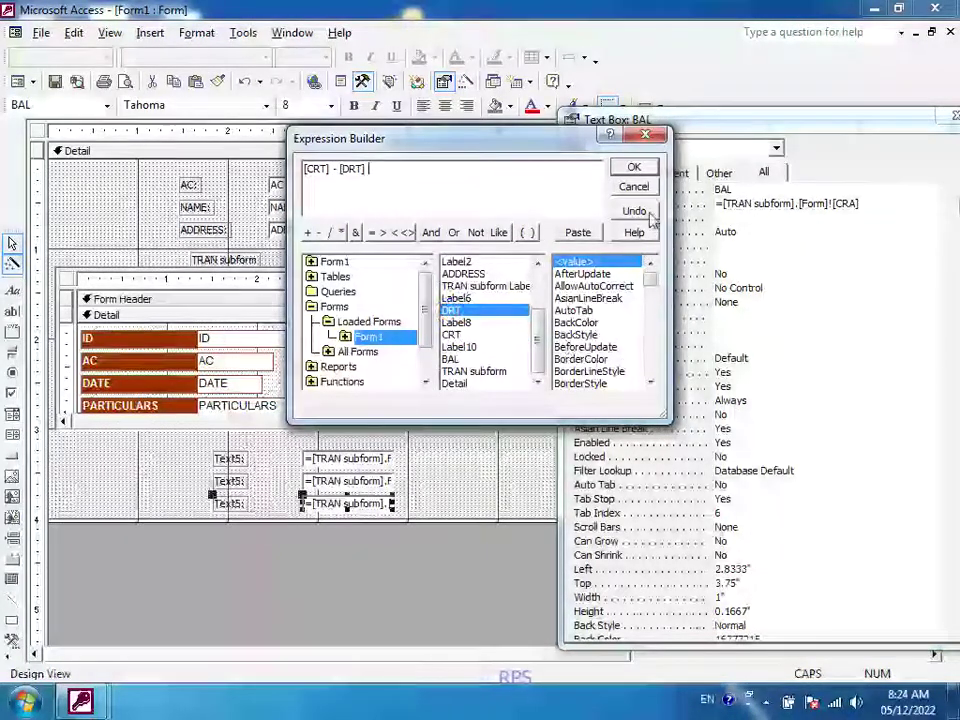
pyautogui.click(634, 168)
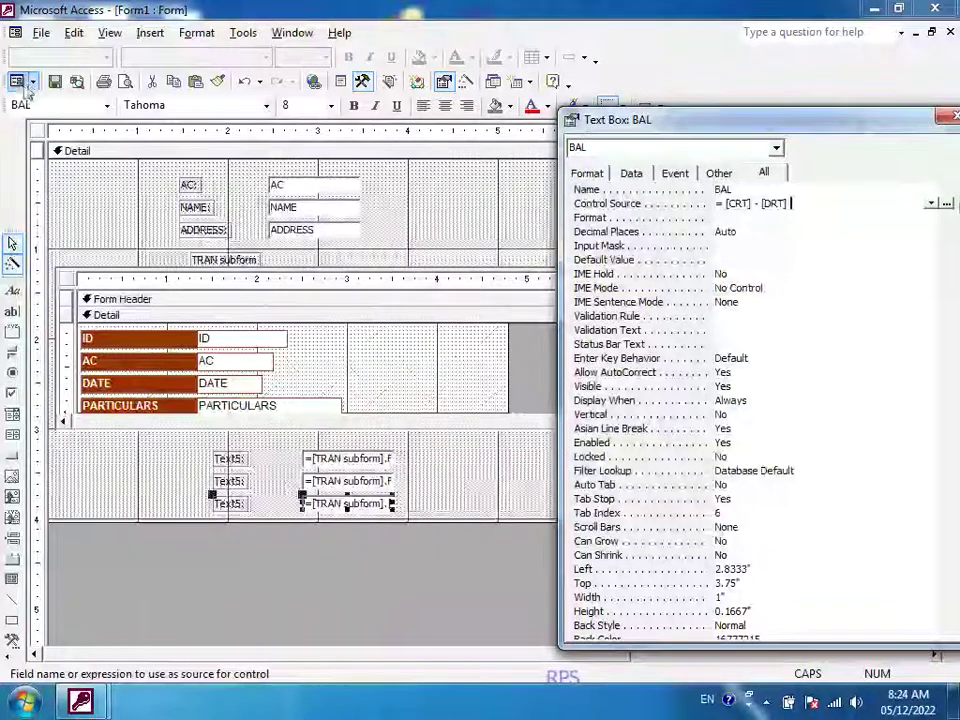
# Step: Check the balance in Form View on the second account record, with the property sheet closed
pyautogui.click(20, 82)
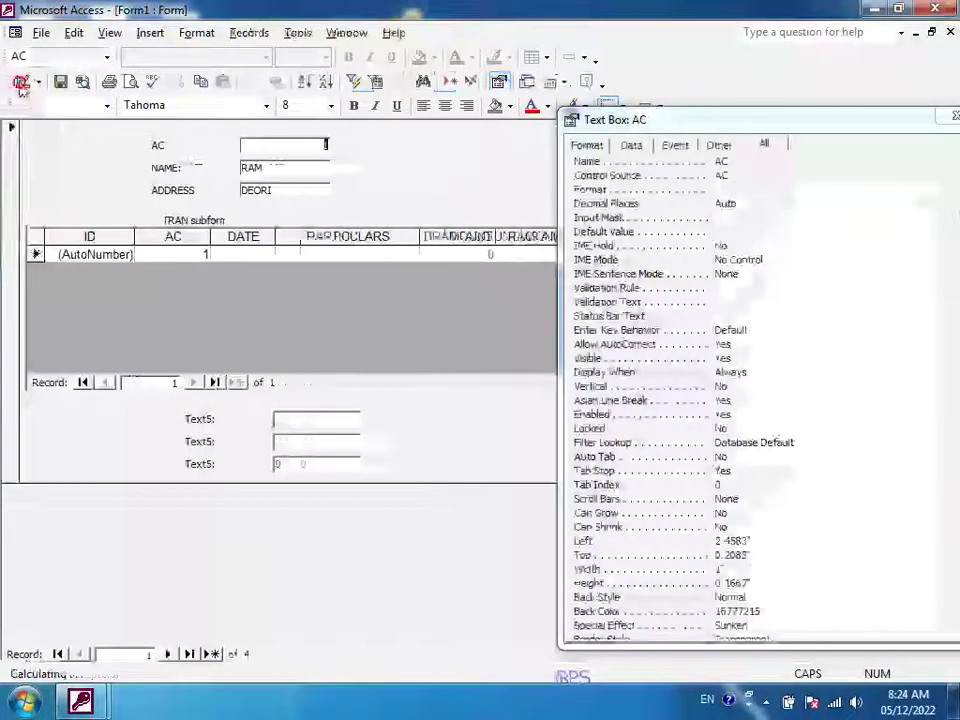
pyautogui.click(170, 659)
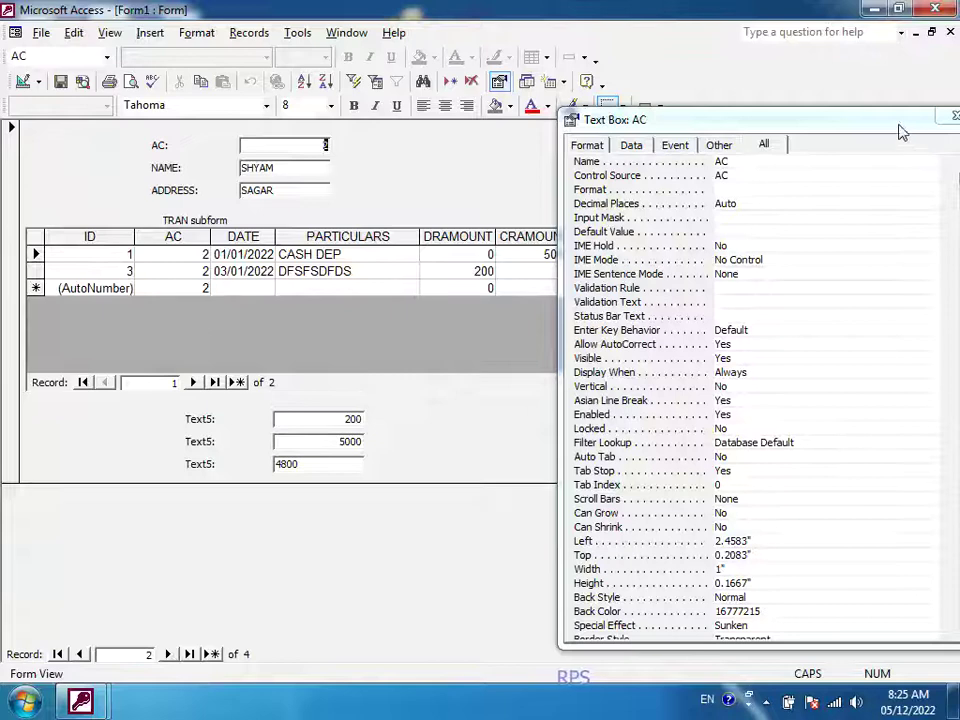
pyautogui.moveTo(900, 132); pyautogui.dragTo(729, 158)
pyautogui.click(789, 148)
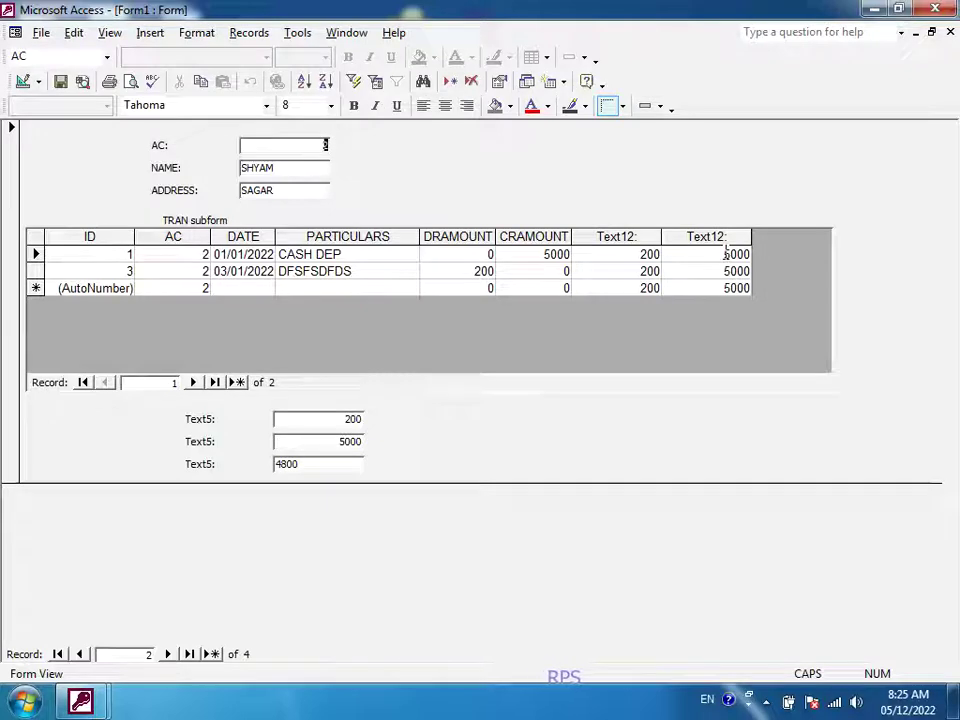
# Step: Return to Design View and open the properties of the DRA sum text box in the TRAN subform
pyautogui.click(22, 81)
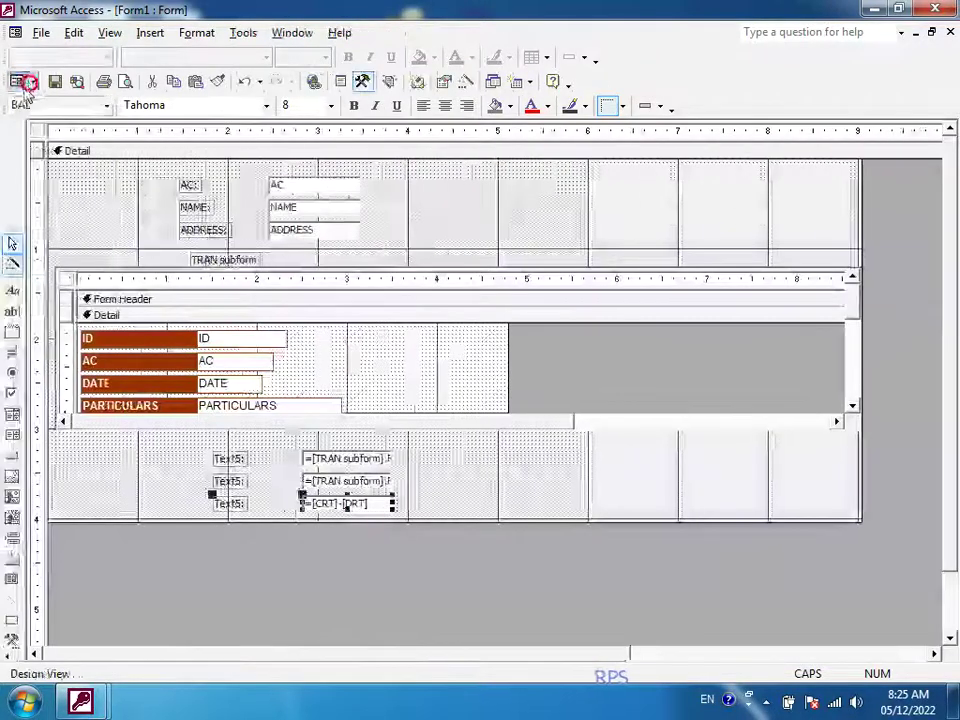
pyautogui.scroll(-2, 701, 343)
pyautogui.click(821, 276)
pyautogui.click(853, 320)
pyautogui.click(853, 320)
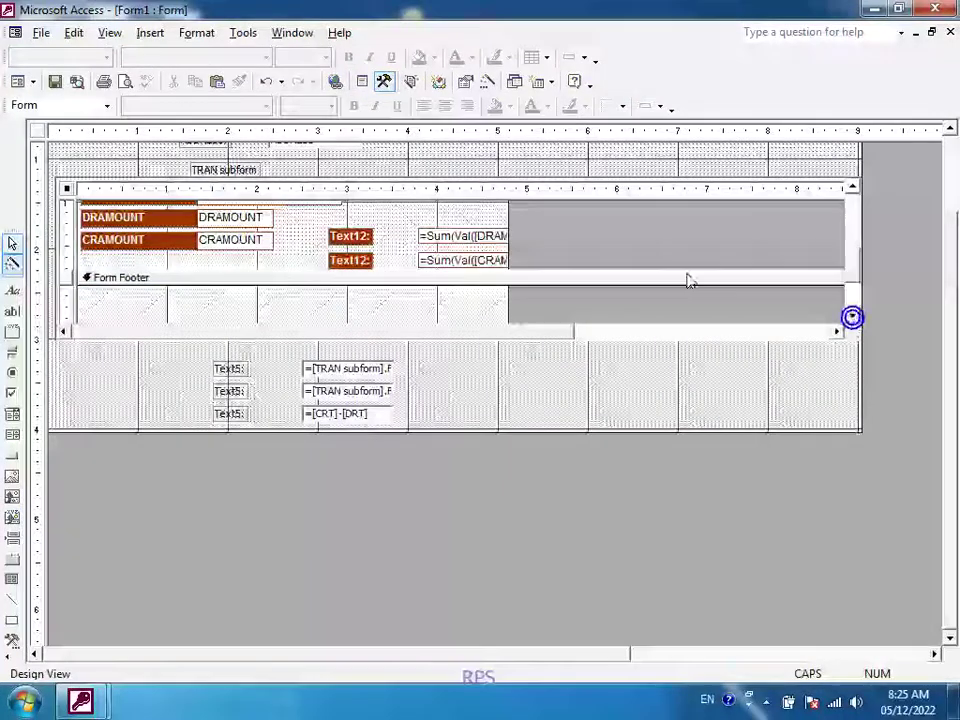
pyautogui.click(426, 236)
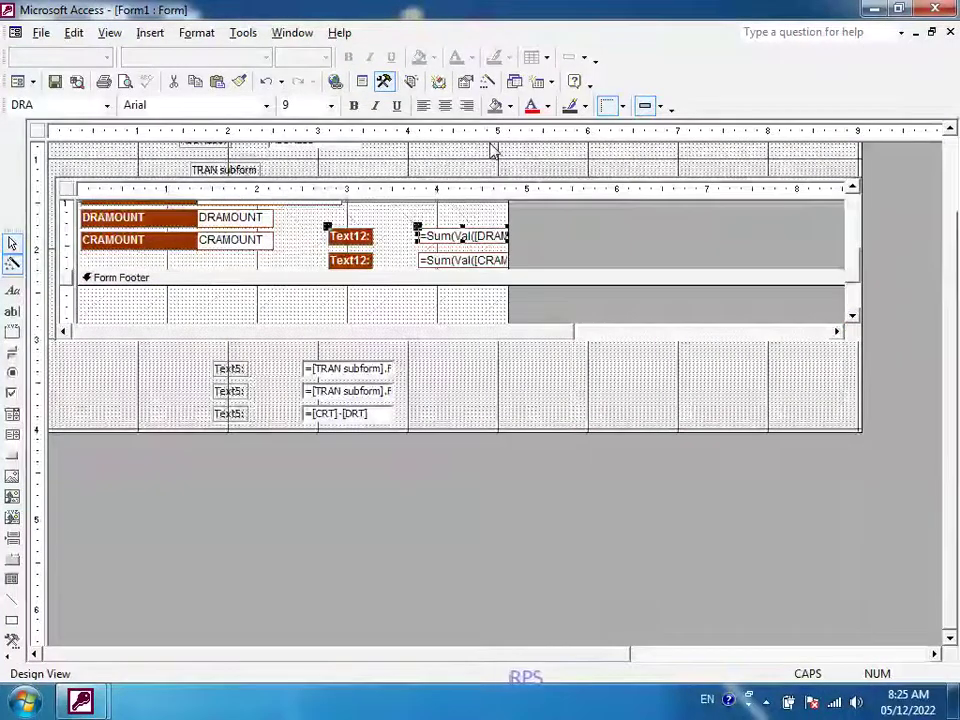
pyautogui.click(467, 81)
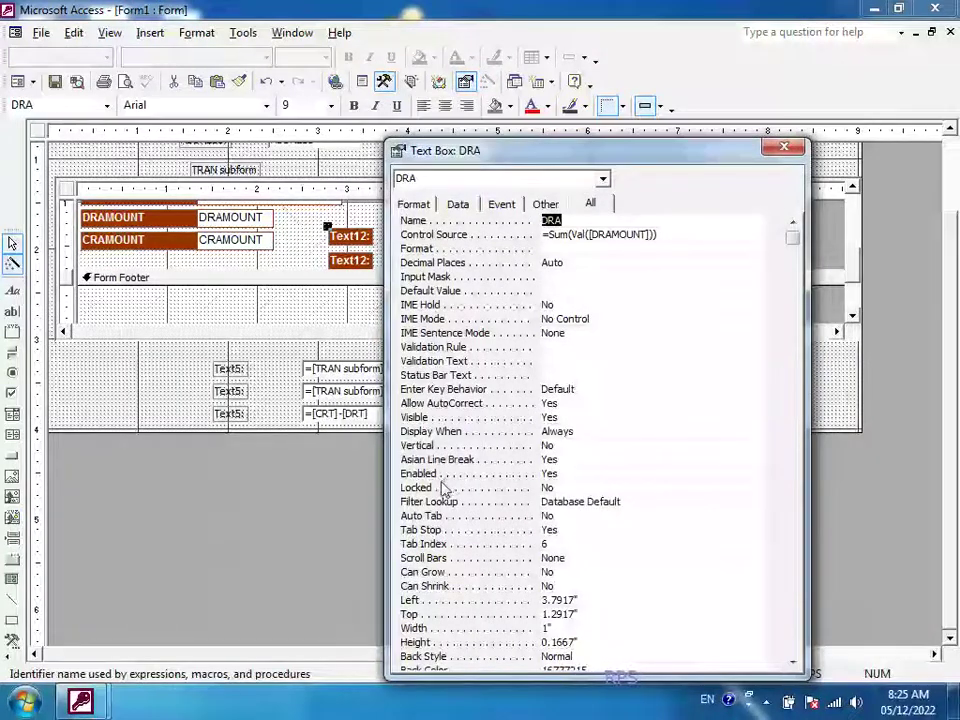
# Step: Set the DRA text box's Visible property to No
pyautogui.click(446, 517)
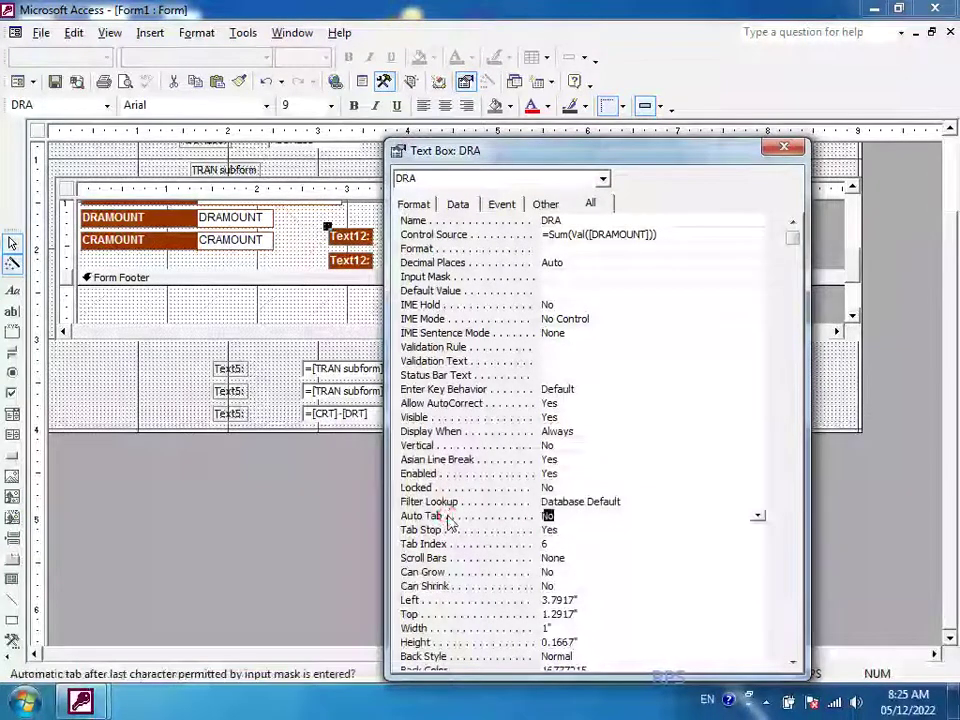
pyautogui.scroll(-15, 446, 520)
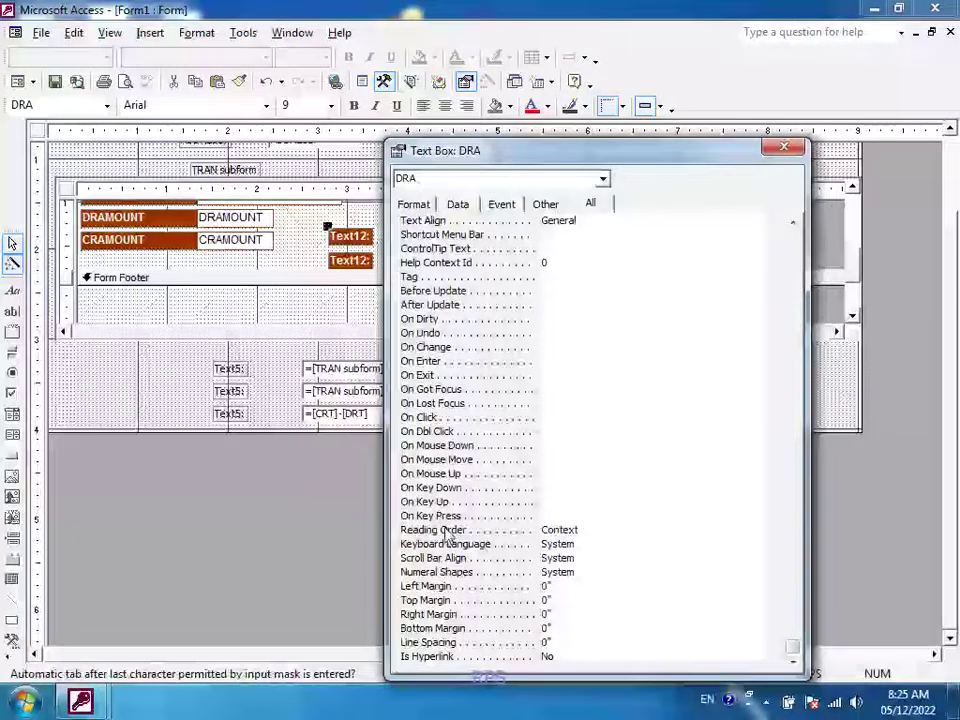
pyautogui.scroll(15, 447, 532)
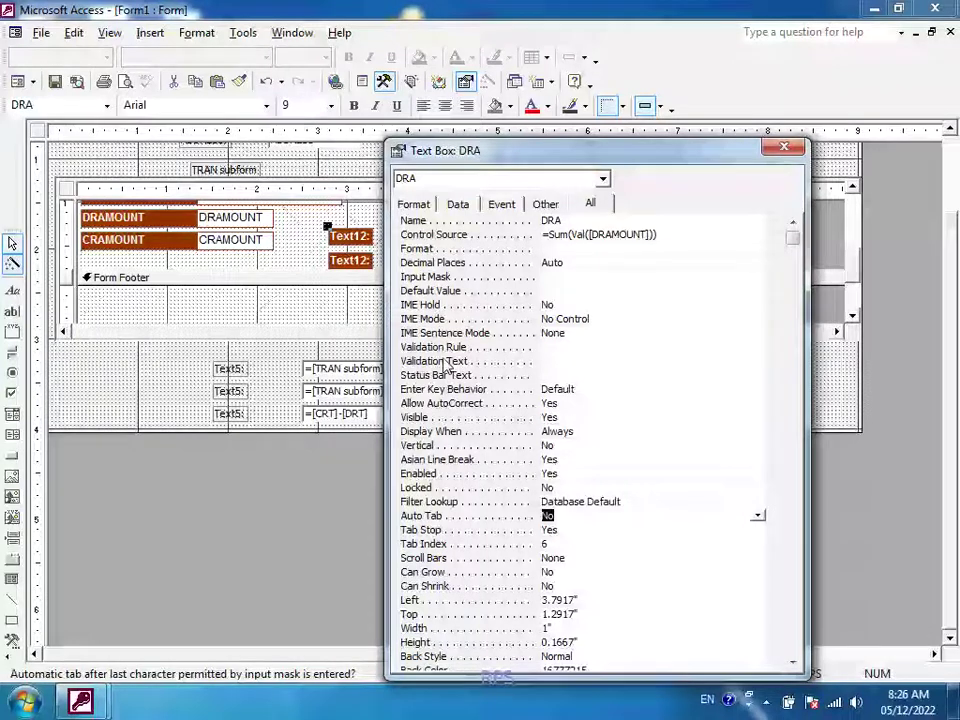
pyautogui.click(432, 418)
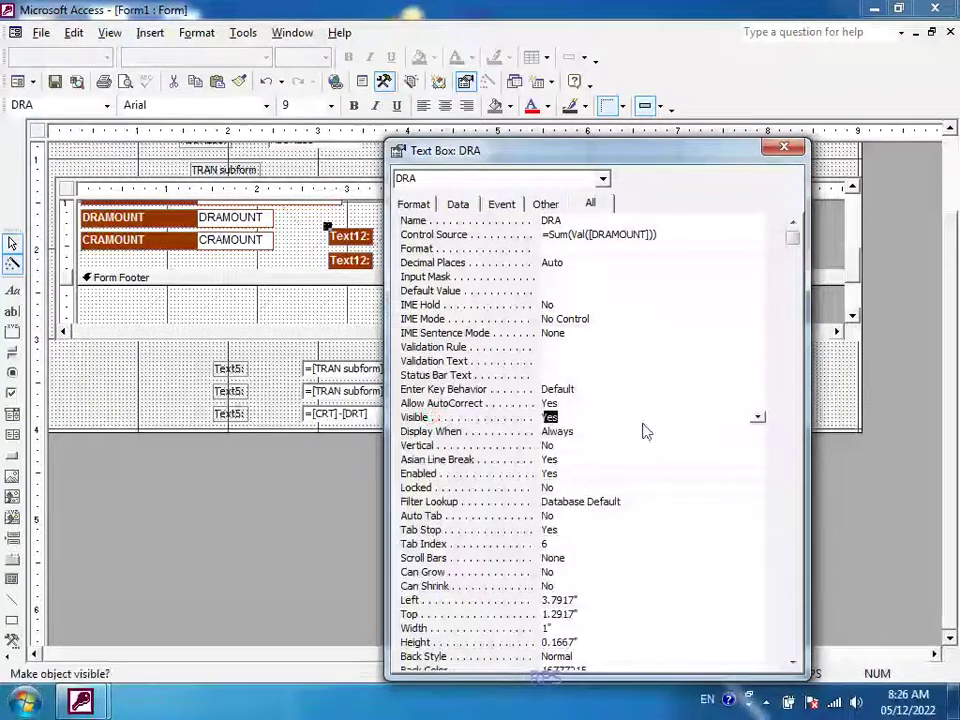
pyautogui.click(758, 418)
pyautogui.click(594, 445)
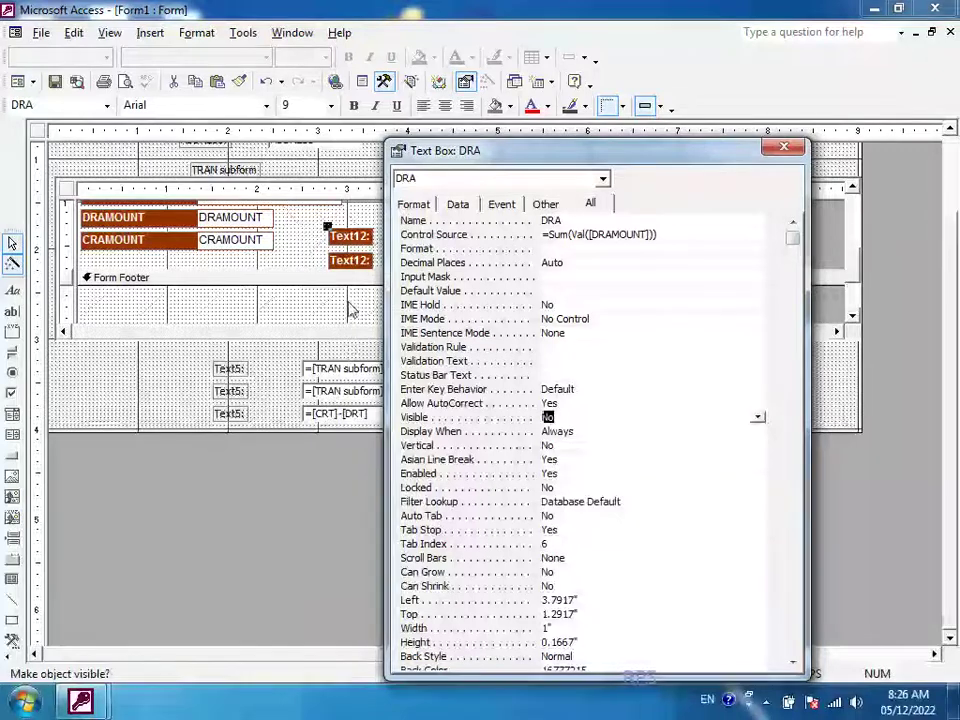
# Step: Set the Visible property of the CRA sum text box in the subform to No
pyautogui.click(340, 257)
pyautogui.moveTo(600, 152); pyautogui.dragTo(694, 162)
pyautogui.click(445, 260)
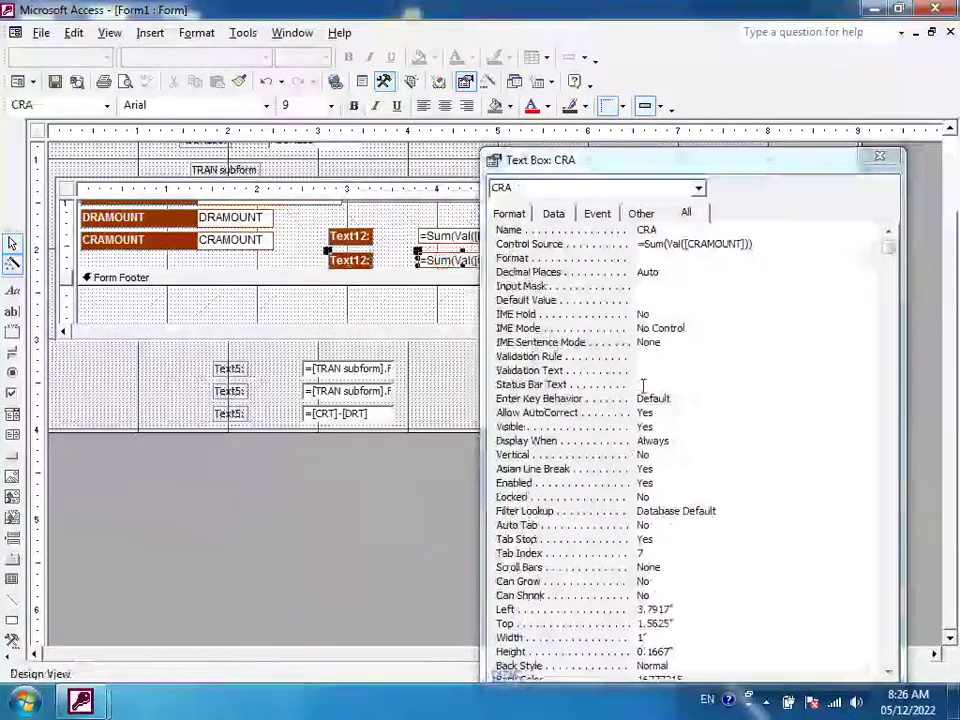
pyautogui.click(655, 426)
pyautogui.click(851, 425)
pyautogui.click(681, 454)
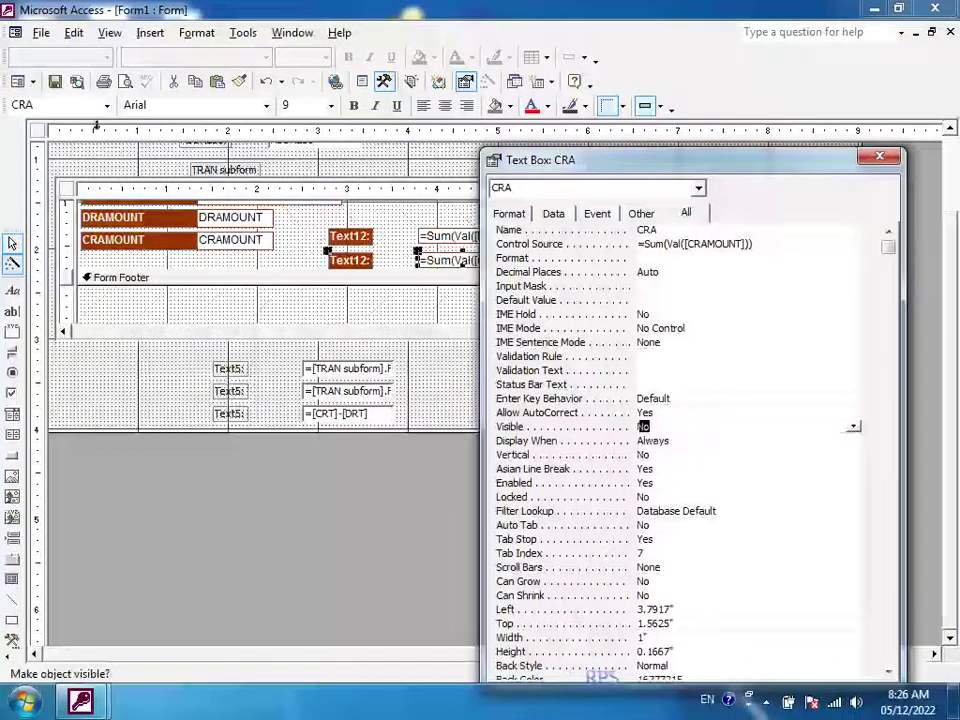
# Step: Switch to Form View and move the property sheet down to check the subform's sum columns
pyautogui.click(20, 80)
pyautogui.moveTo(790, 160); pyautogui.dragTo(844, 334)
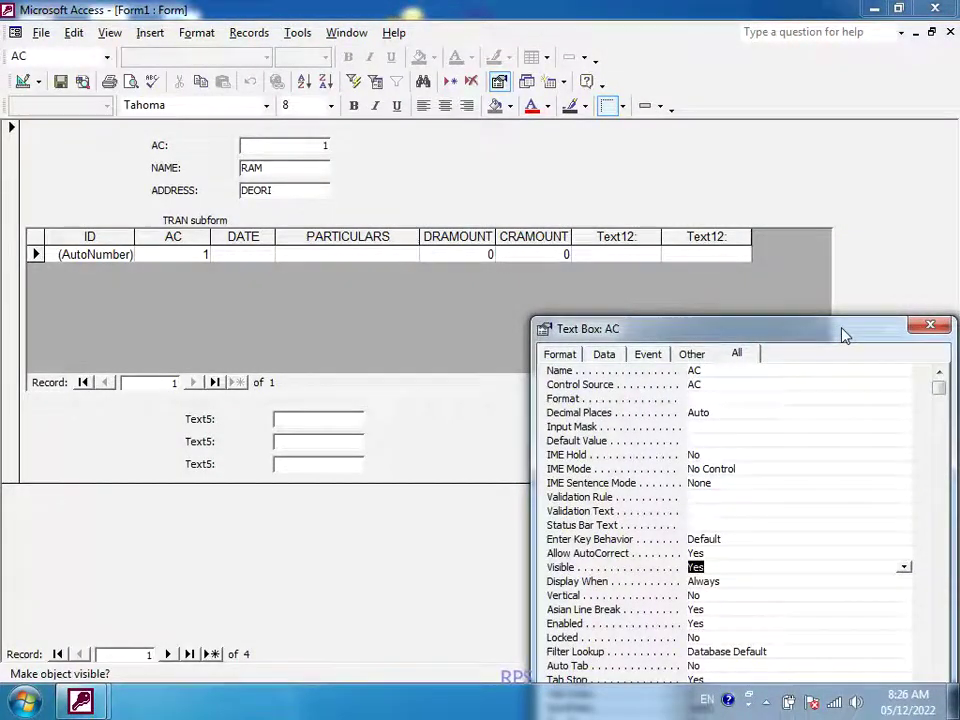
pyautogui.moveTo(844, 334); pyautogui.dragTo(838, 265)
# Step: Try to set the main form's AC text box Visible property to No
pyautogui.click(899, 497)
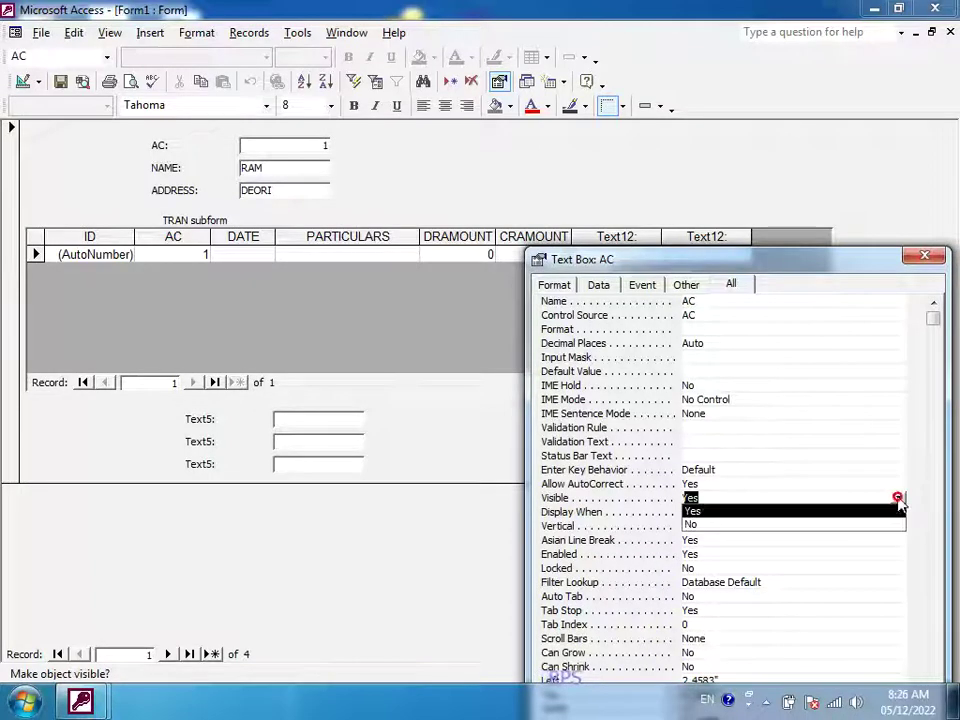
pyautogui.click(732, 525)
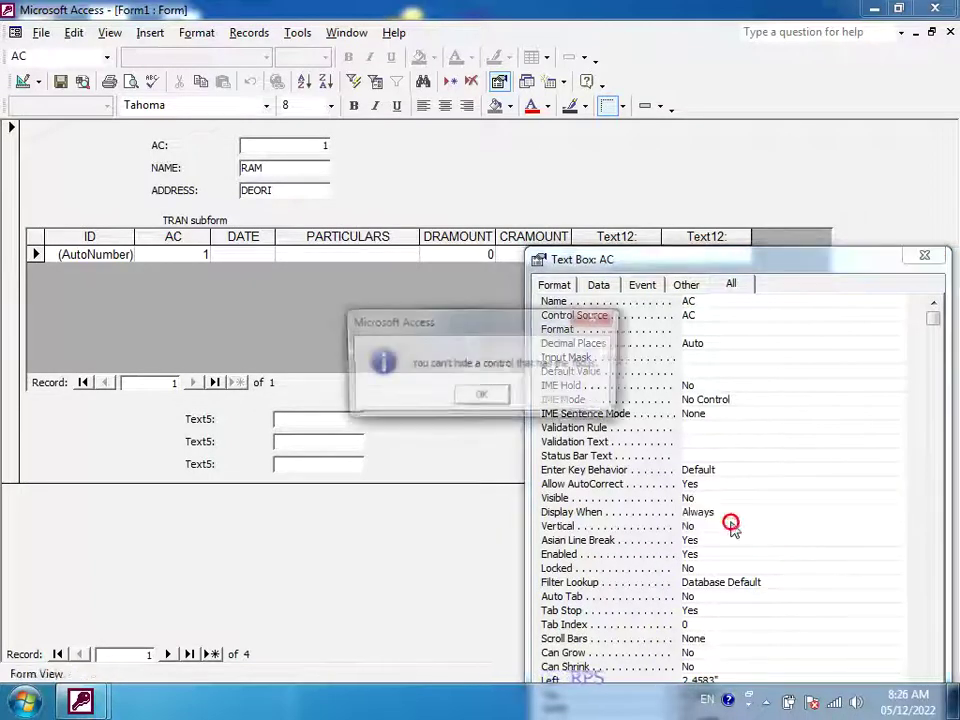
pyautogui.click(483, 398)
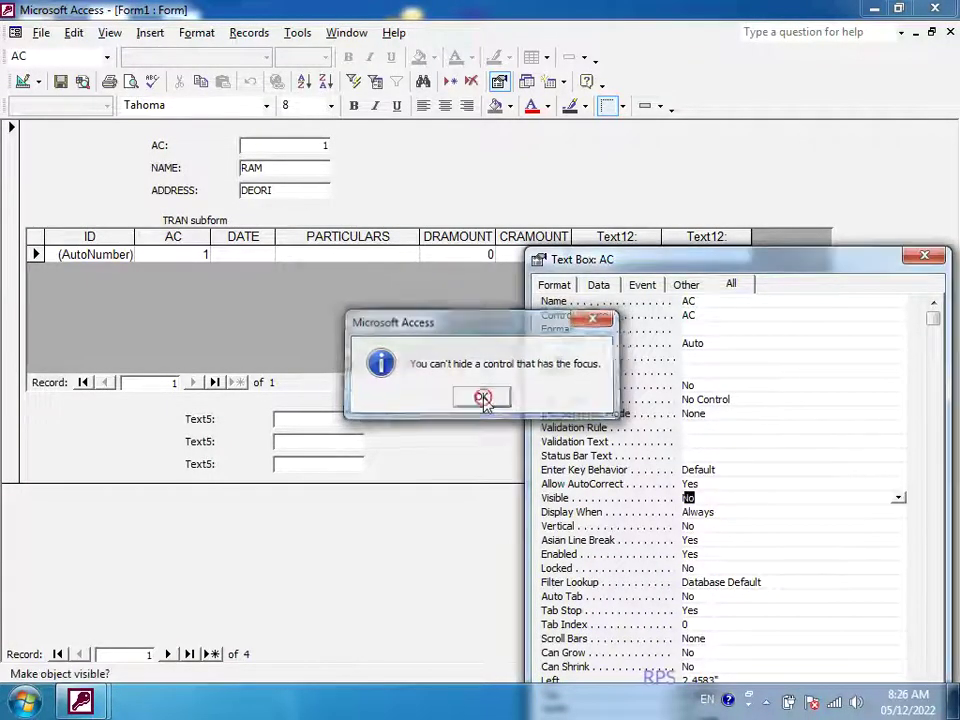
# Step: Save Form1 and TRAN subform, reopen Form View and check the AC text box's Visible property
pyautogui.click(21, 80)
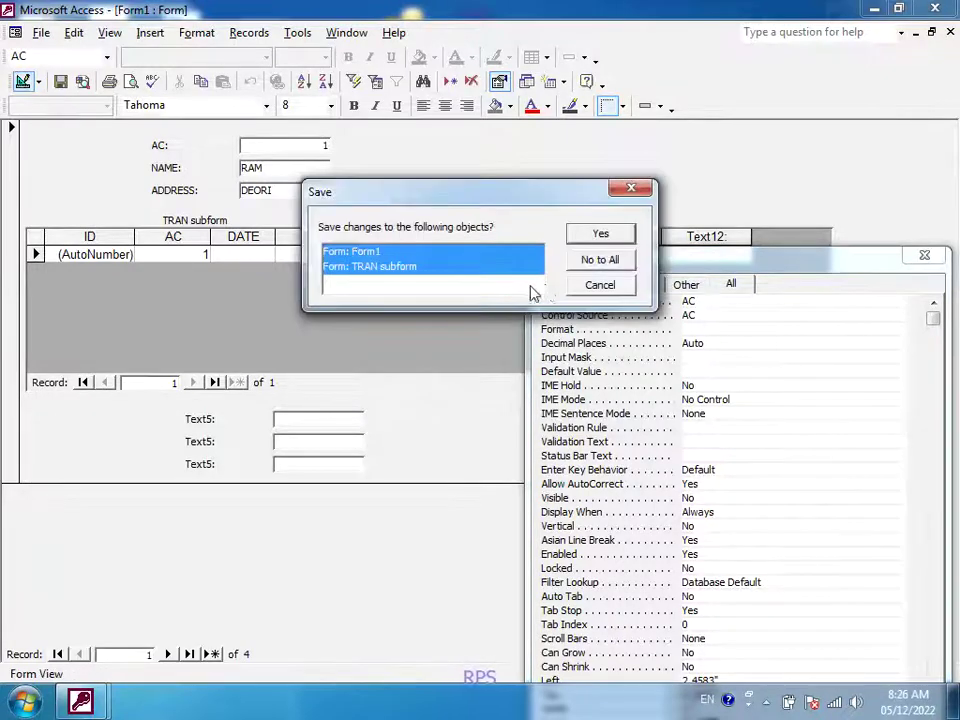
pyautogui.click(605, 240)
pyautogui.click(21, 80)
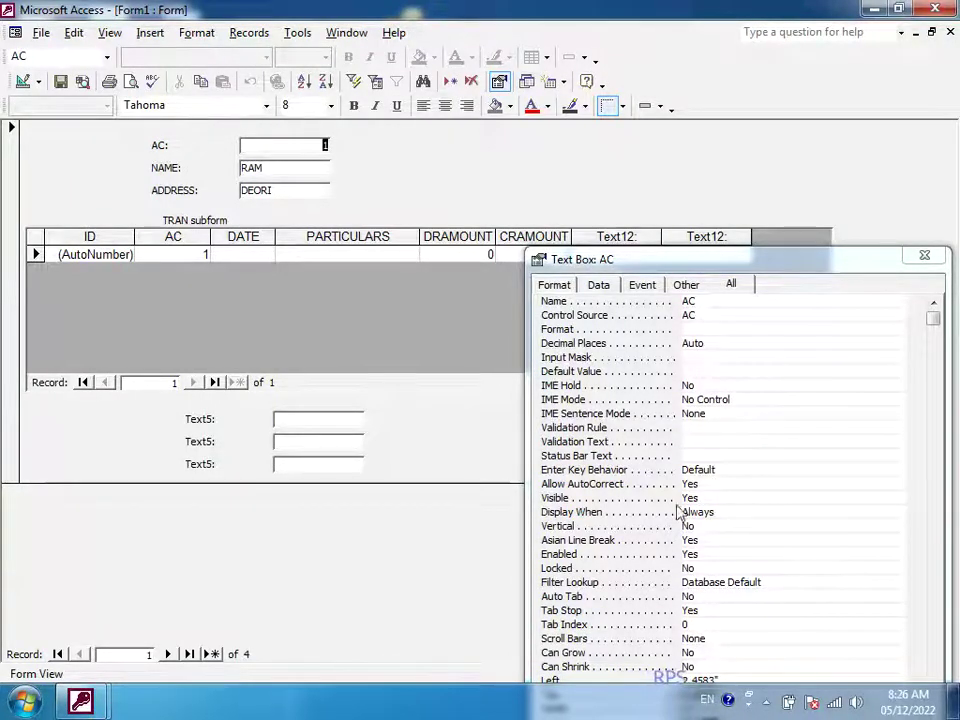
pyautogui.click(584, 498)
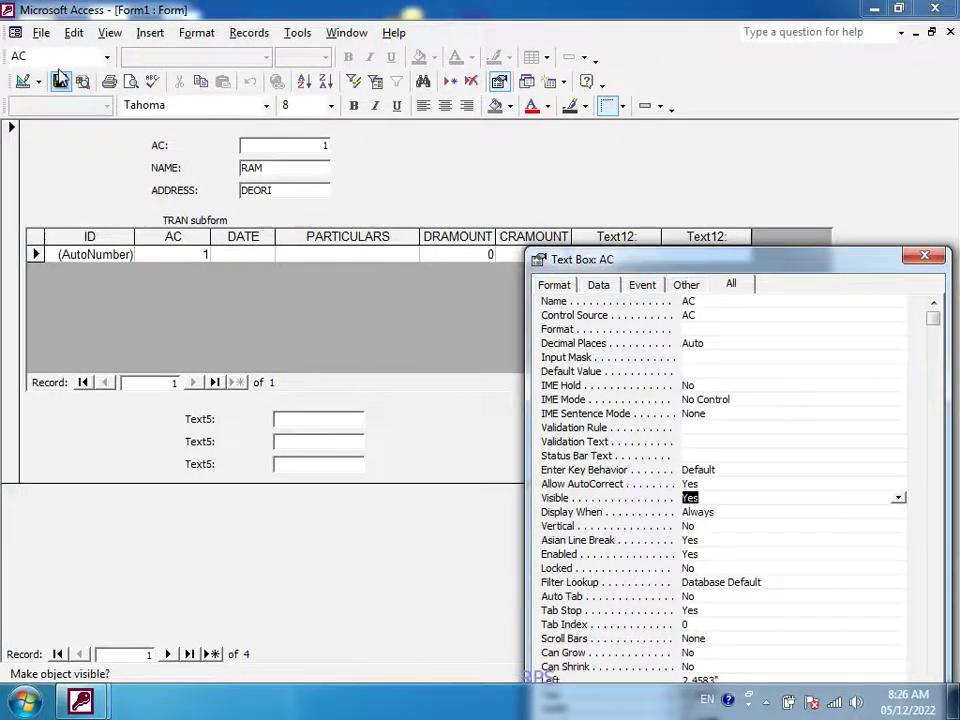
# Step: Return to Design View and check the Visible property of the subform's DRA text box
pyautogui.click(22, 81)
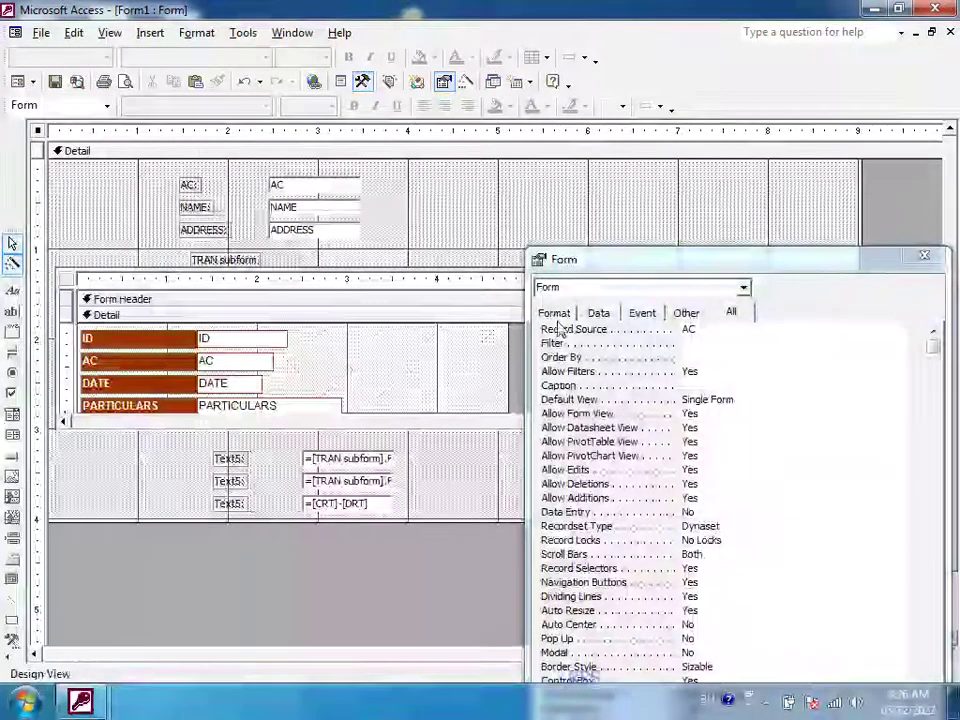
pyautogui.moveTo(619, 268); pyautogui.dragTo(638, 288)
pyautogui.click(360, 369)
pyautogui.scroll(-3, 410, 353)
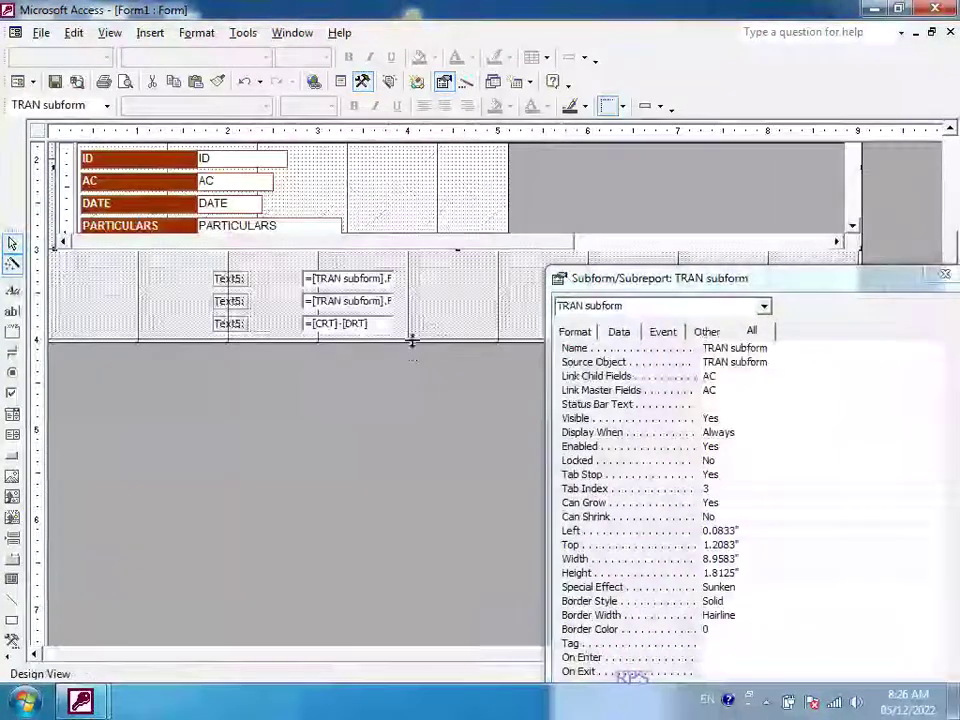
pyautogui.click(846, 230)
pyautogui.scroll(-3, 846, 230)
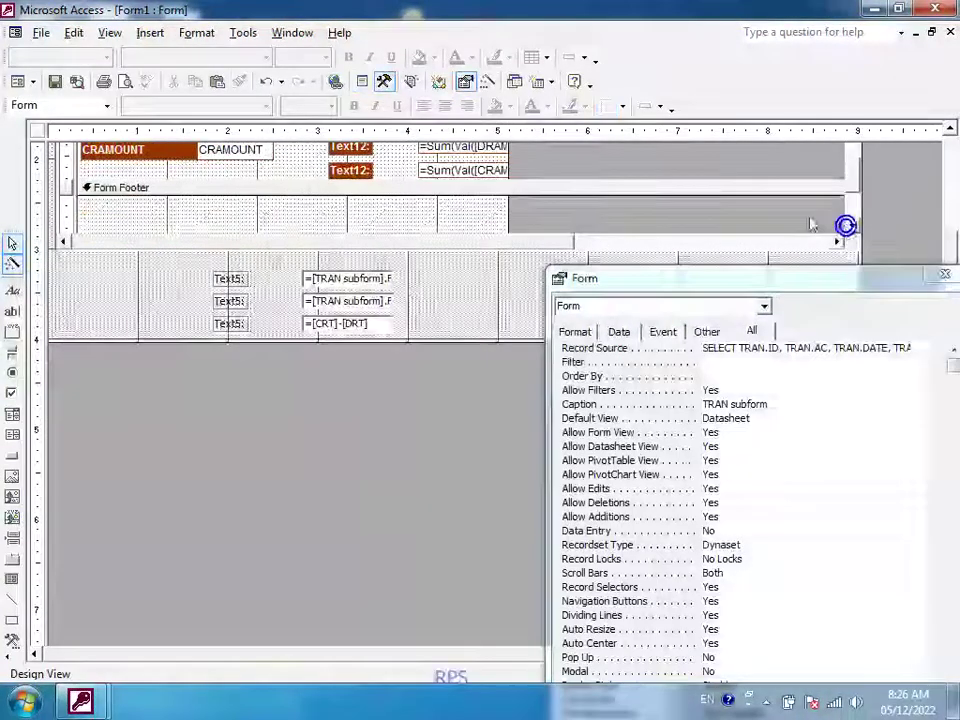
pyautogui.click(495, 148)
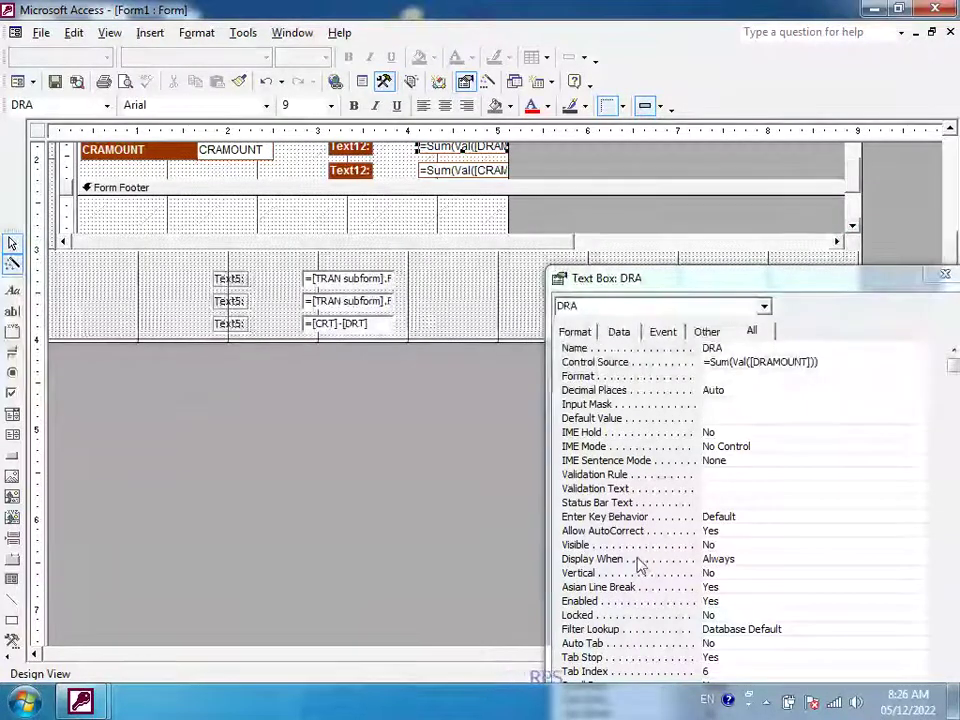
pyautogui.click(724, 543)
# Step: Check the Visible property of the subform's CRA text box and switch back to Form View
pyautogui.click(462, 170)
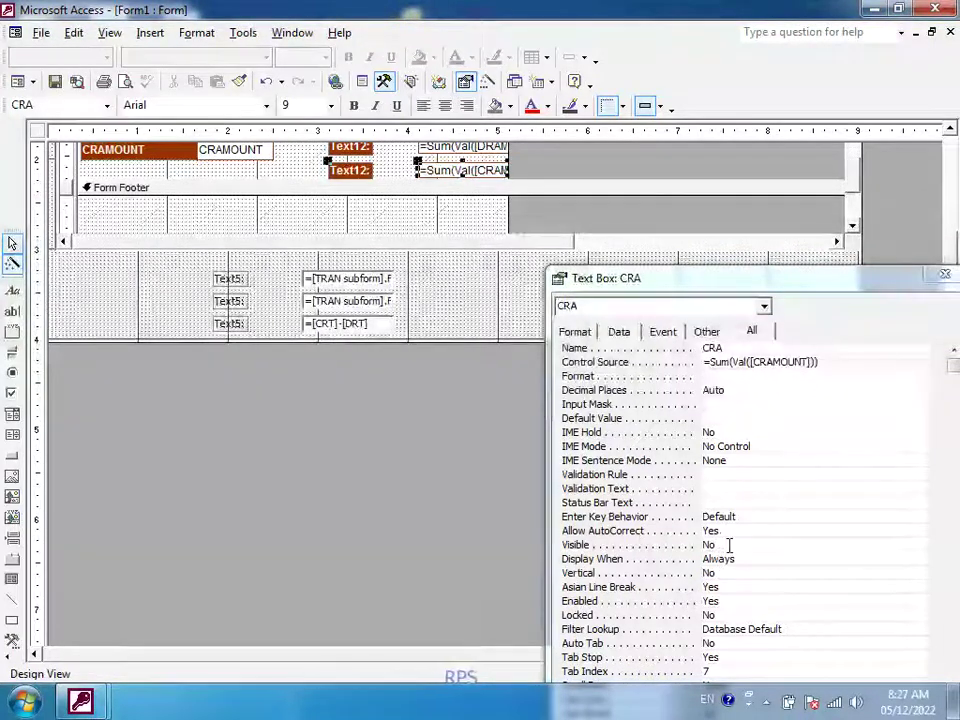
pyautogui.scroll(3, 380, 188)
pyautogui.scroll(-3, 380, 188)
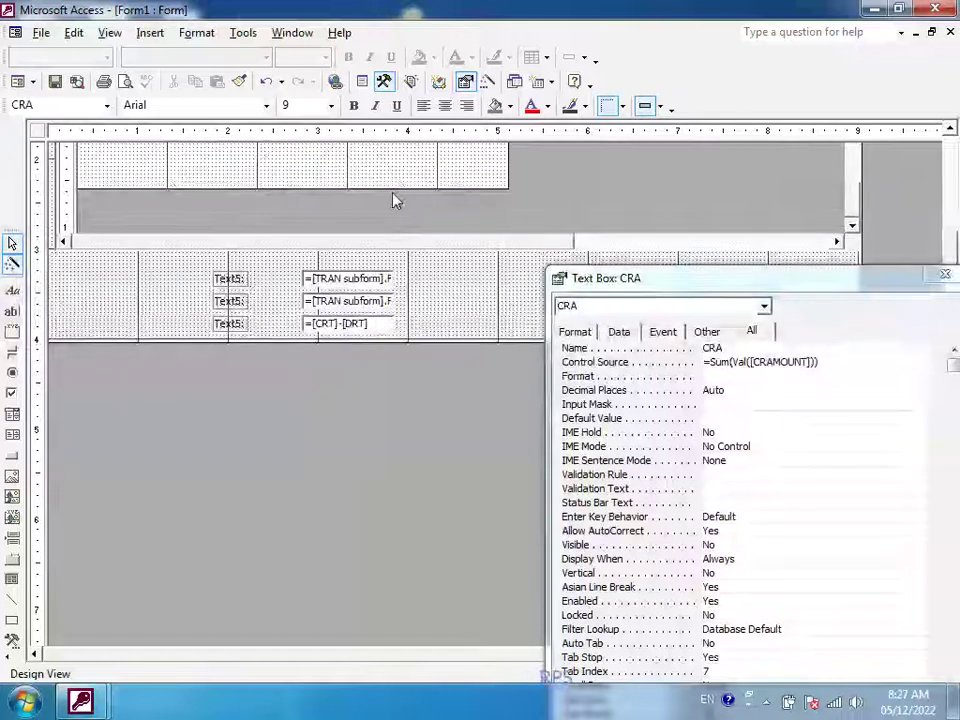
pyautogui.scroll(4, 394, 200)
pyautogui.scroll(-2, 396, 205)
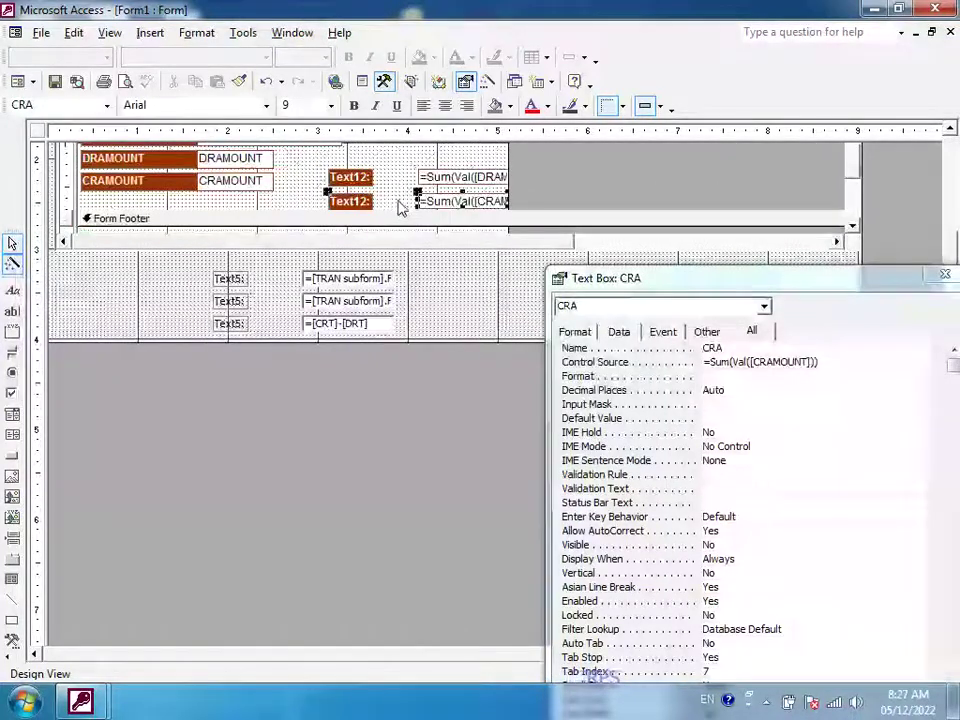
pyautogui.click(19, 80)
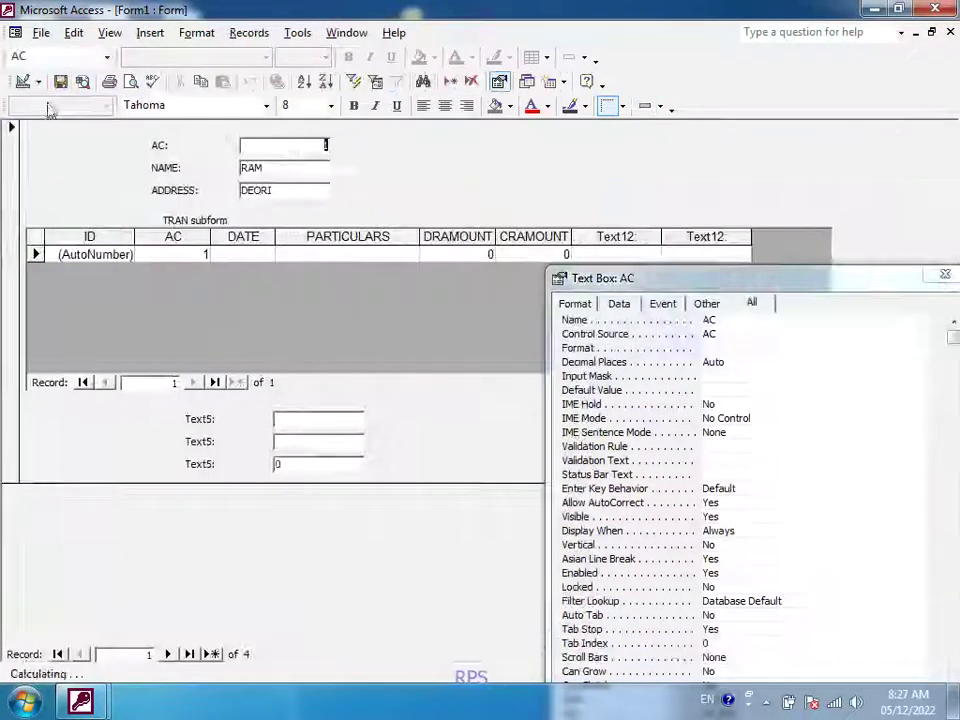